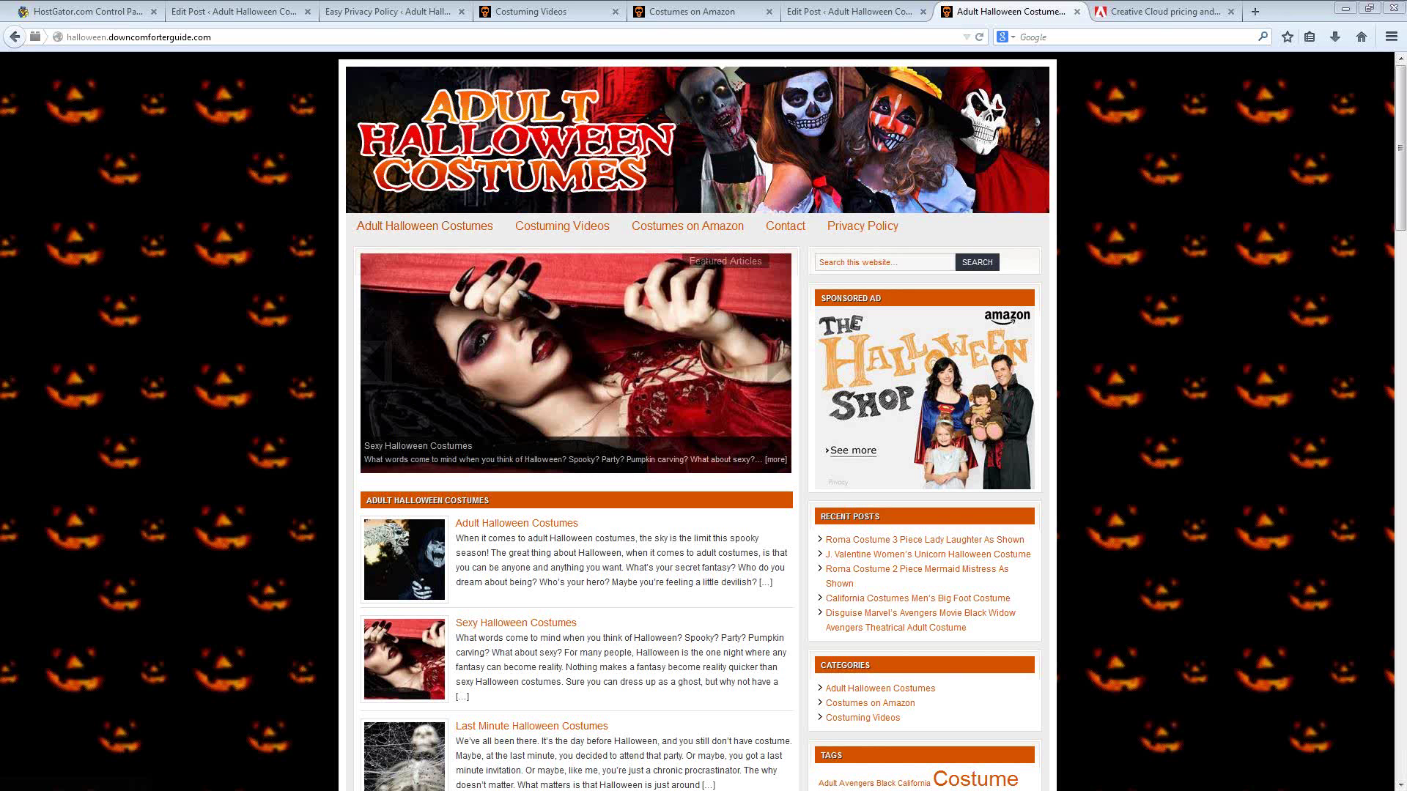
Drag the Halloween_Niche_Riches_FE folder window from the screen edge to the centre over Firefox.
drag(0, 110, 769, 140)
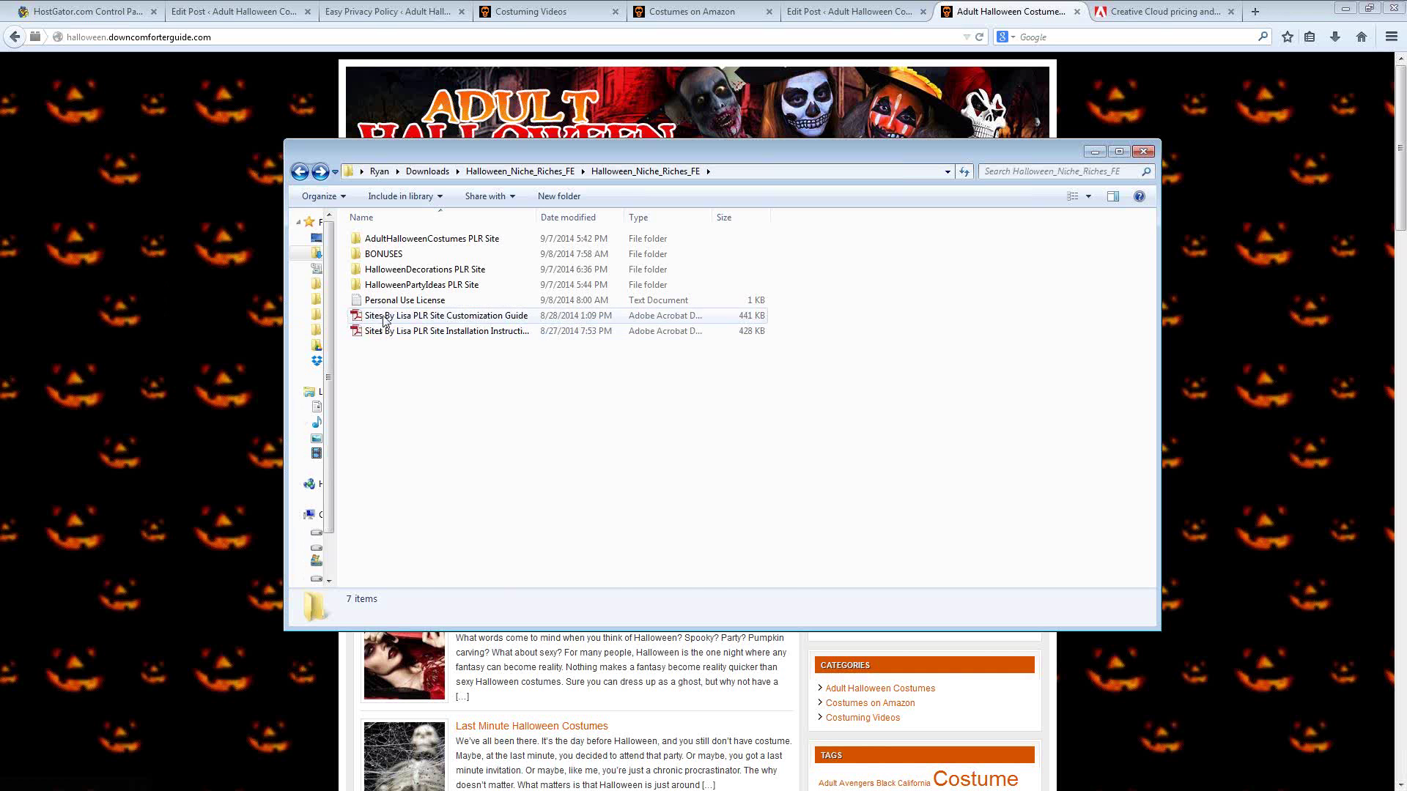
Open the Sites By Lisa PLR Site Customization Guide PDF at step 2, then push it aside.
click(409, 319)
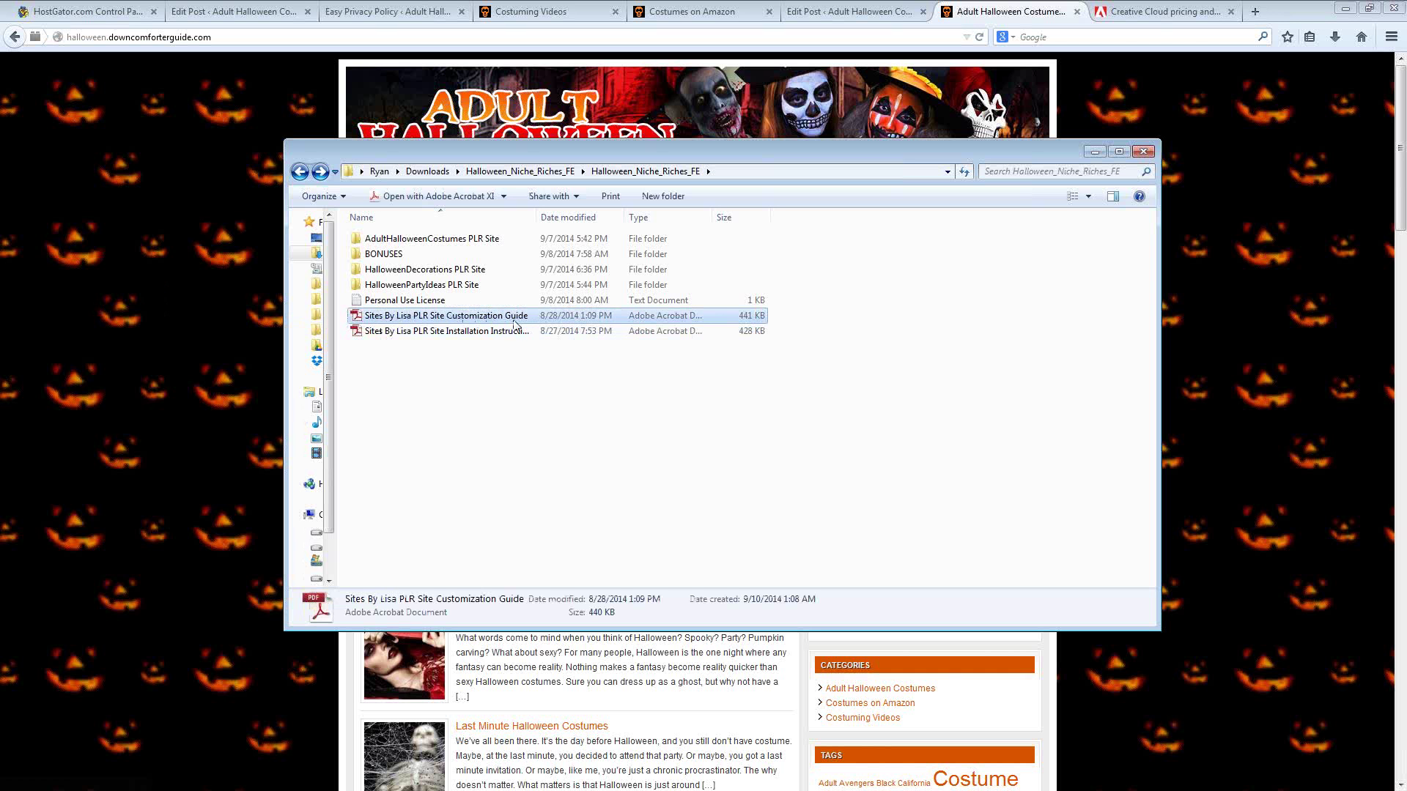
double_click(466, 316)
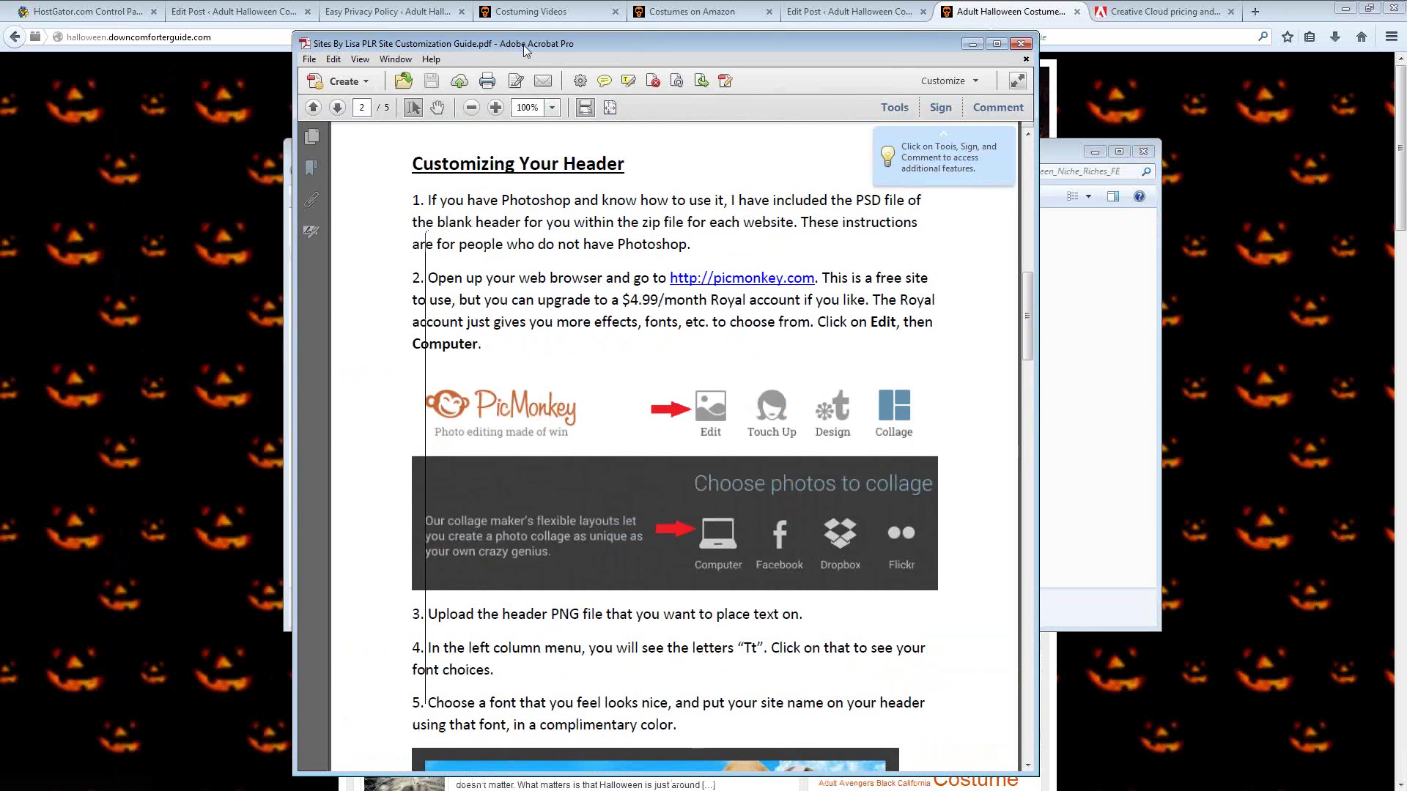
click(521, 293)
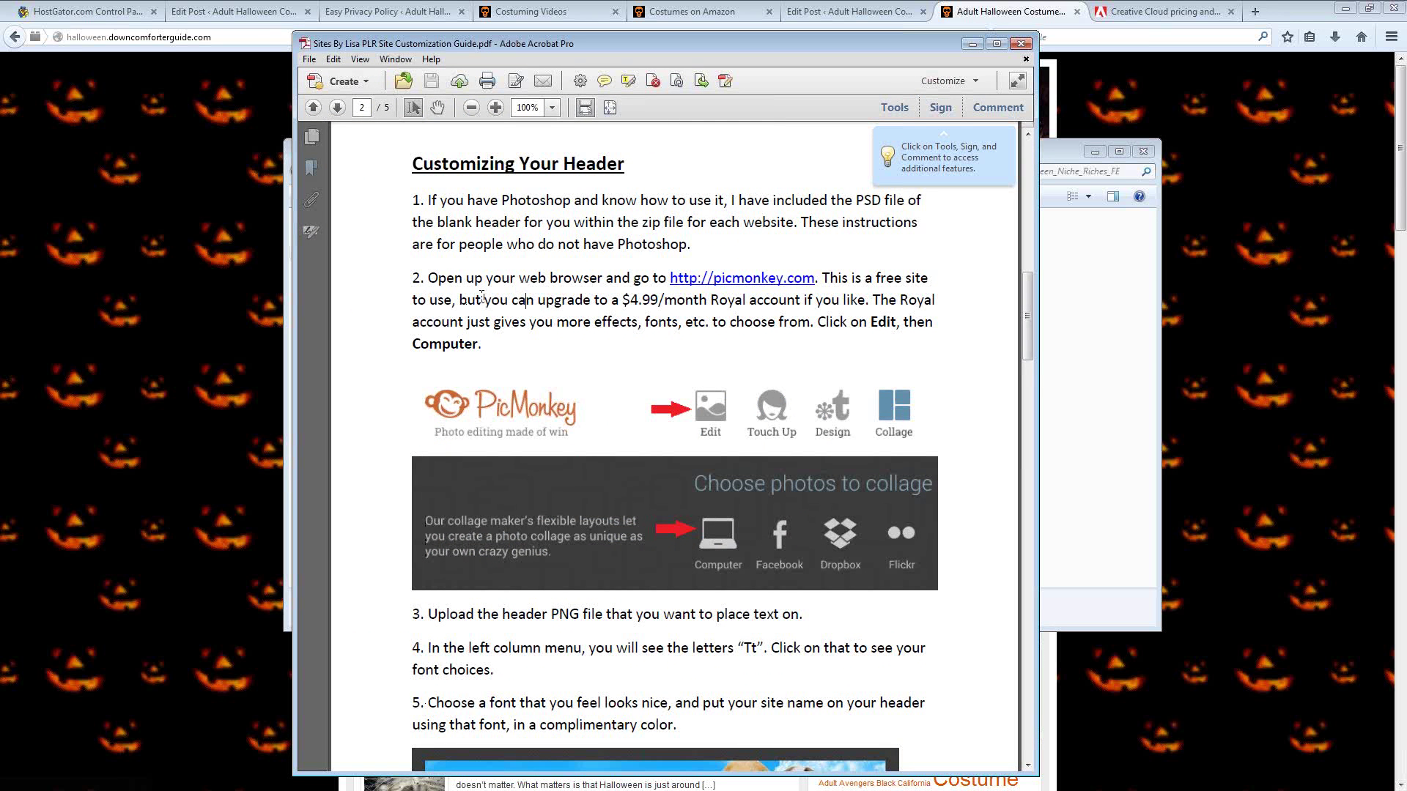
click(429, 279)
scroll(593, 300, down, 5)
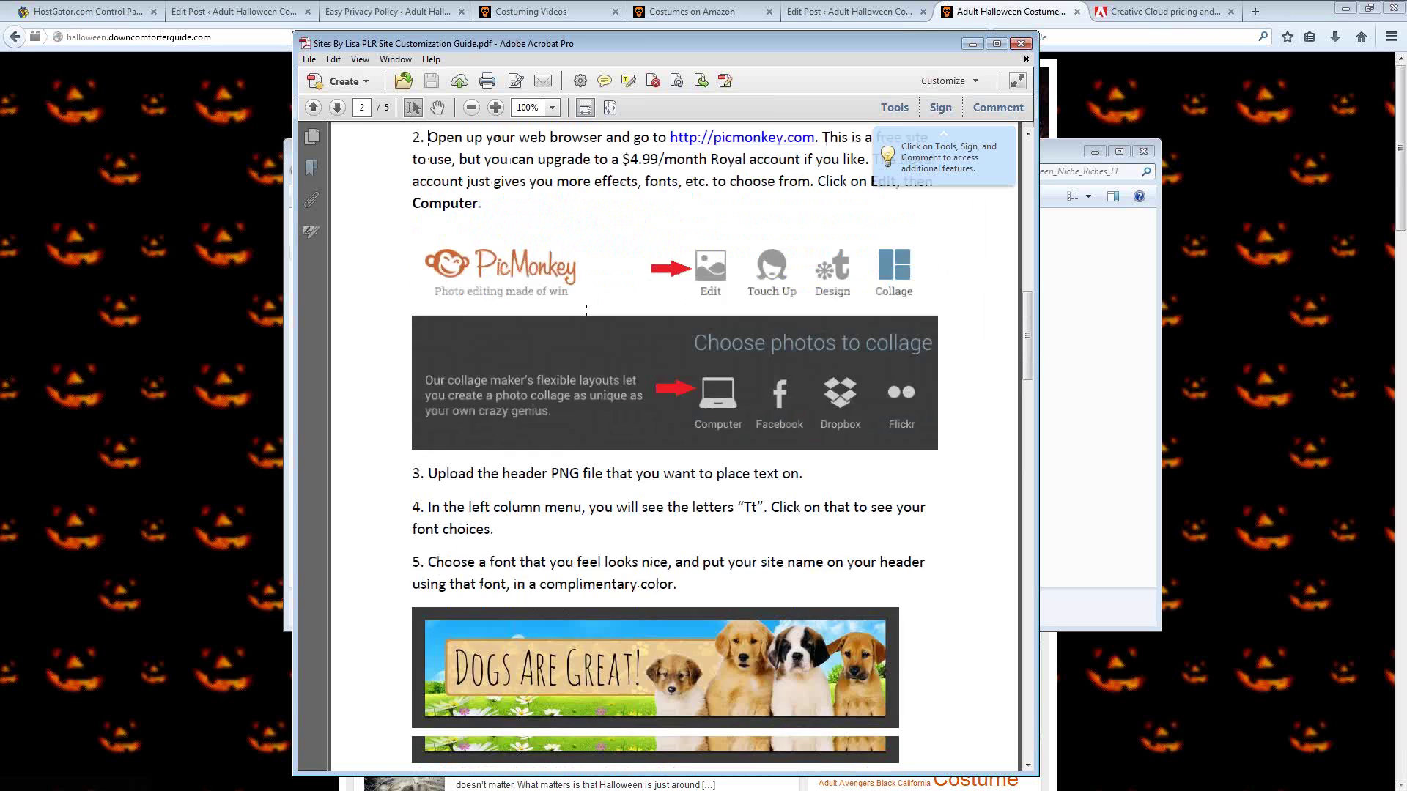
scroll(585, 312, up, 4)
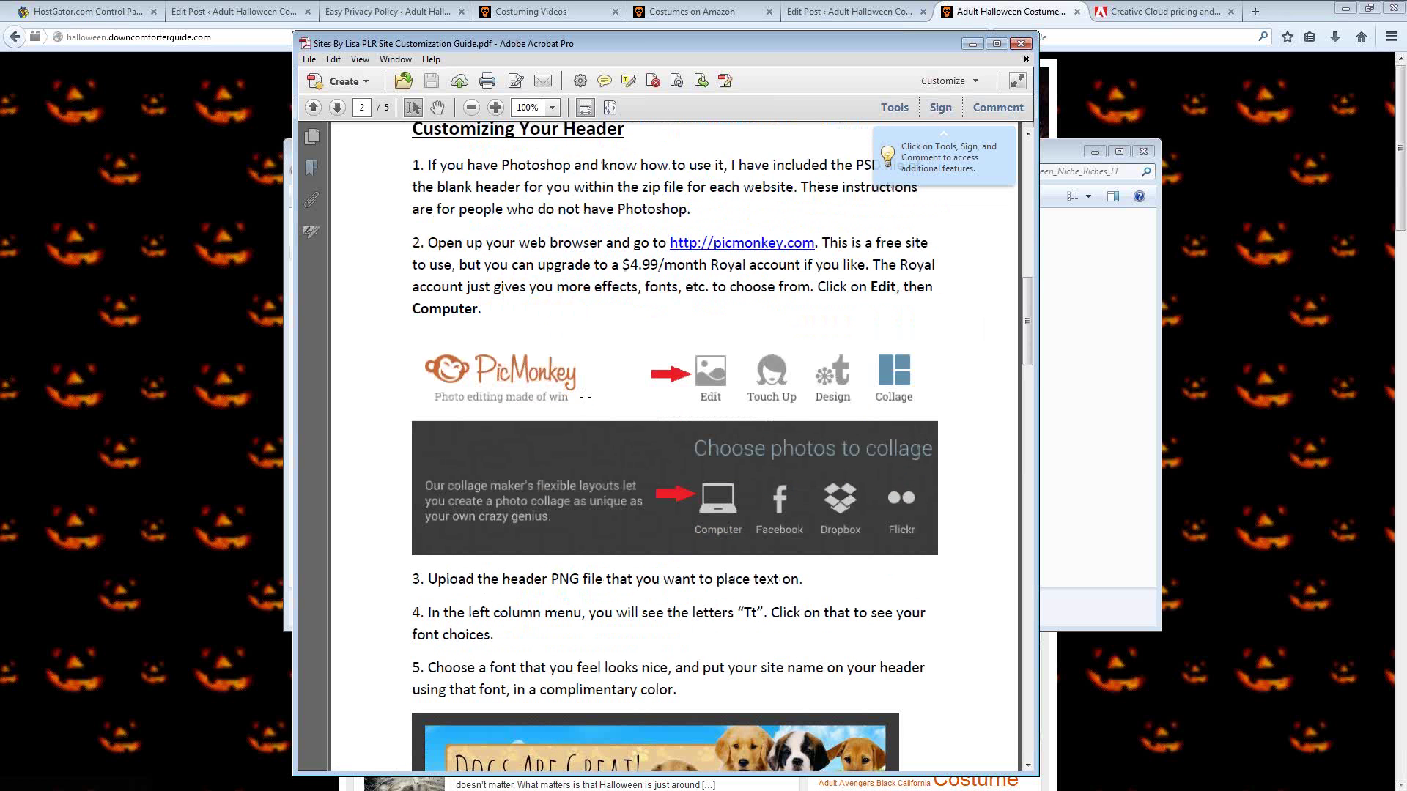
drag(563, 46, 0, 33)
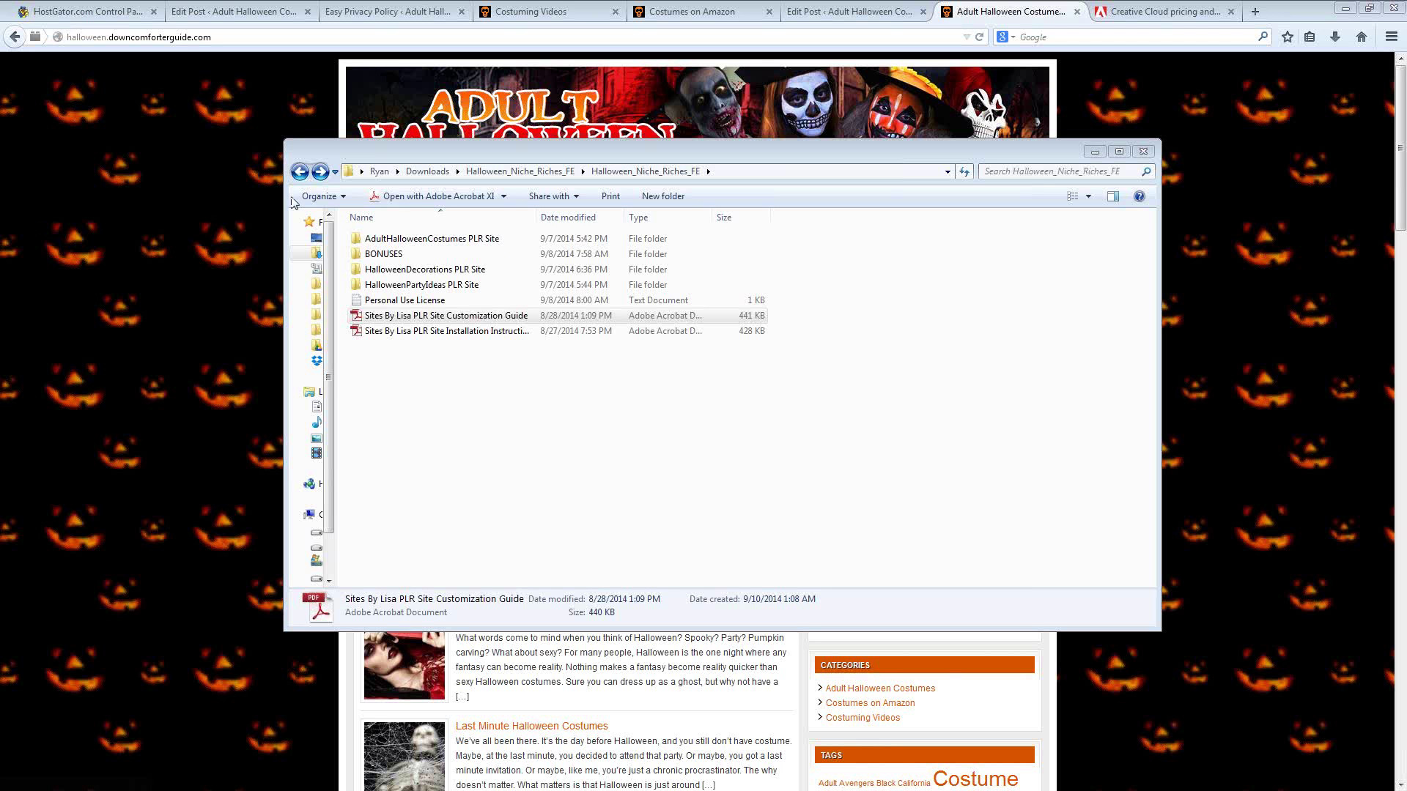
Close the Halloween_Niche_Riches_FE Explorer window with Alt+F4.
click(494, 151)
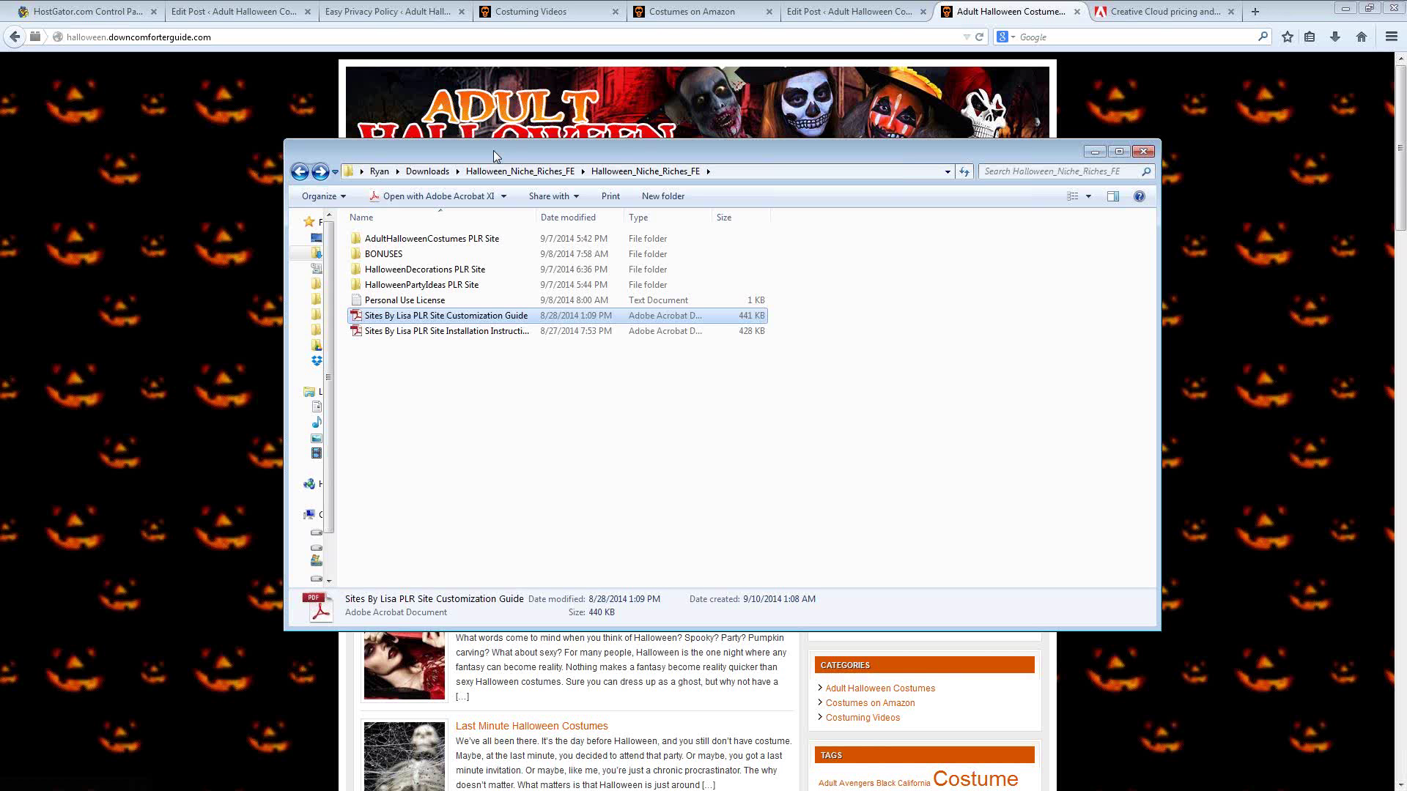
key(alt+F4)
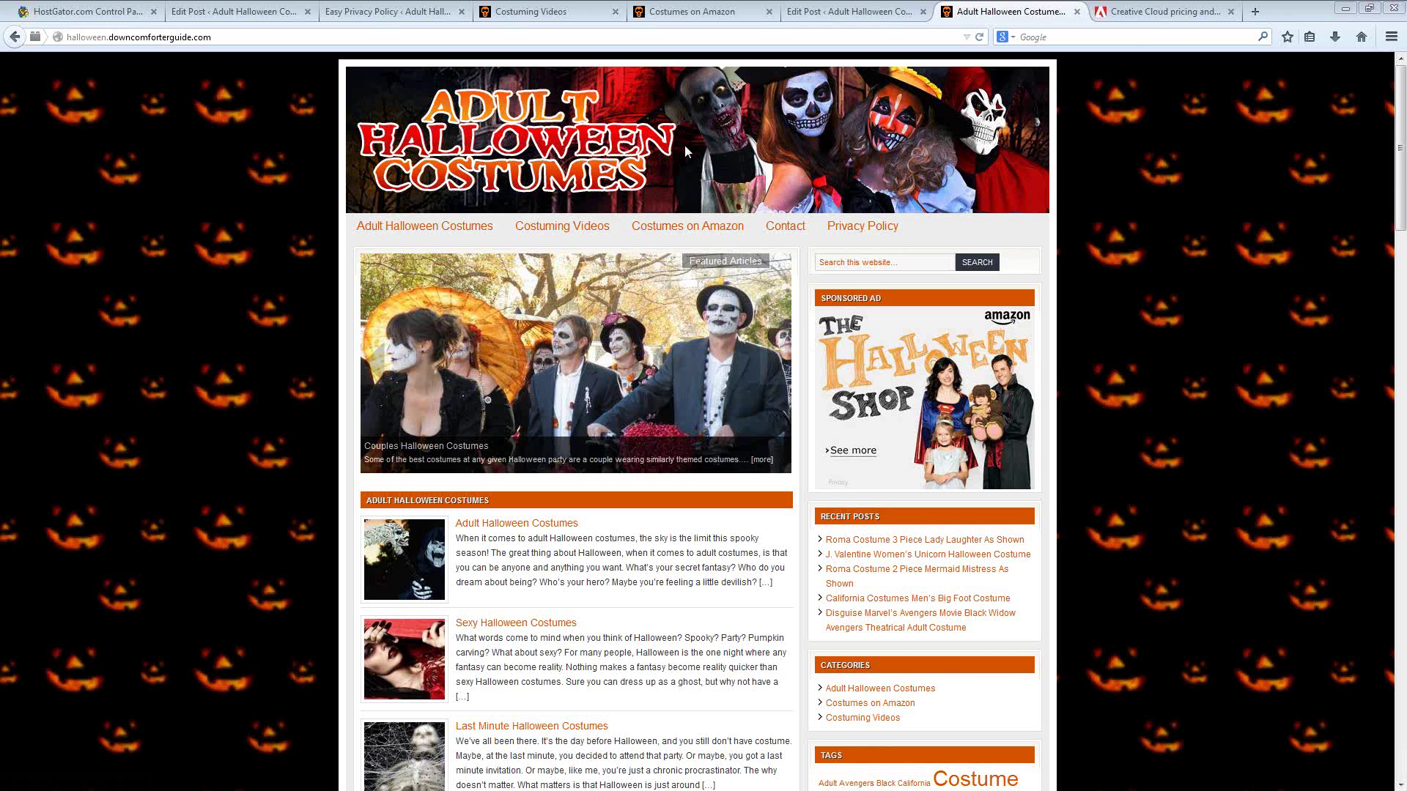
Switch to the Creative Cloud pricing tab showing Photography, Single App and Complete plans.
click(1138, 17)
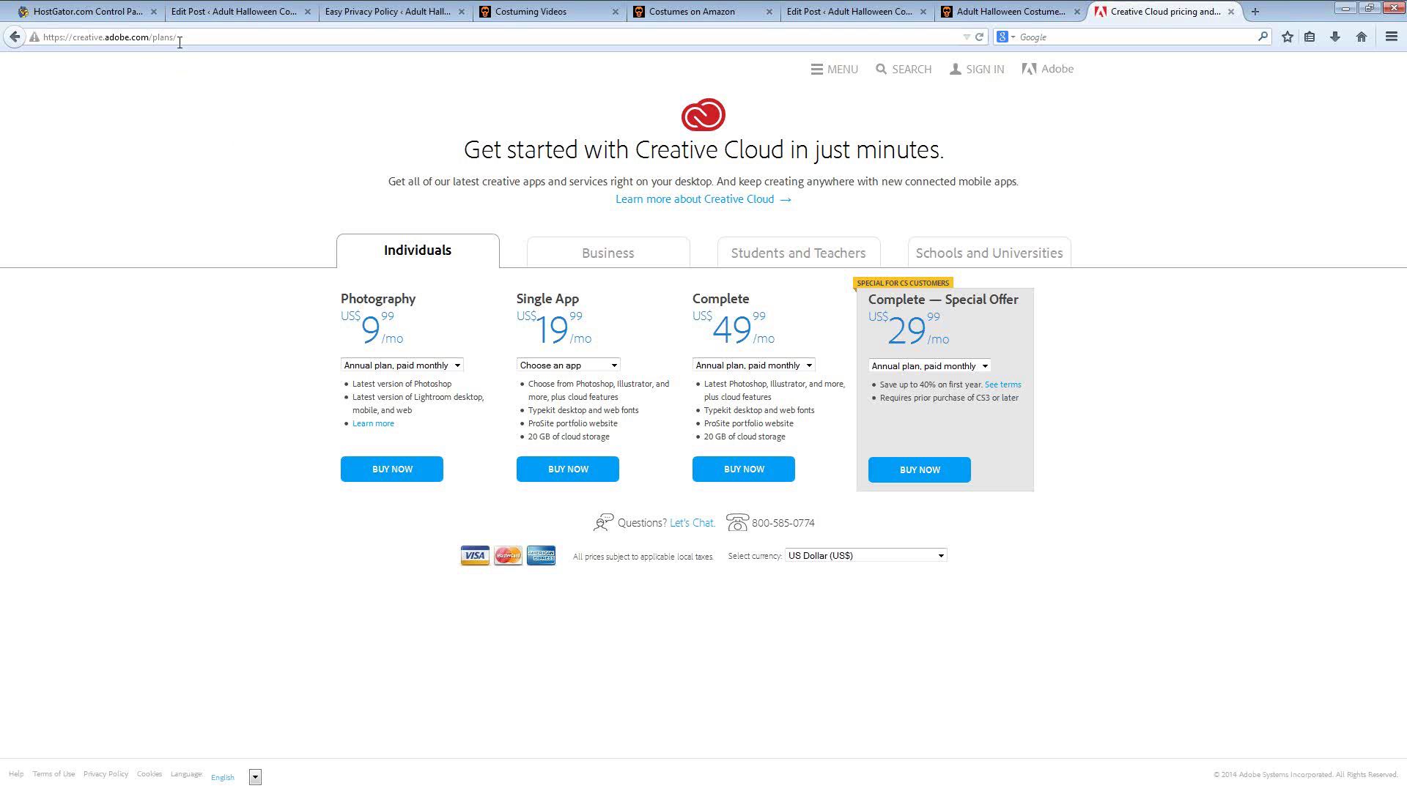
Select the creative.adobe.com/plans/ URL in the address bar.
drag(70, 43, 182, 43)
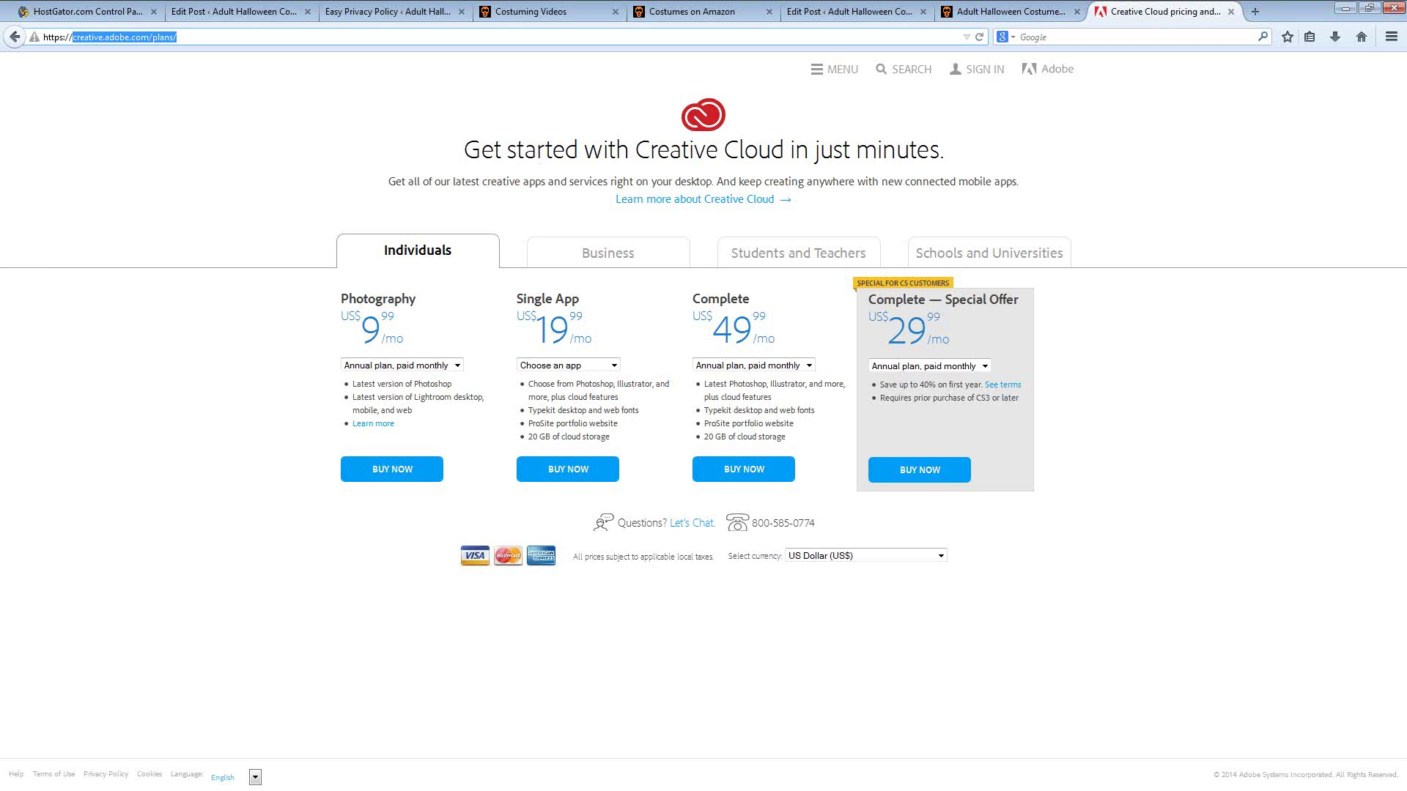
Go back to the Adult Halloween Costumes tab and bring the Acrobat guide in front.
click(976, 15)
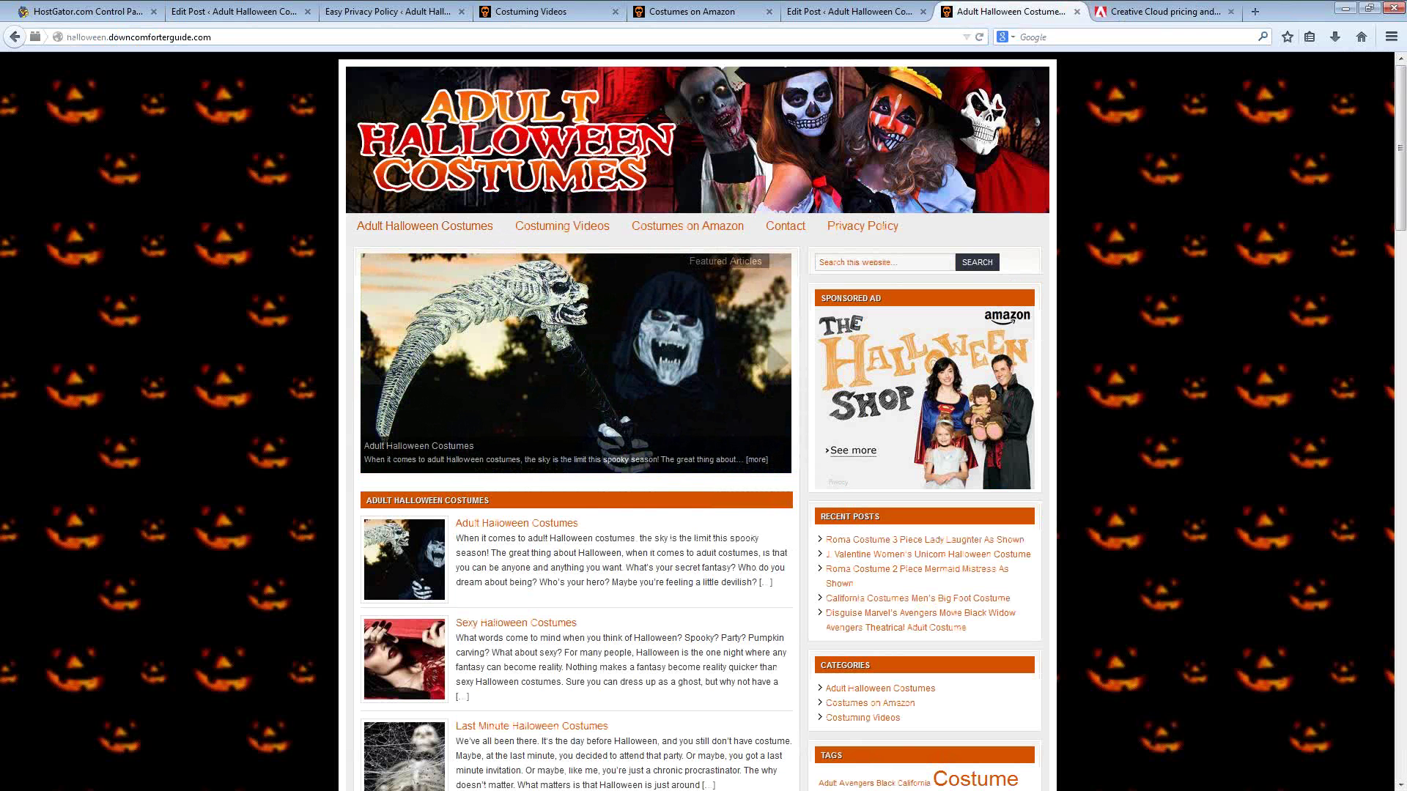
key(alt+Tab)
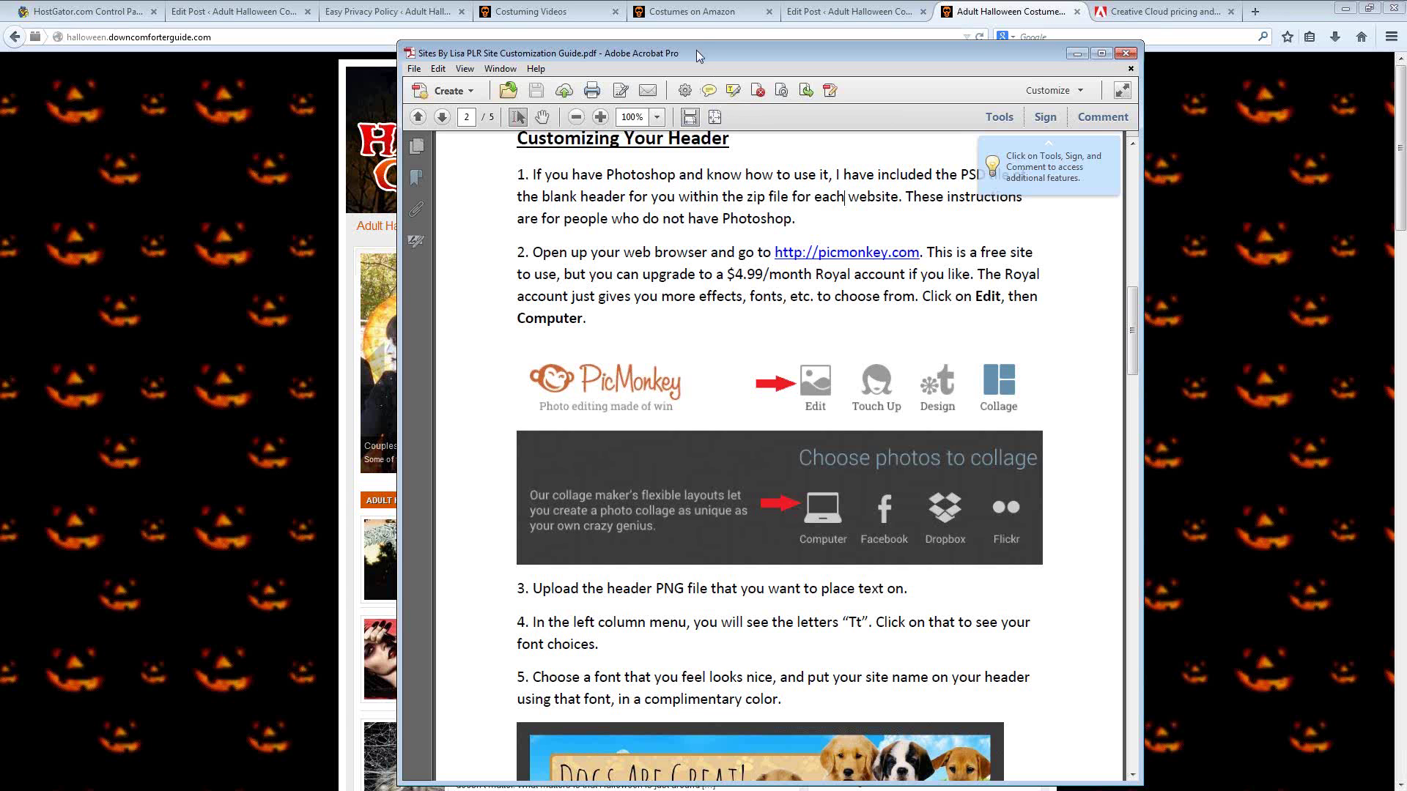
Drag the Acrobat guide window left so the costume site is fully visible.
drag(700, 56, 198, 56)
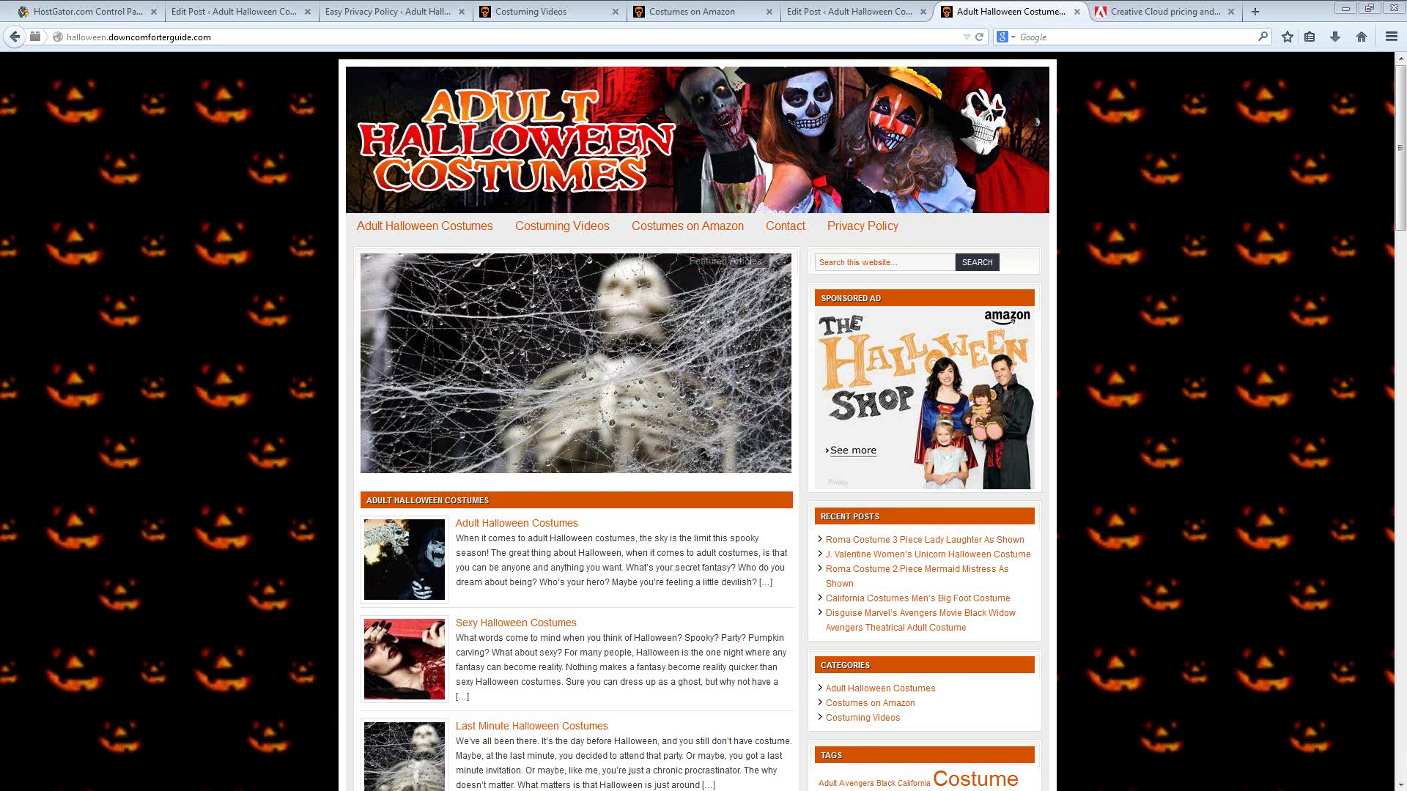
Navigate into the AdultHalloweenCostumes PLR Site's Header Files folder.
key(alt+Tab)
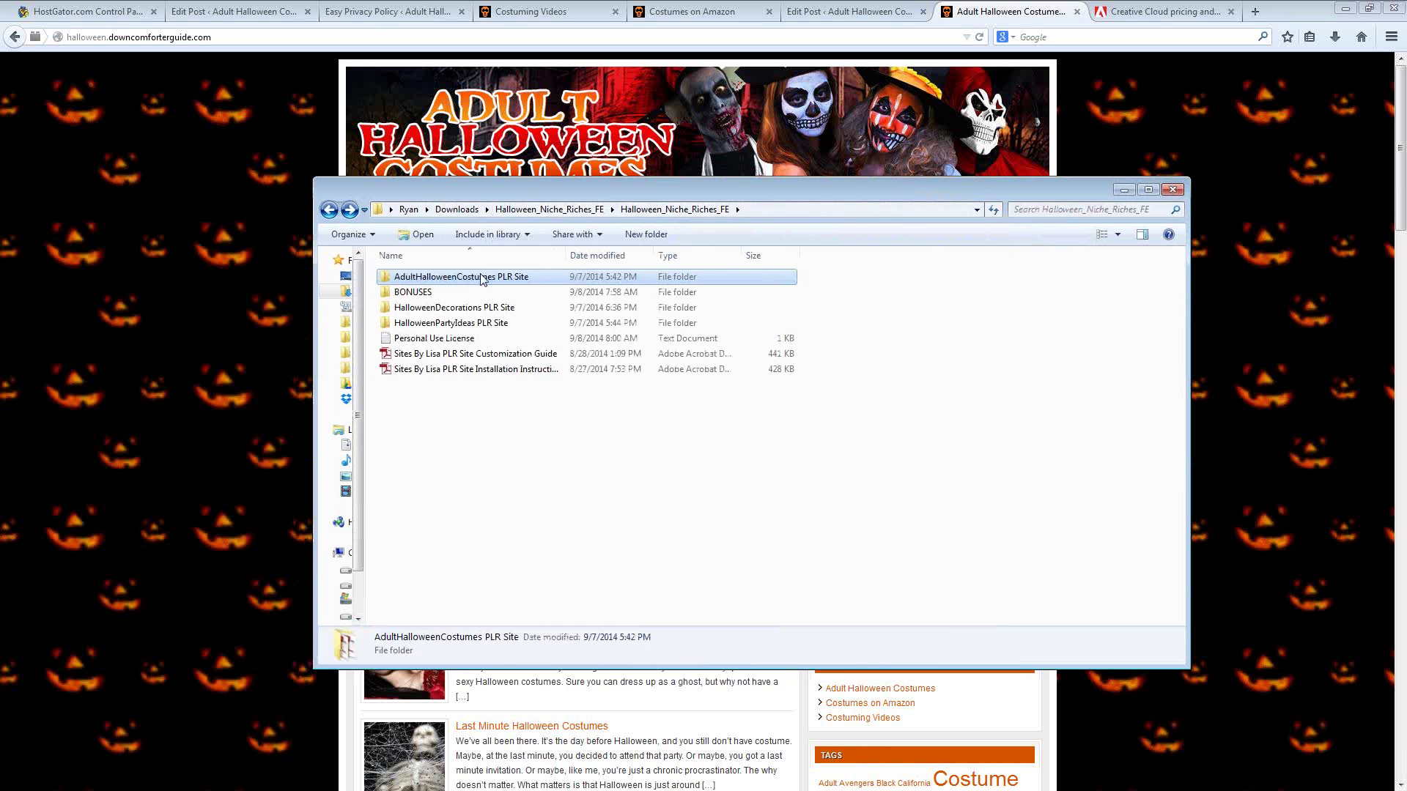
double_click(481, 279)
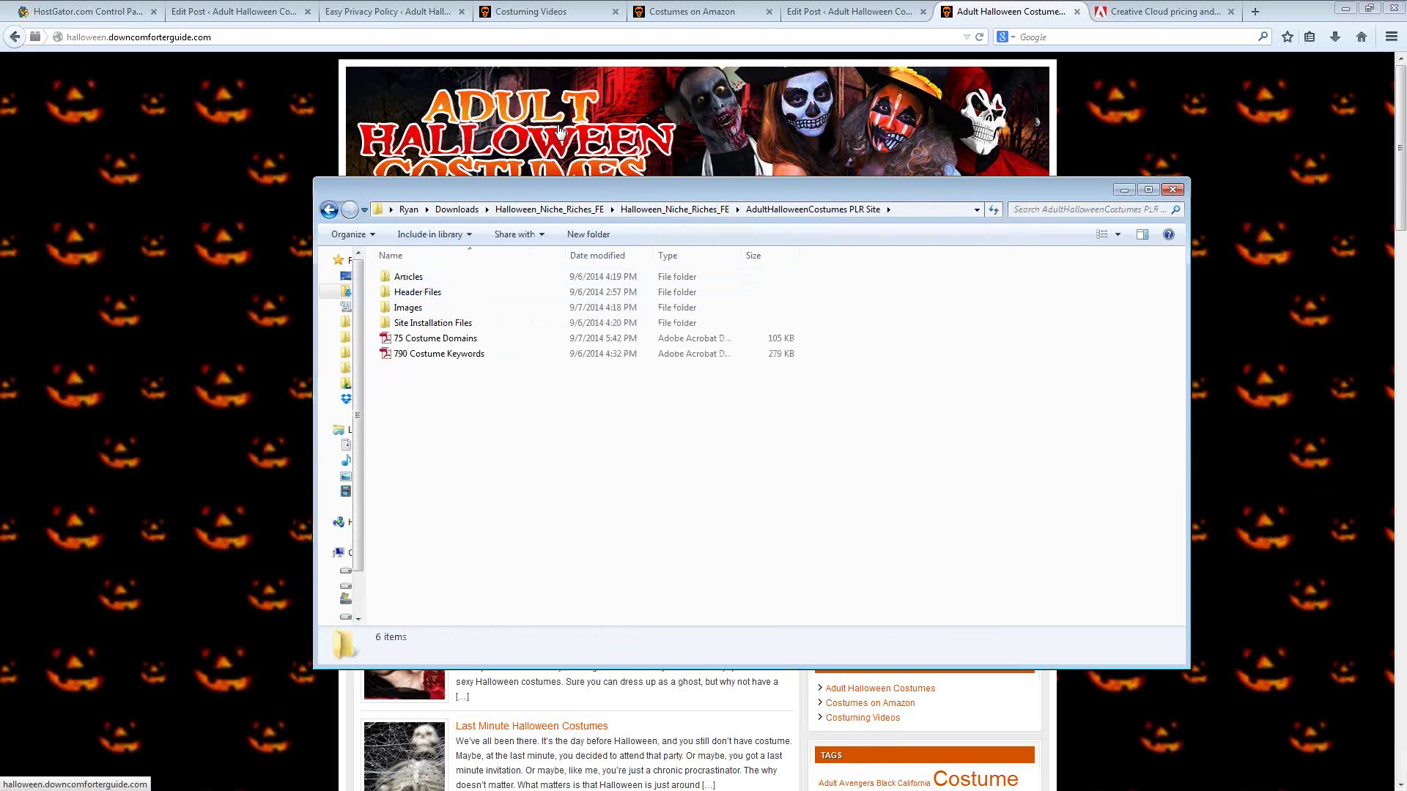
click(654, 213)
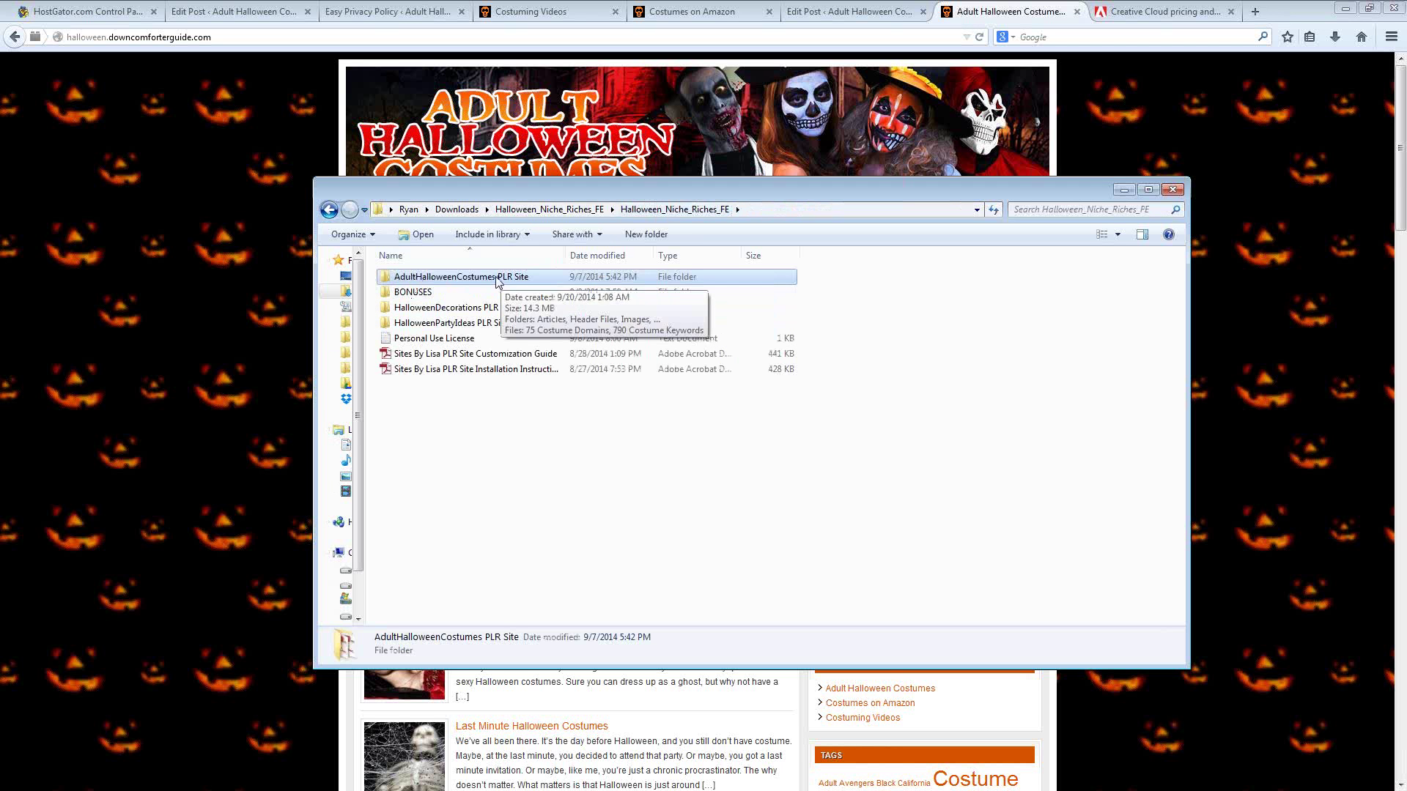
double_click(425, 280)
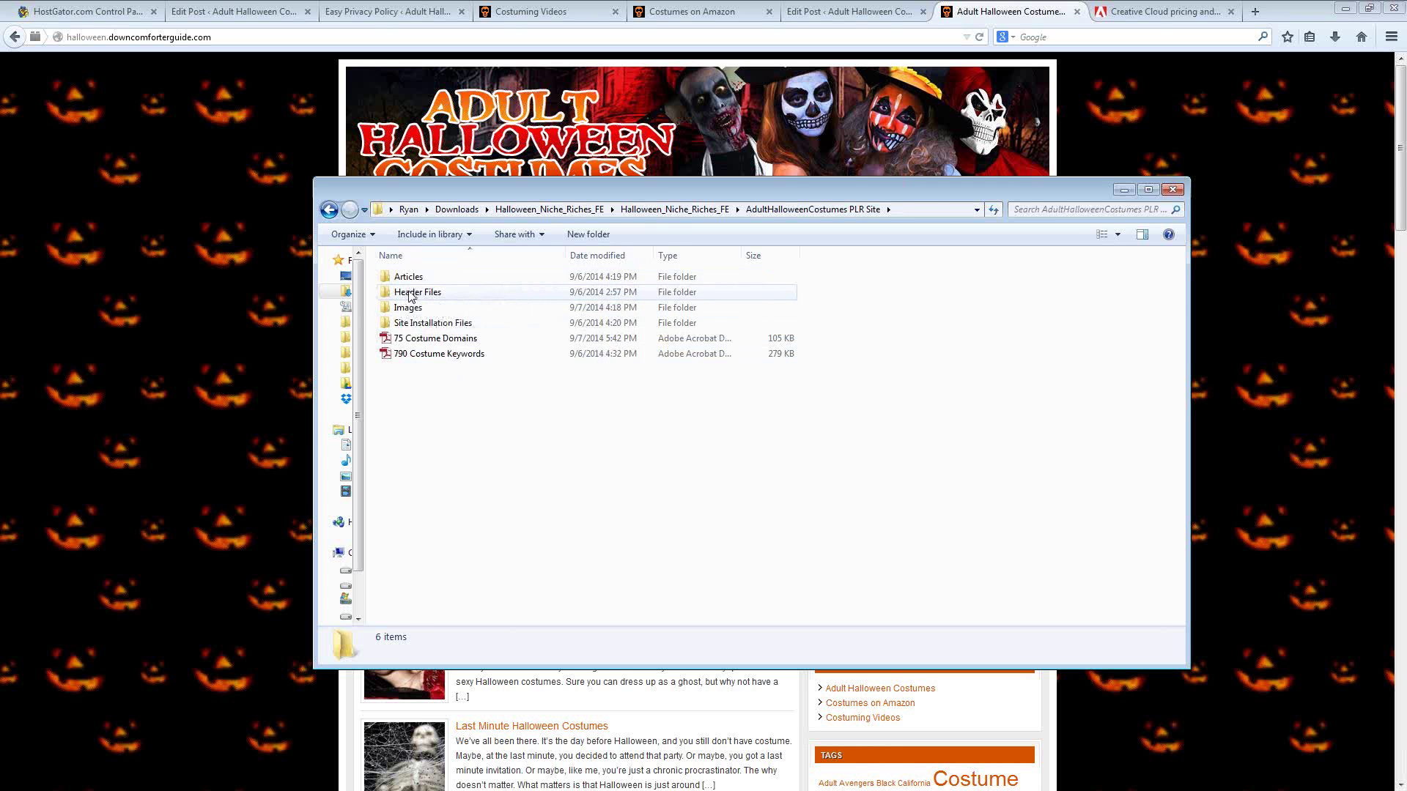
double_click(411, 293)
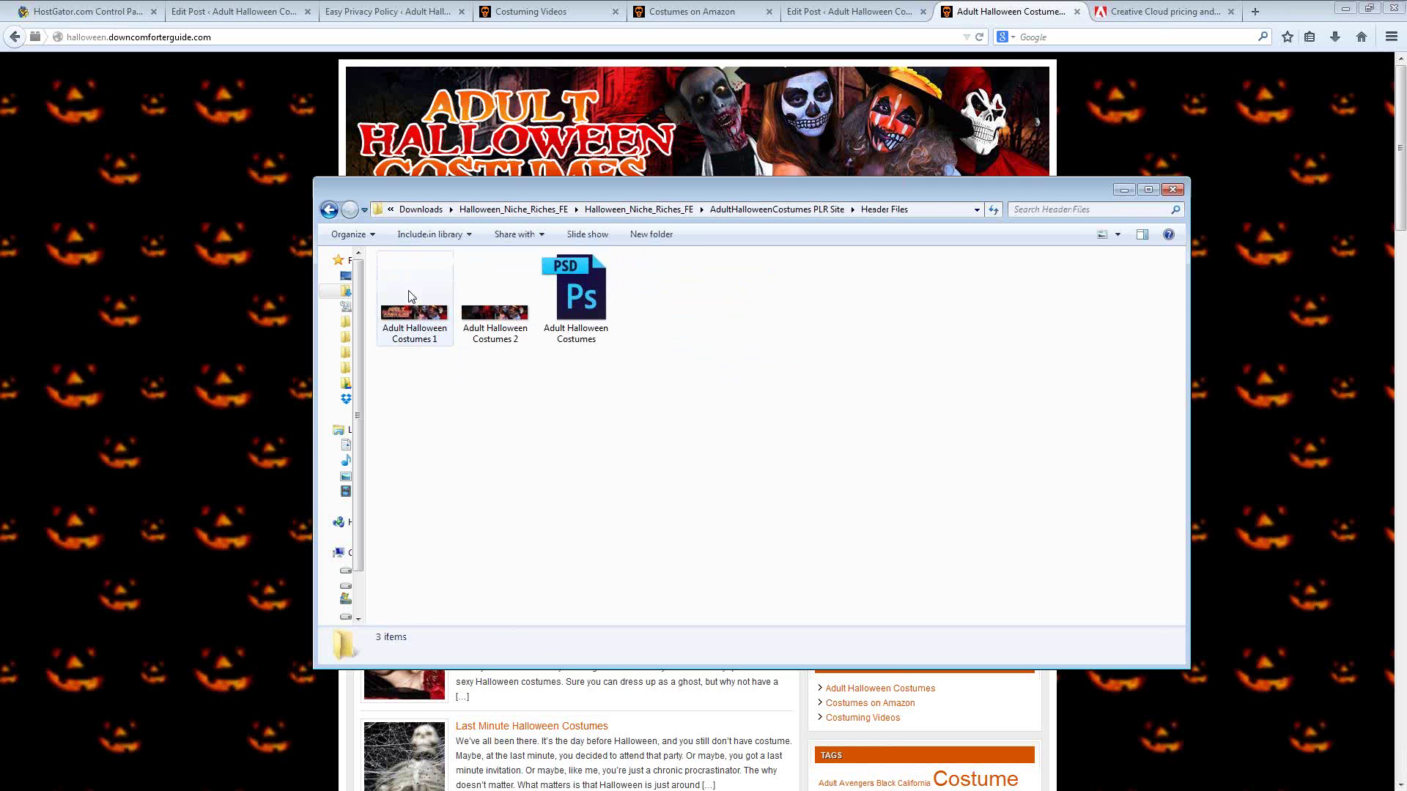
Open Adult Halloween Costumes.psd from Header Files in Photoshop.
click(416, 336)
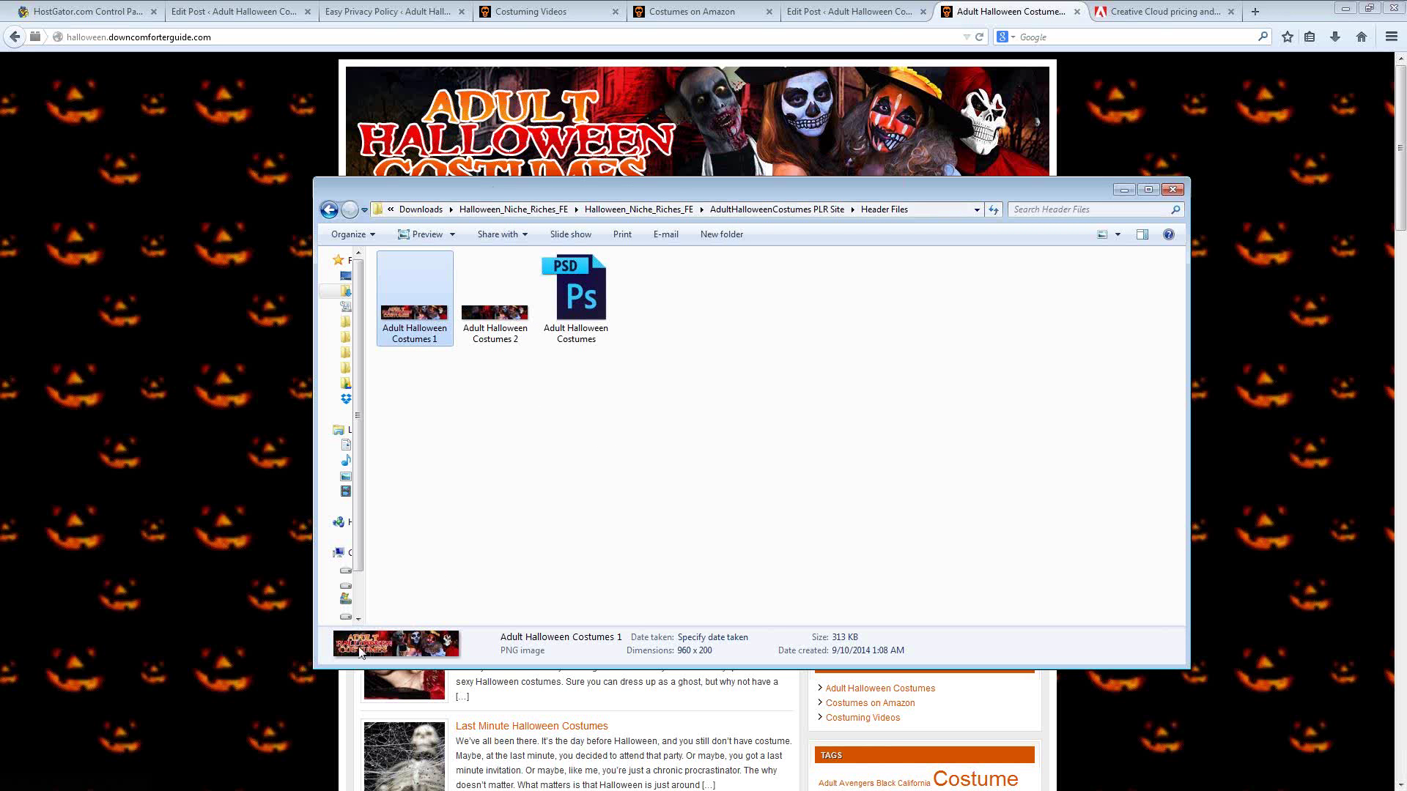
click(509, 334)
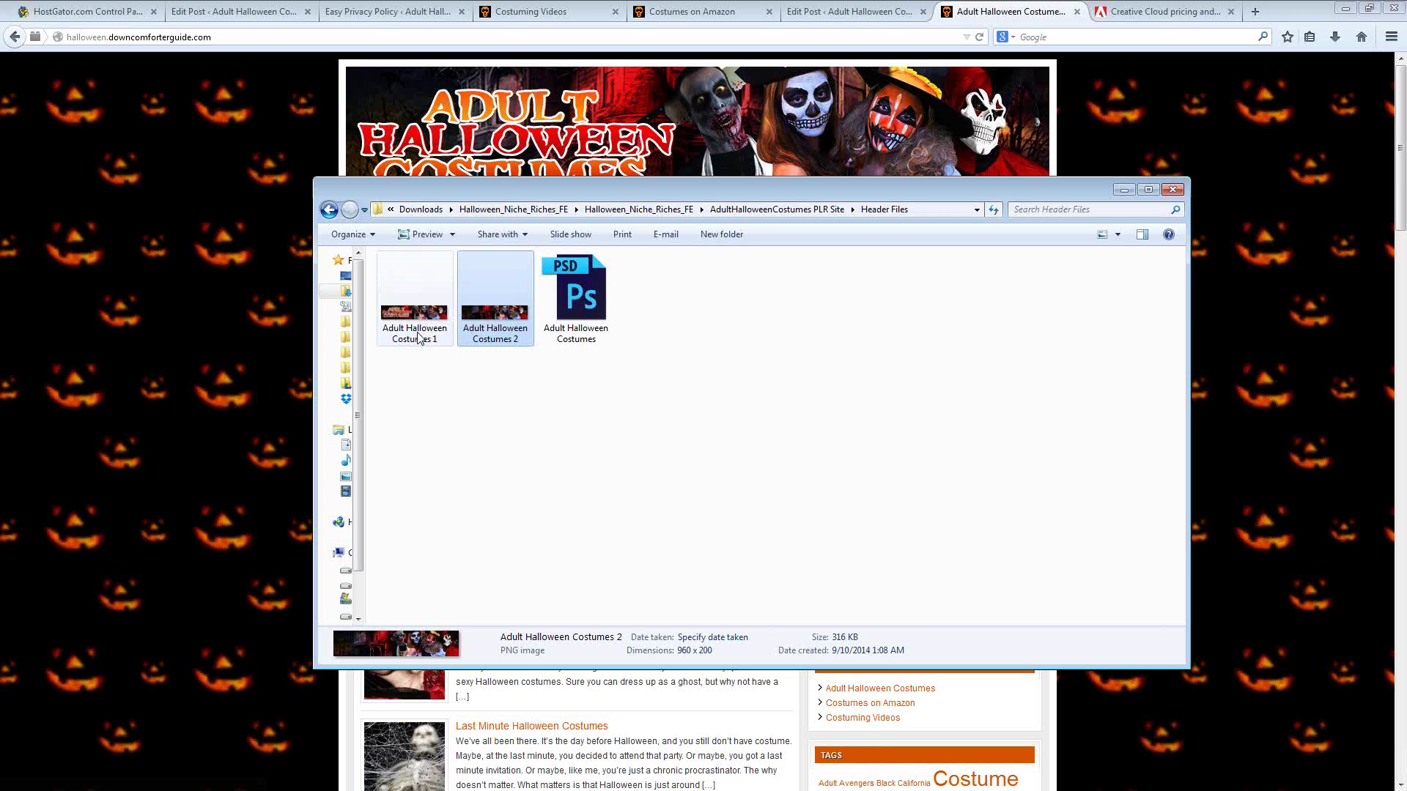
click(579, 337)
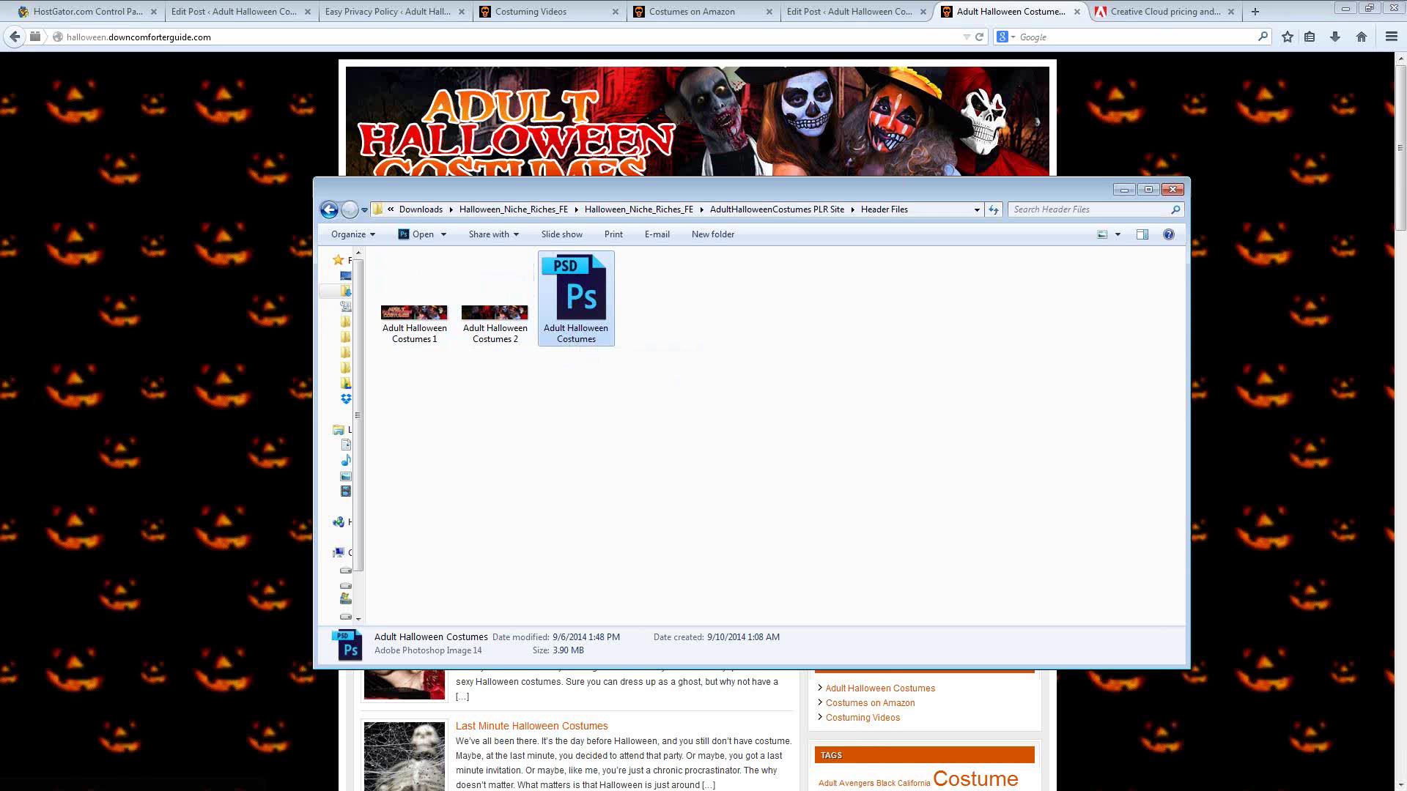
key(Return)
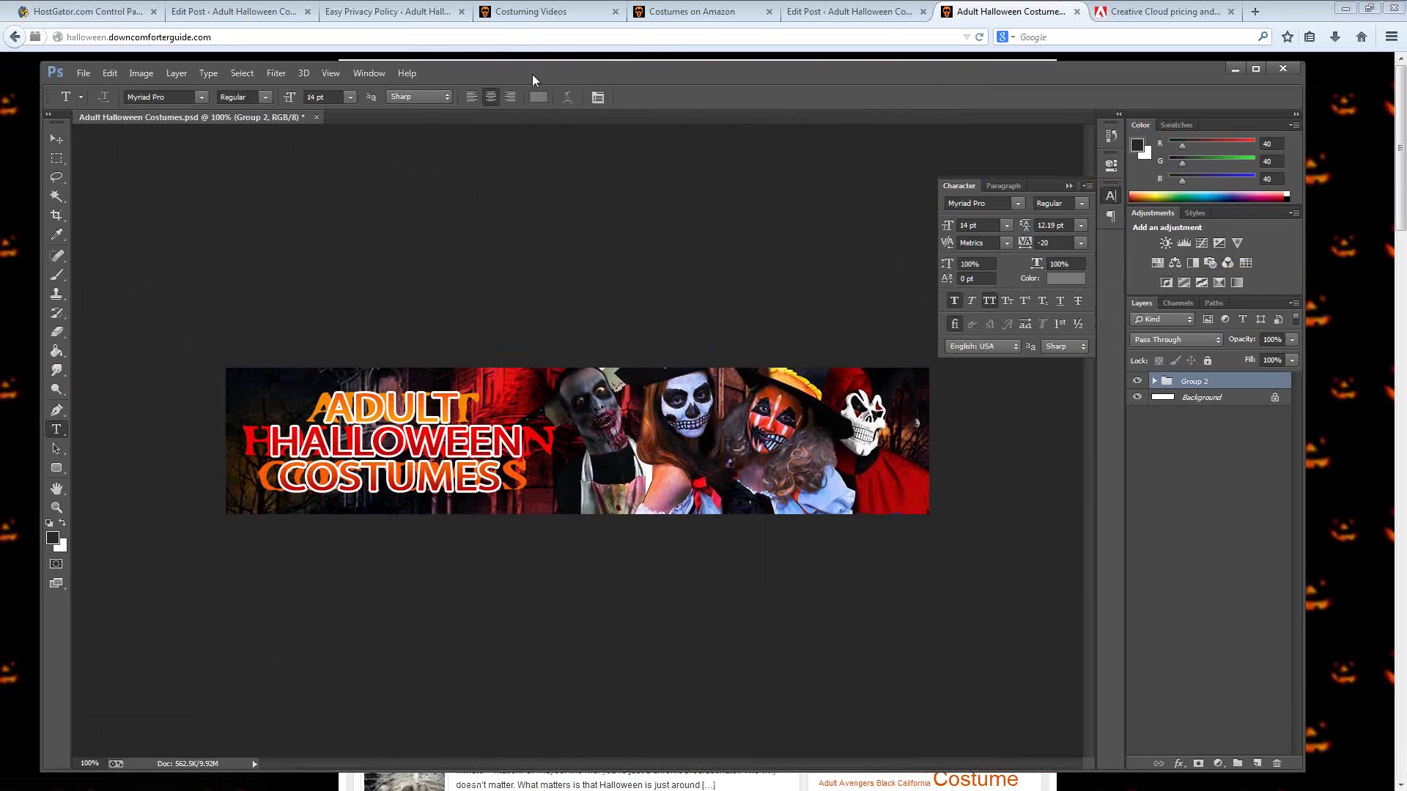
double_click(532, 73)
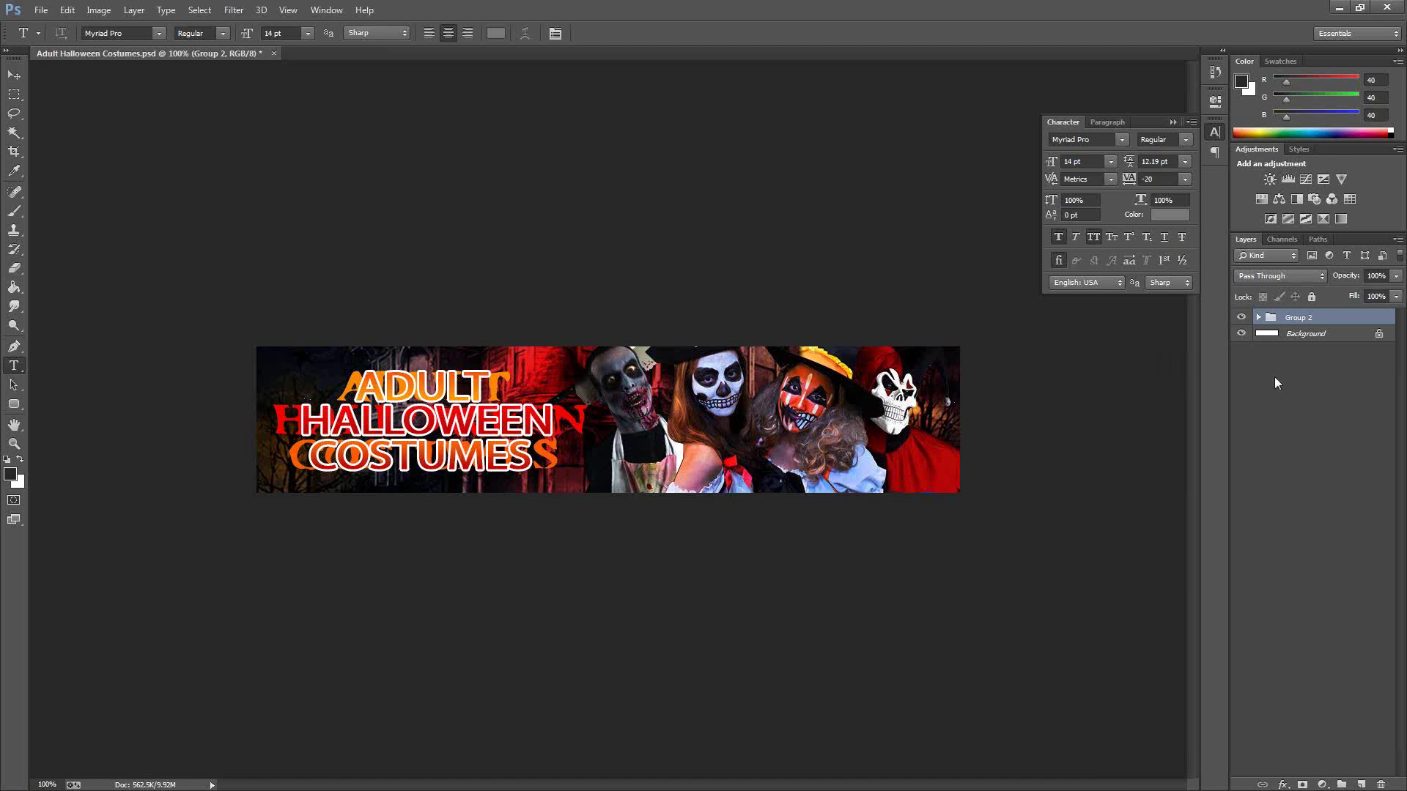
click(1258, 318)
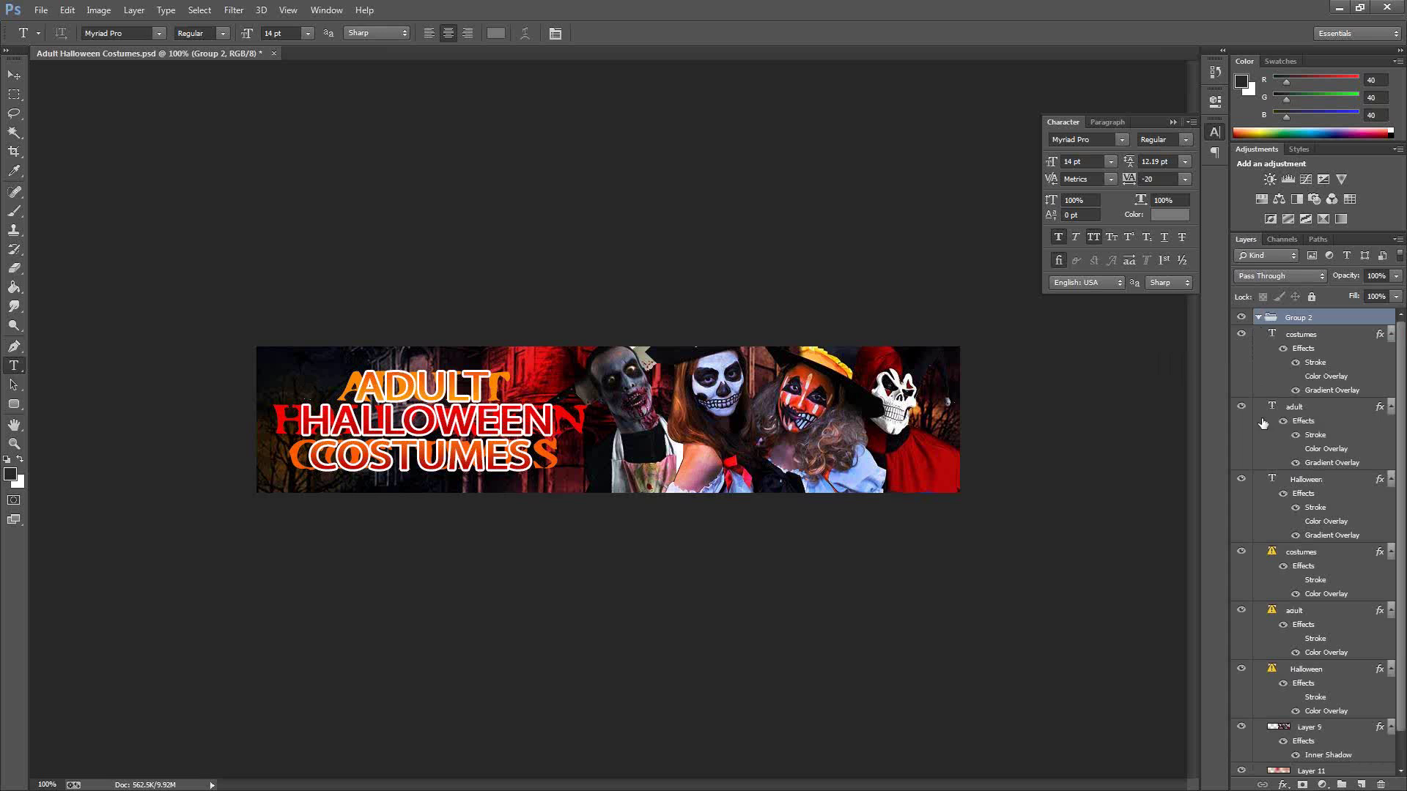
click(1258, 317)
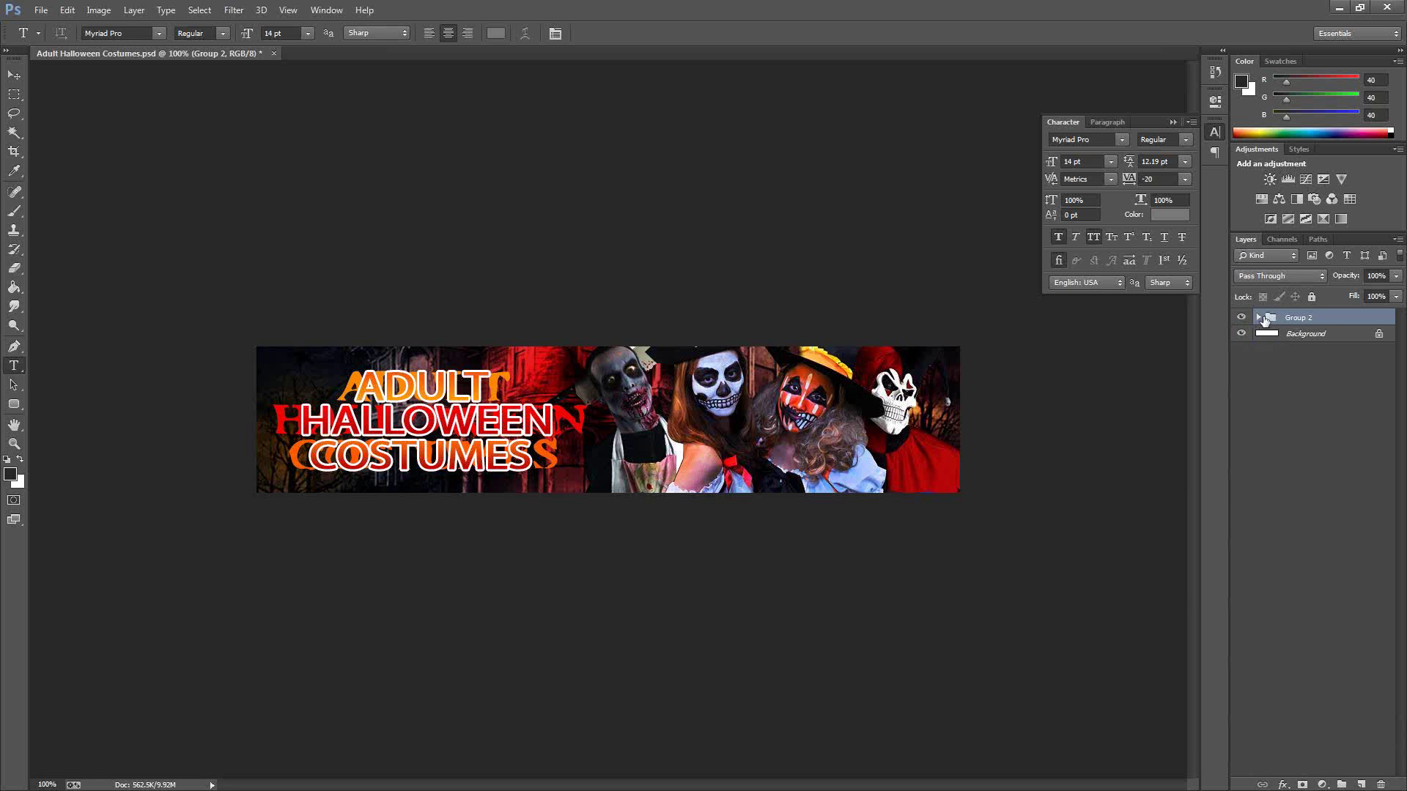
click(1258, 318)
scroll(1278, 378, down, 2)
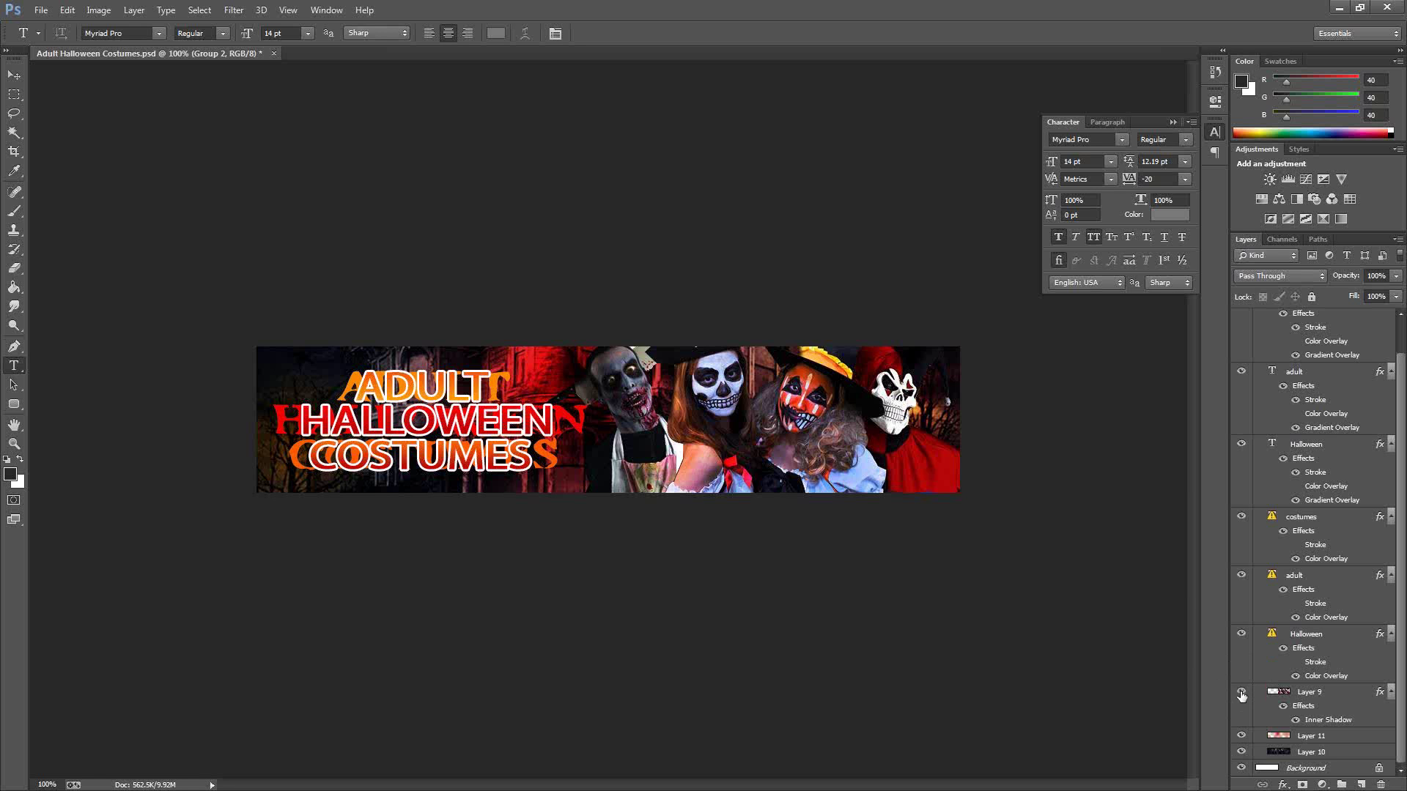
click(1241, 694)
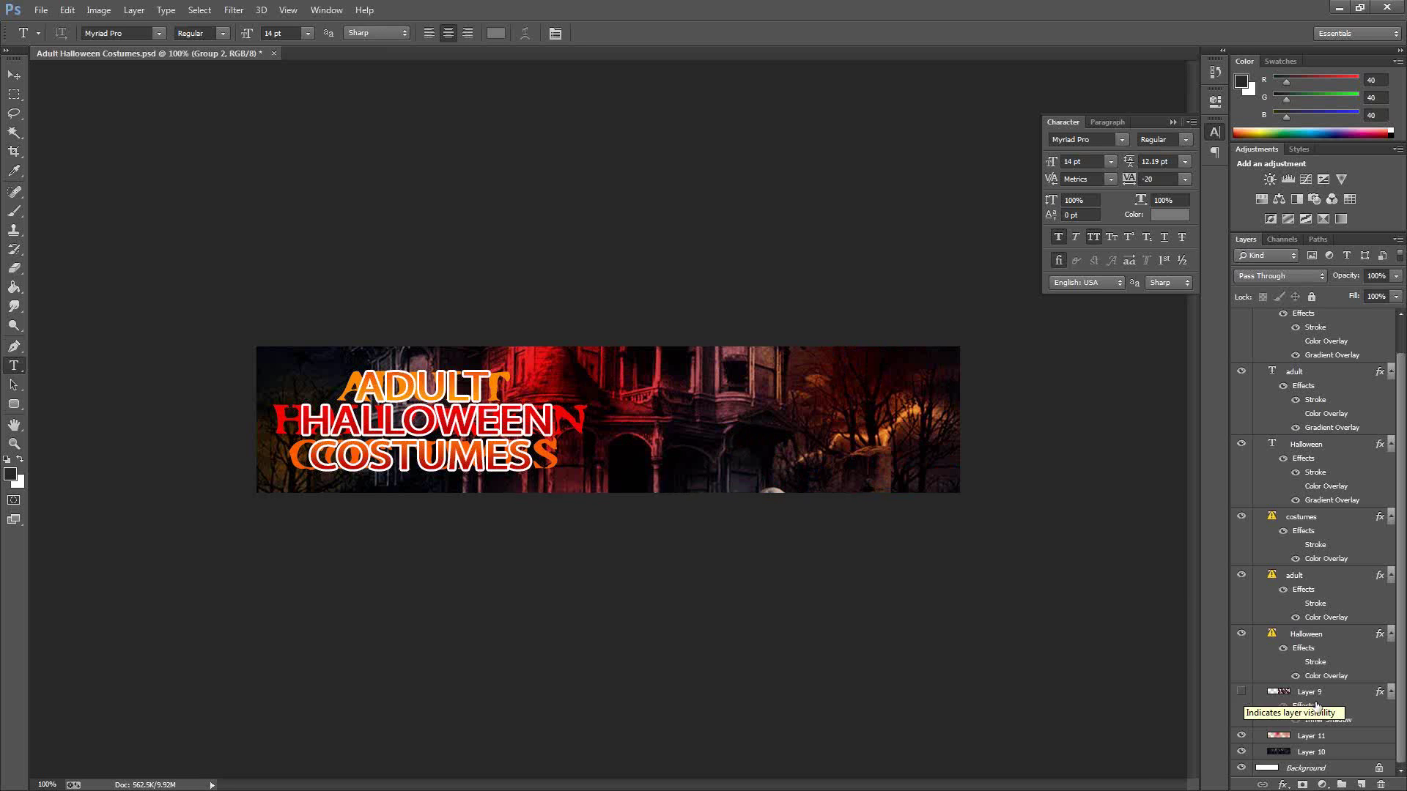
click(1240, 693)
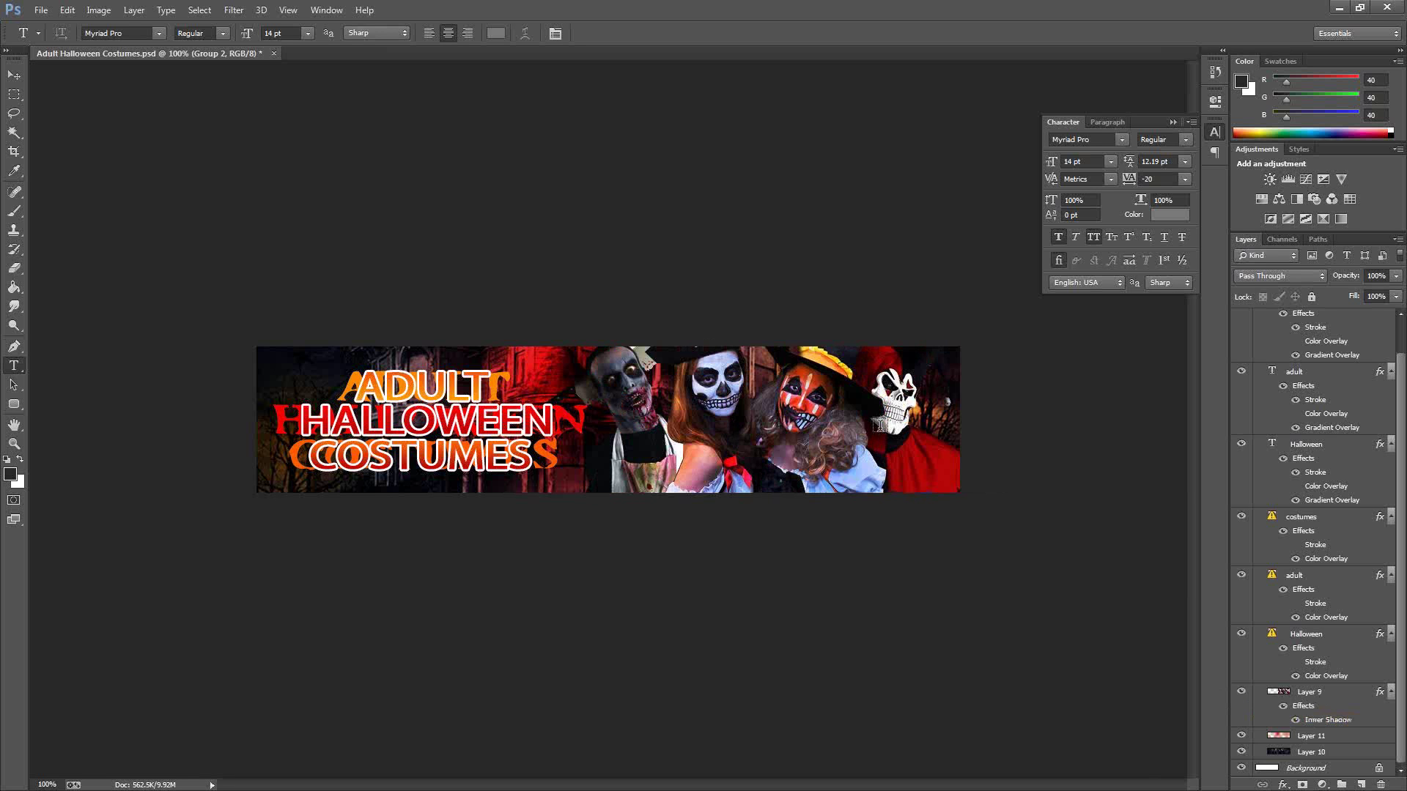
click(1241, 693)
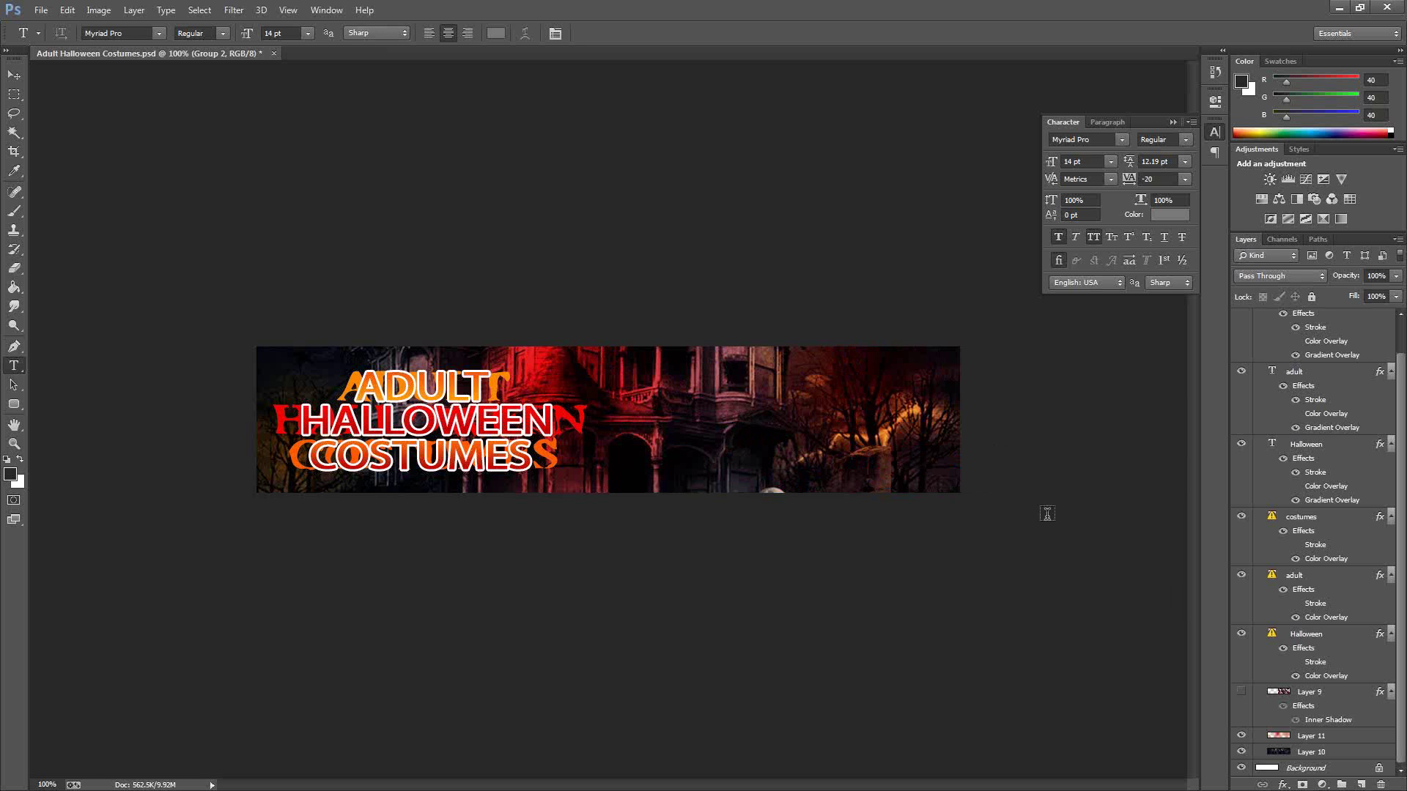
click(1242, 693)
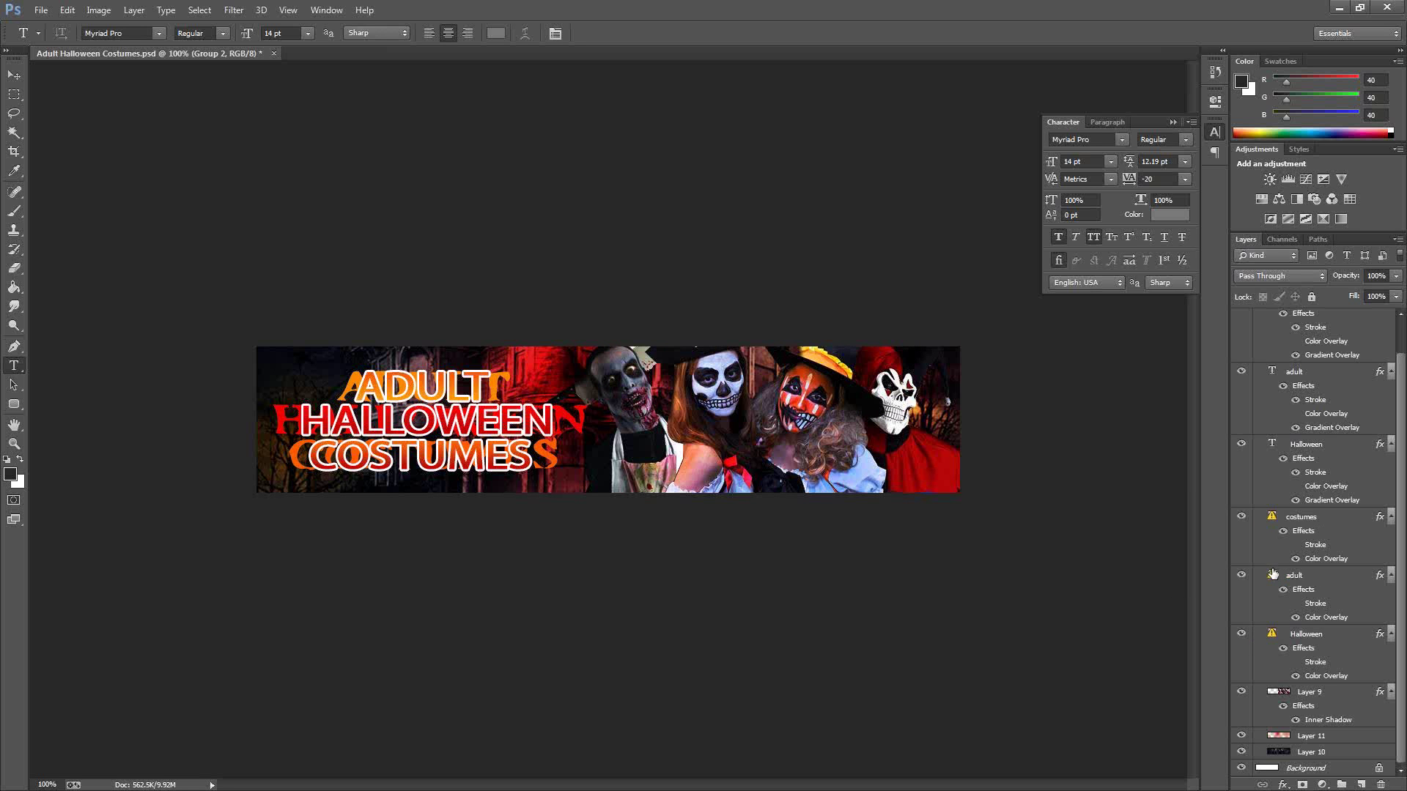
scroll(1404, 607, up, 1)
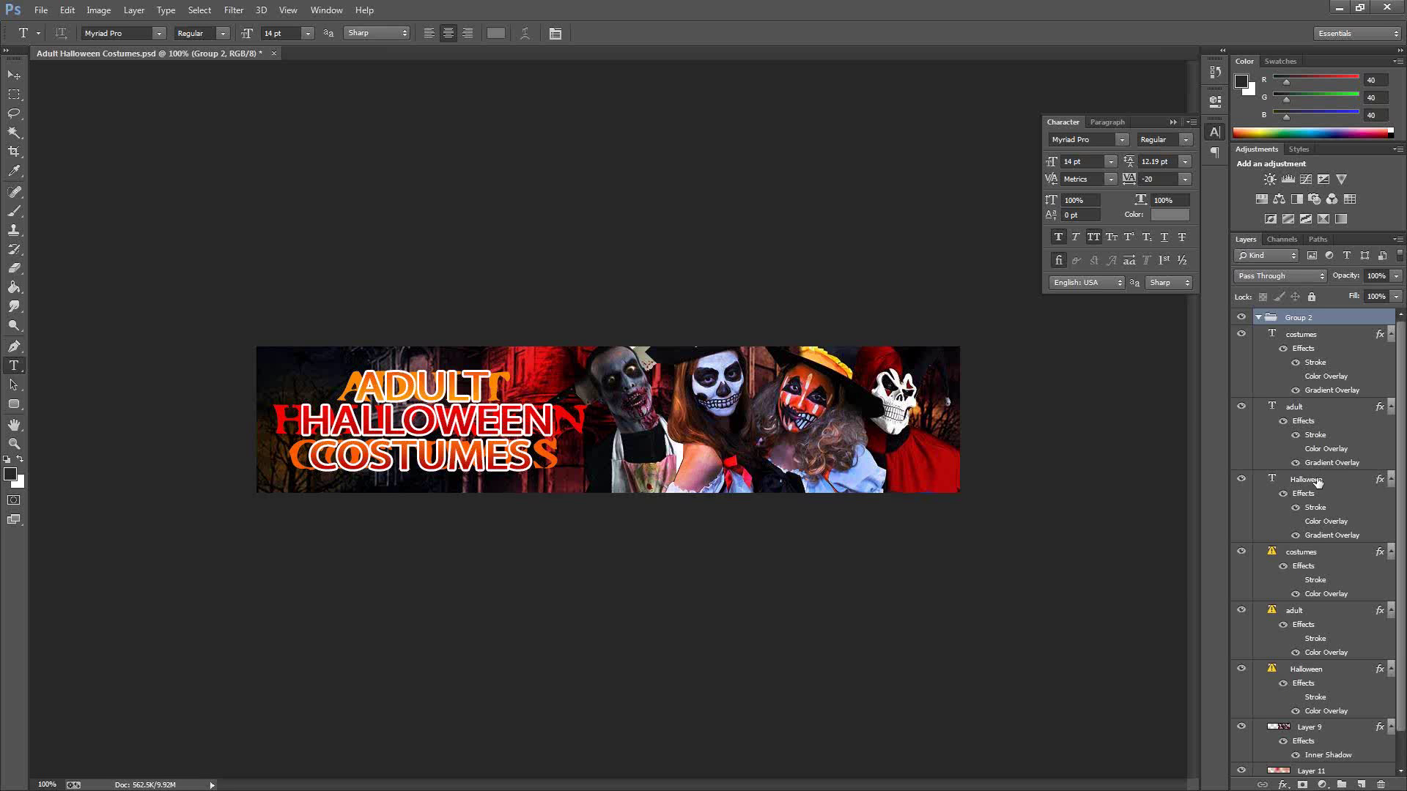
Hide the red offset HALLOWEEN copy layer, keeping the white HALLOWEEN text visible.
click(1292, 482)
click(1240, 482)
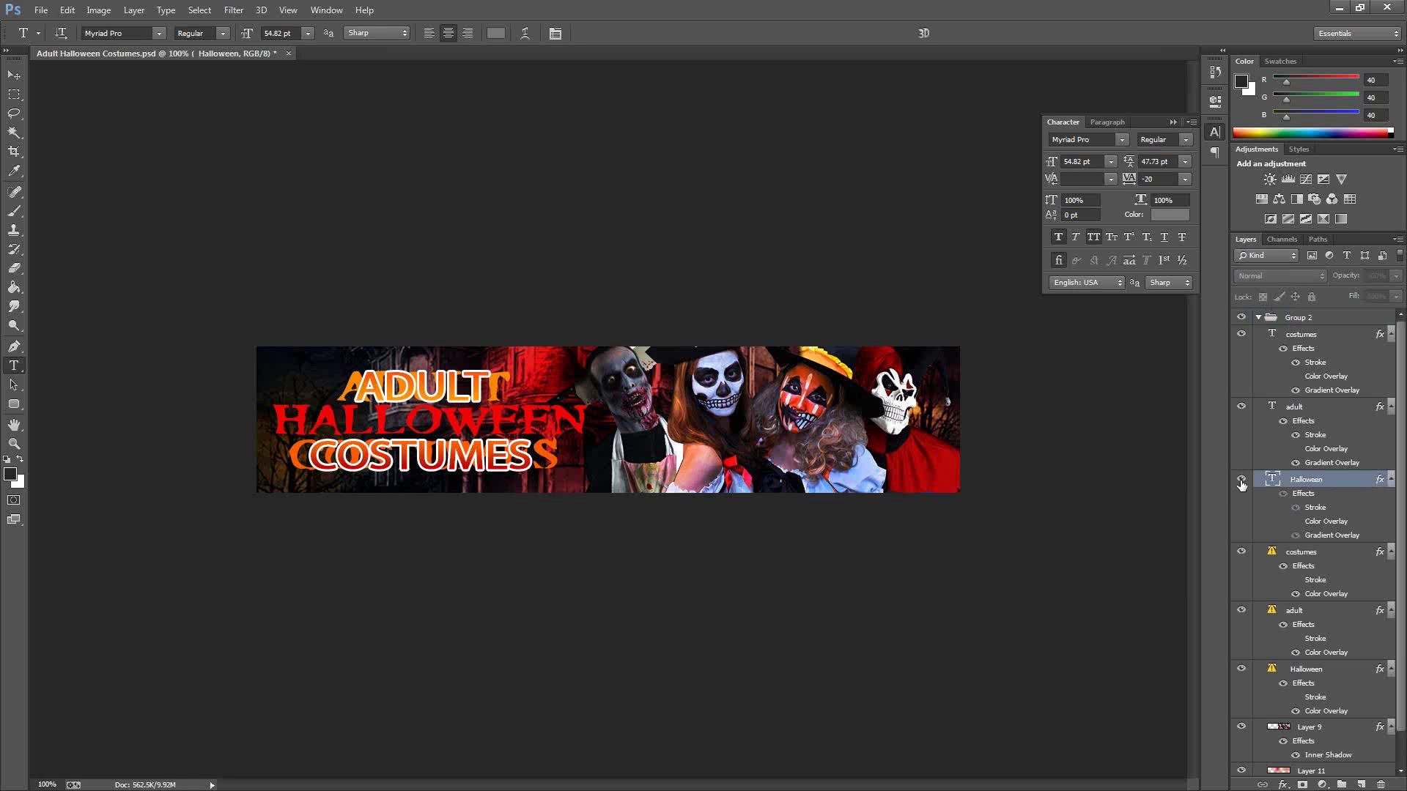
click(1240, 482)
click(1241, 482)
click(1241, 478)
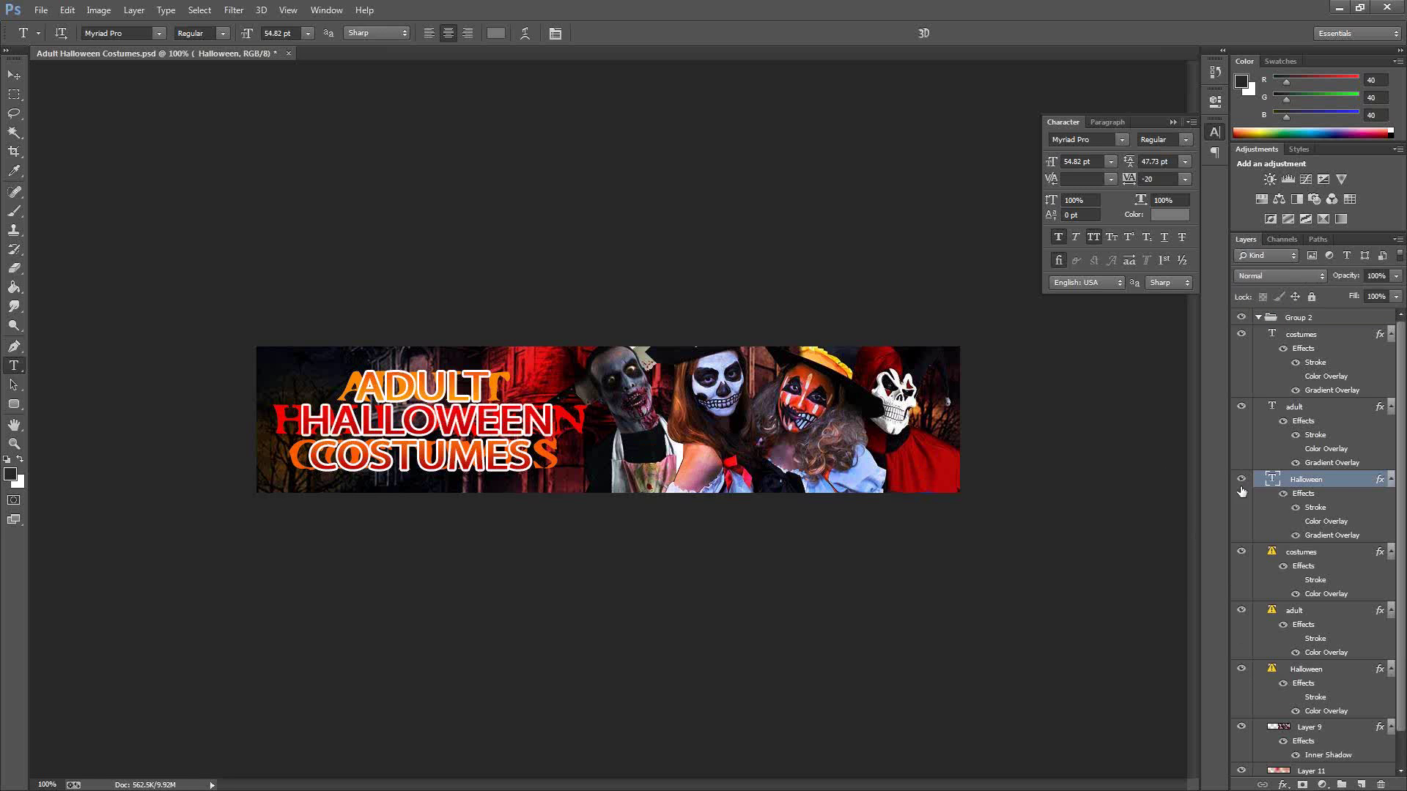
click(1241, 670)
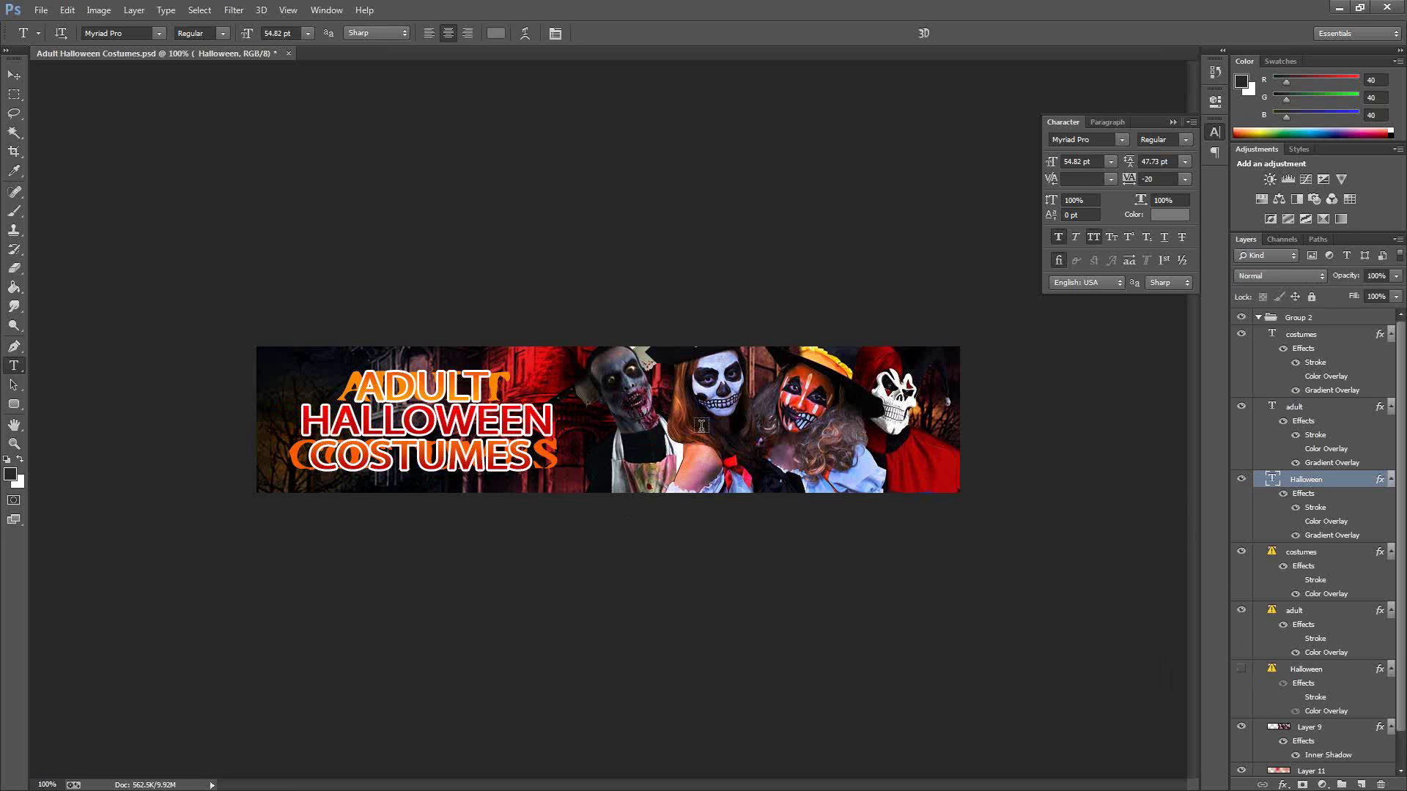
Hide the orange COSTUMES and ADULT copy layers behind the title.
click(1241, 407)
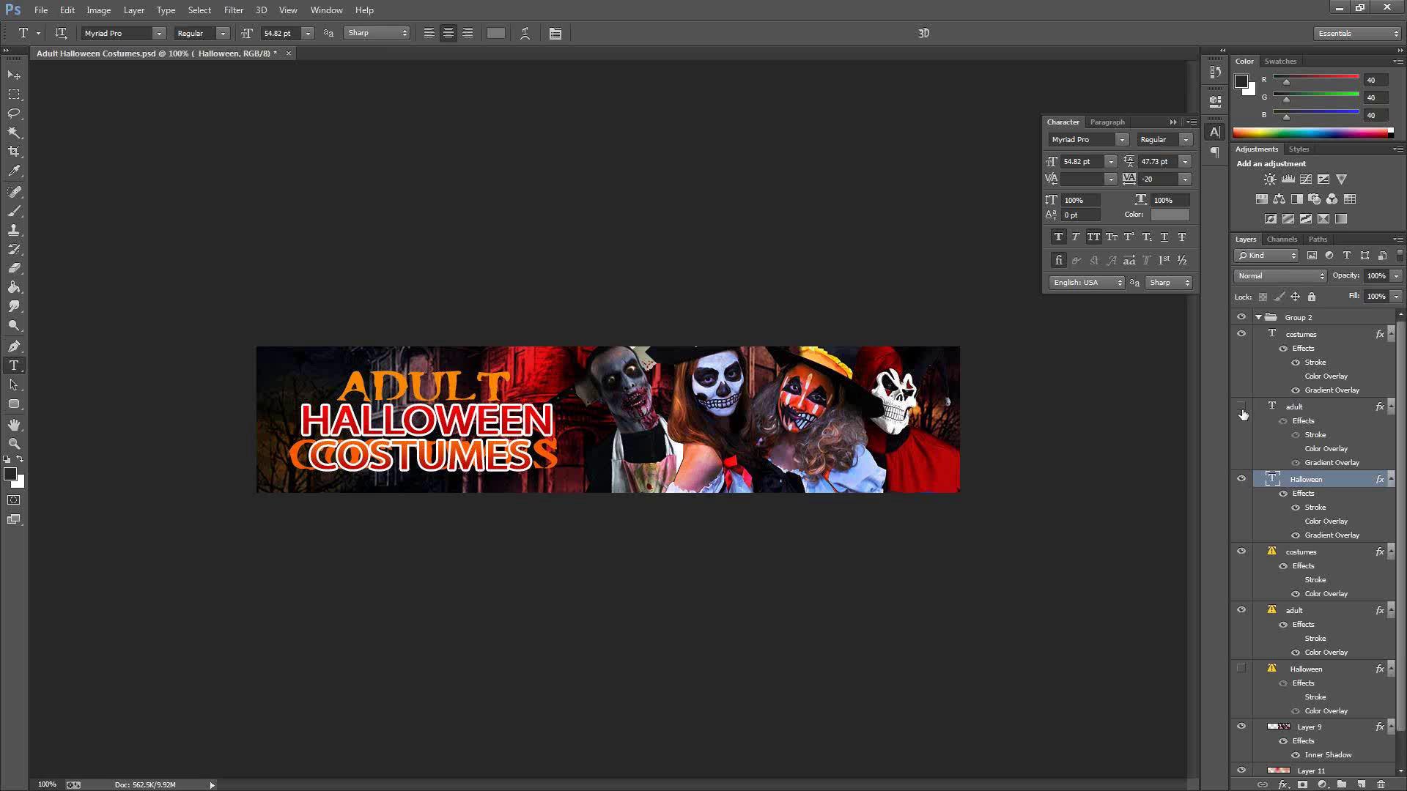
click(1241, 408)
click(1242, 552)
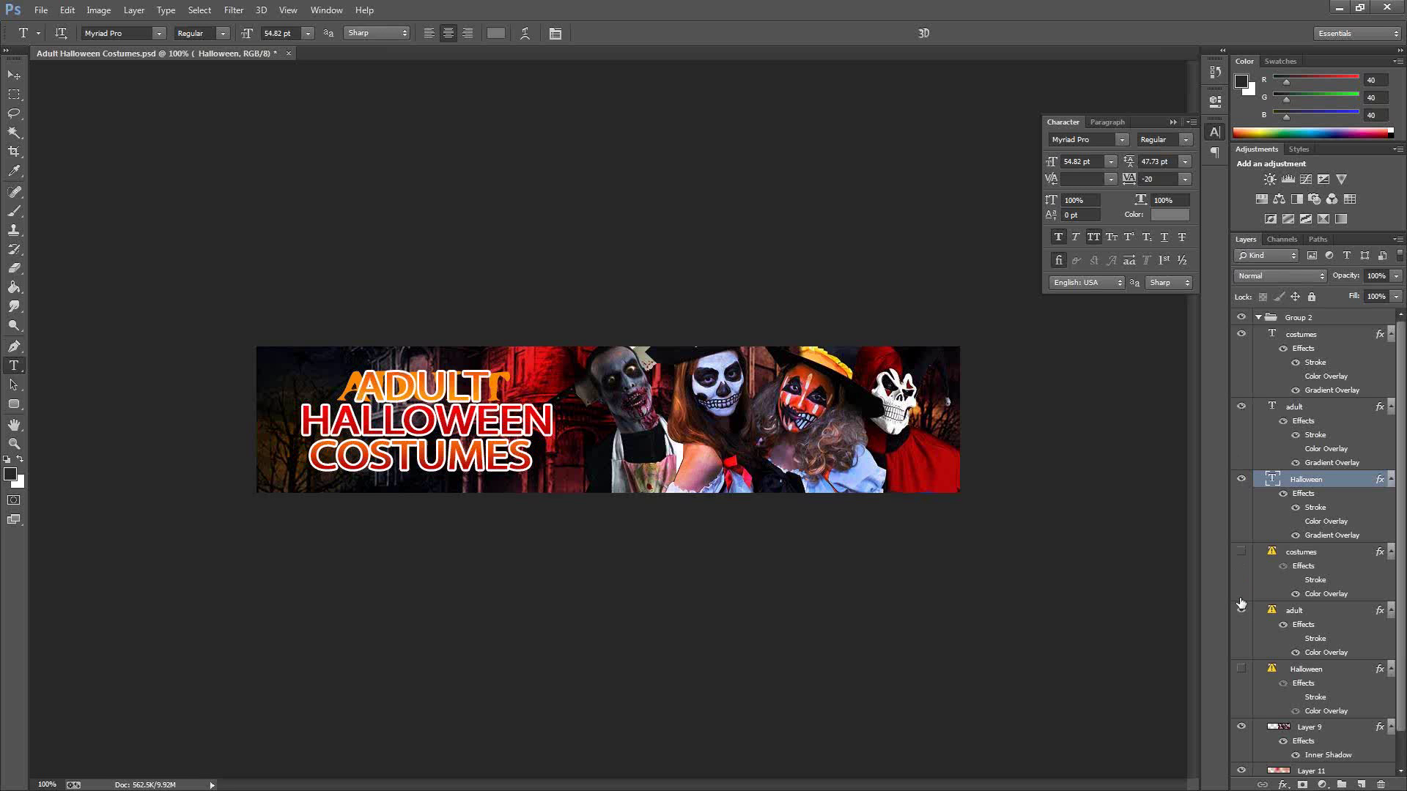
click(1241, 609)
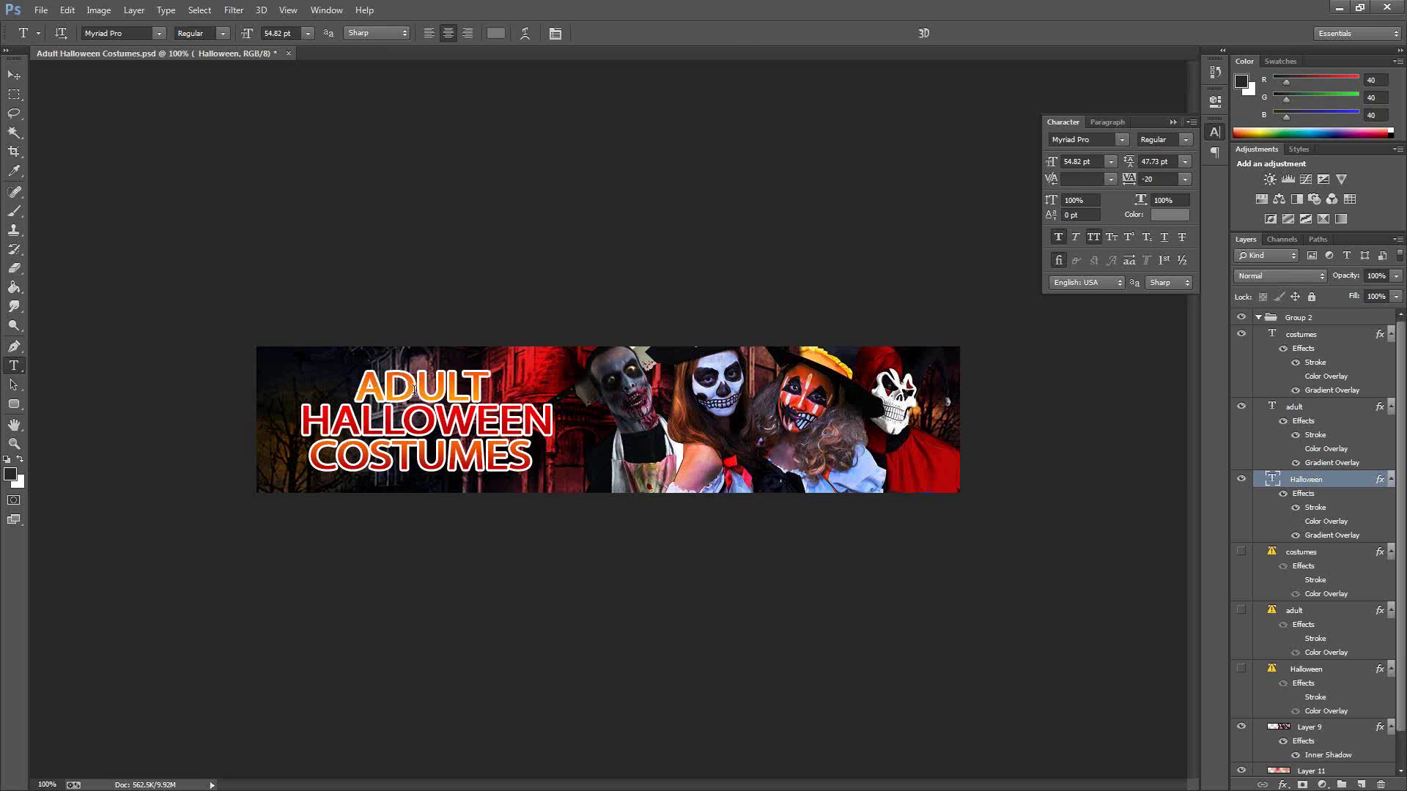
click(386, 386)
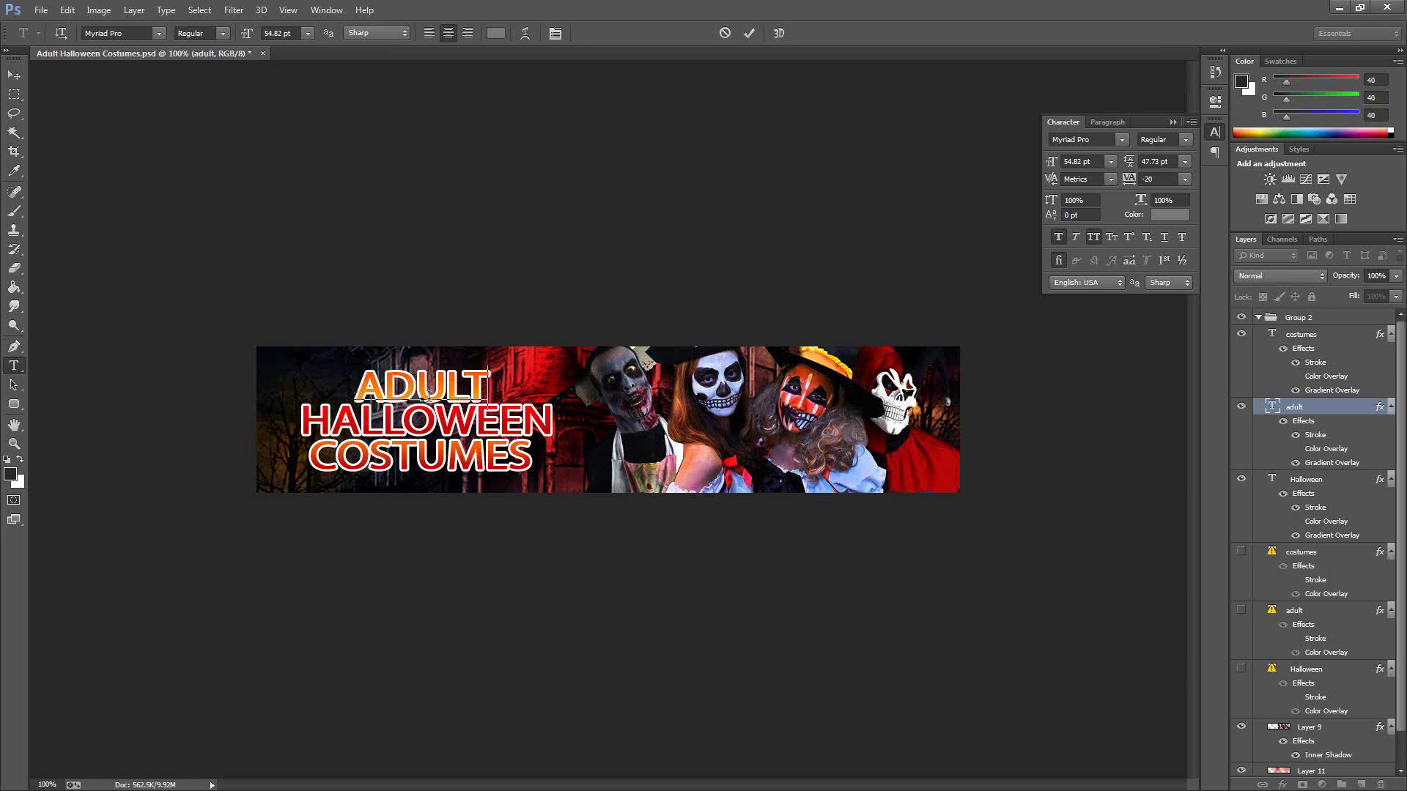
Replace ADULT with the owner's first name in possessive form and commit the text.
key(BackSpace)
key(BackSpace)
key(BackSpace)
key(BackSpace)
key(BackSpace)
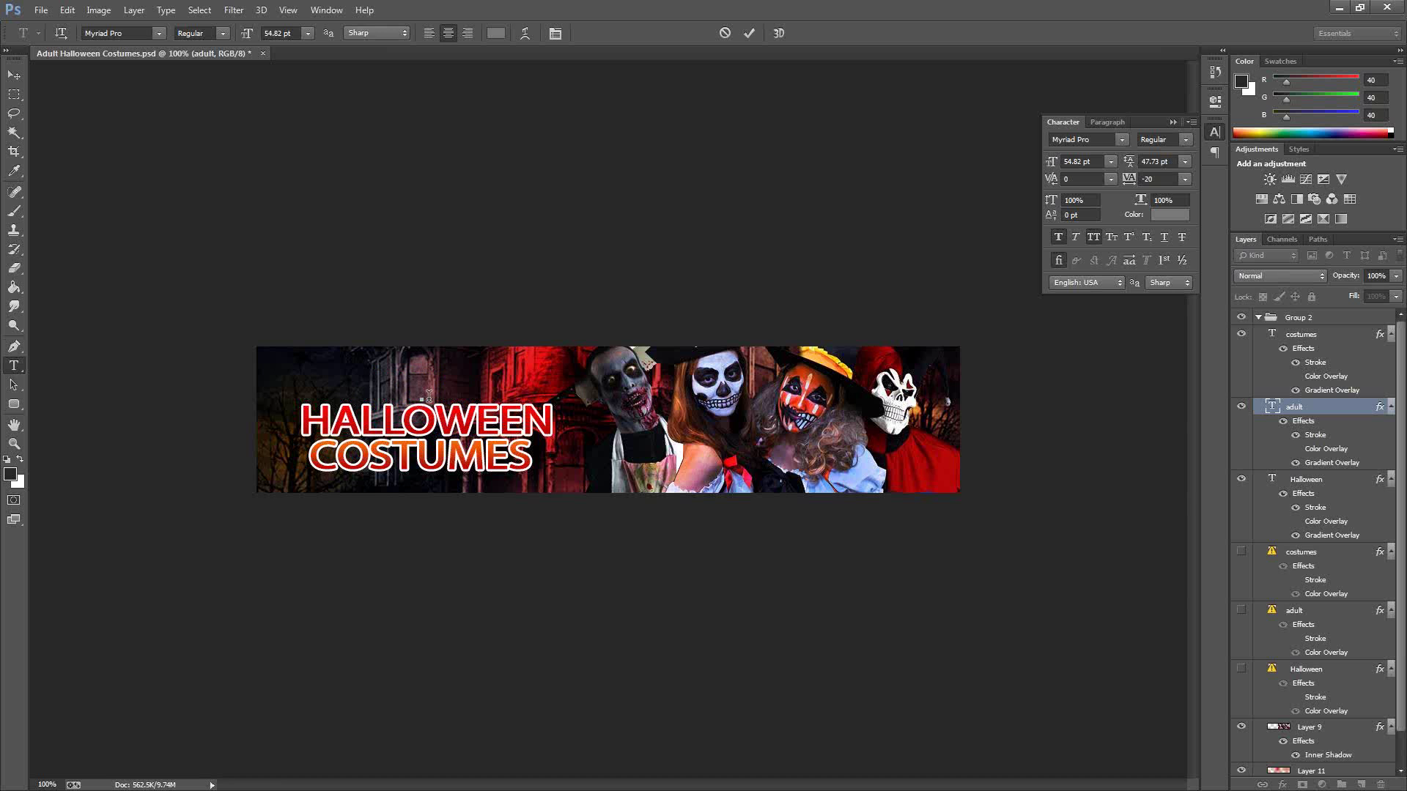
text(RYAN)
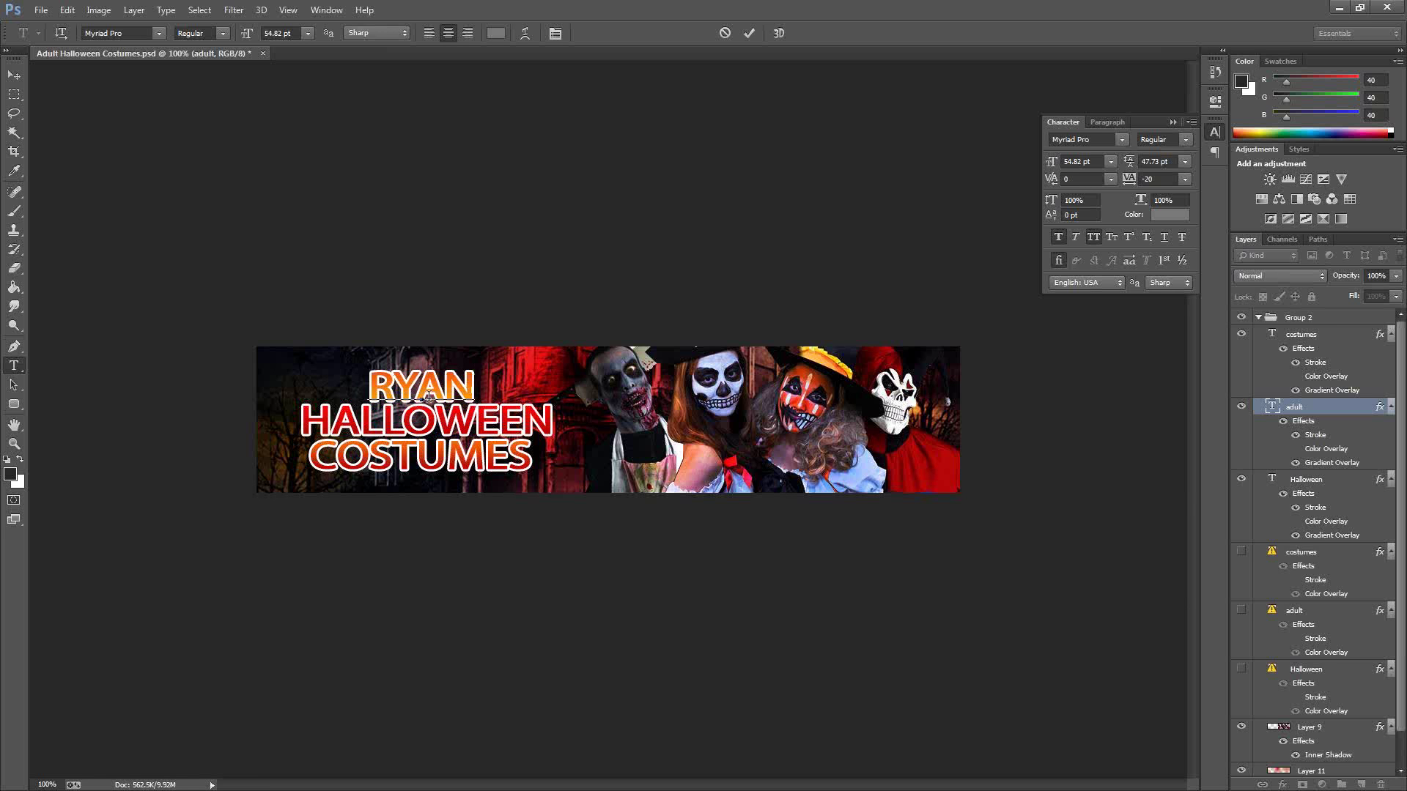
text('S)
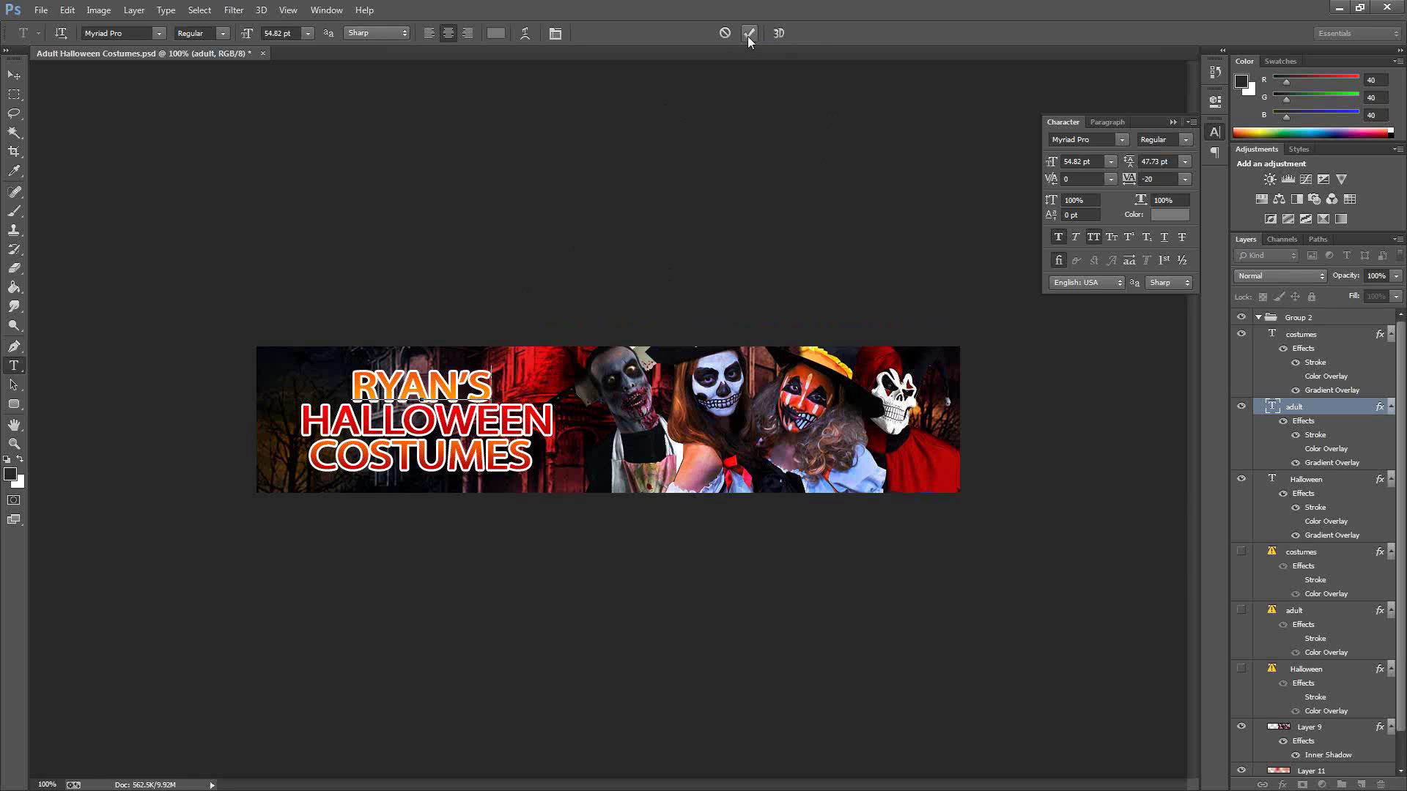
click(748, 34)
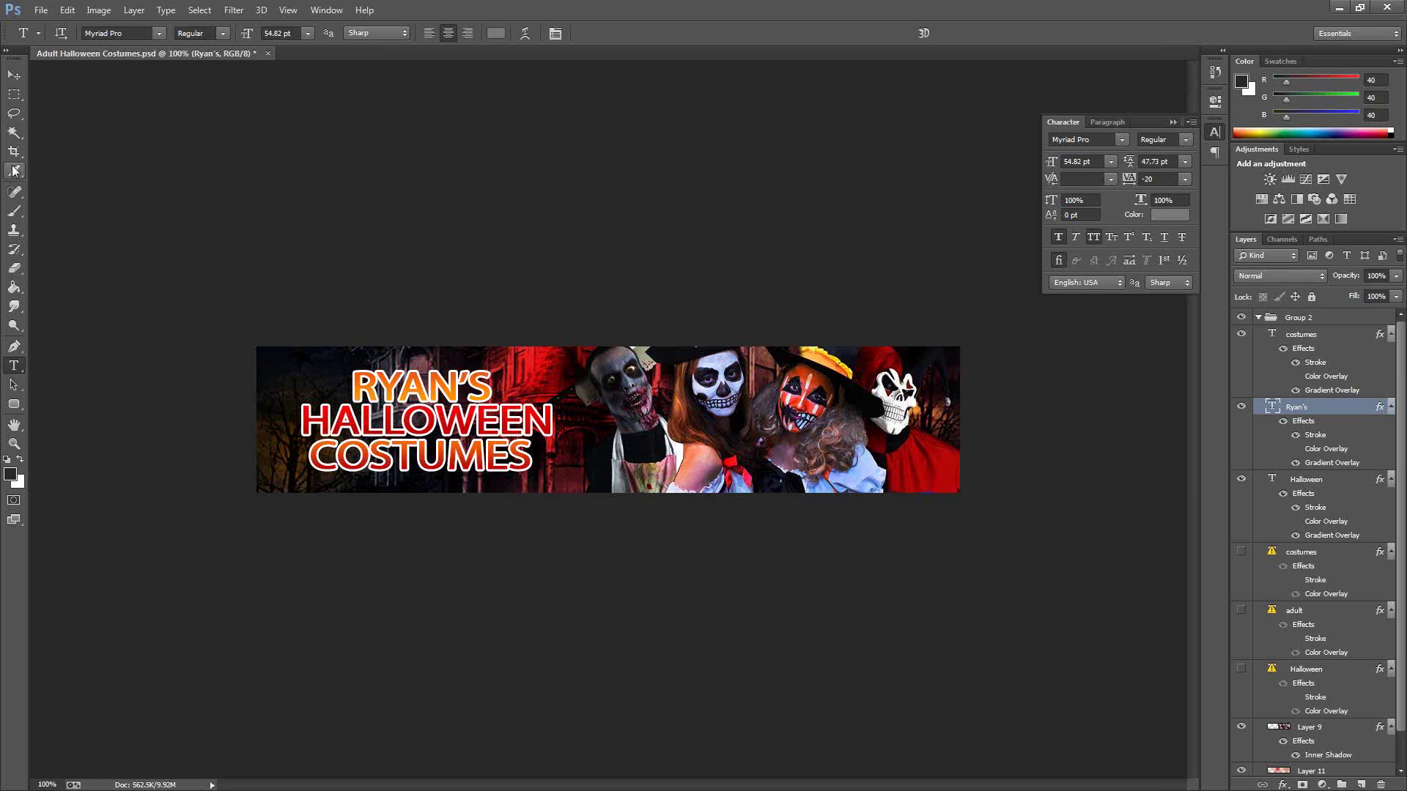
Switch to the Move tool in Photoshop's Tools panel.
click(11, 77)
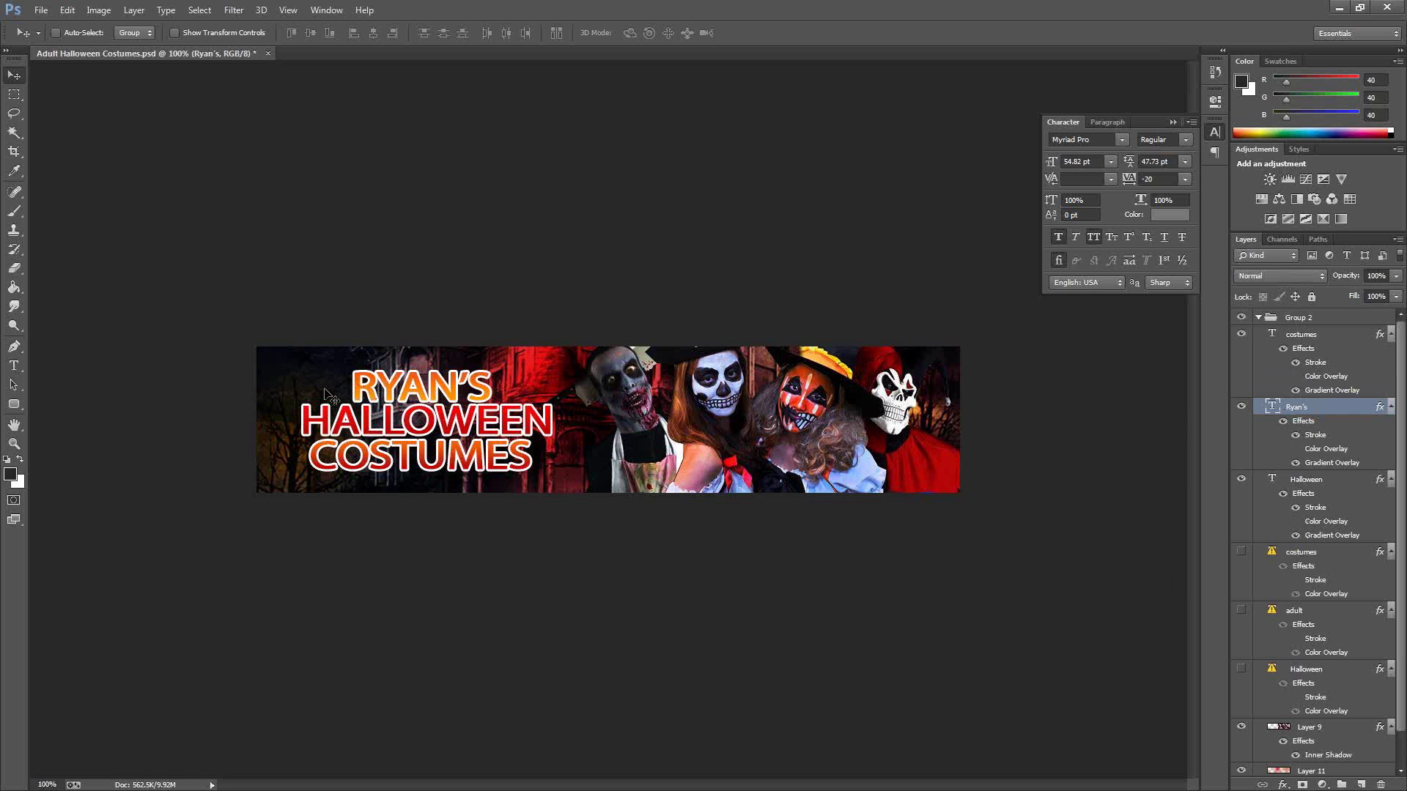
Stagger the title: RYAN'S to top-left, HALLOWEEN nudged right, COSTUMES moved right and down.
drag(327, 393, 238, 378)
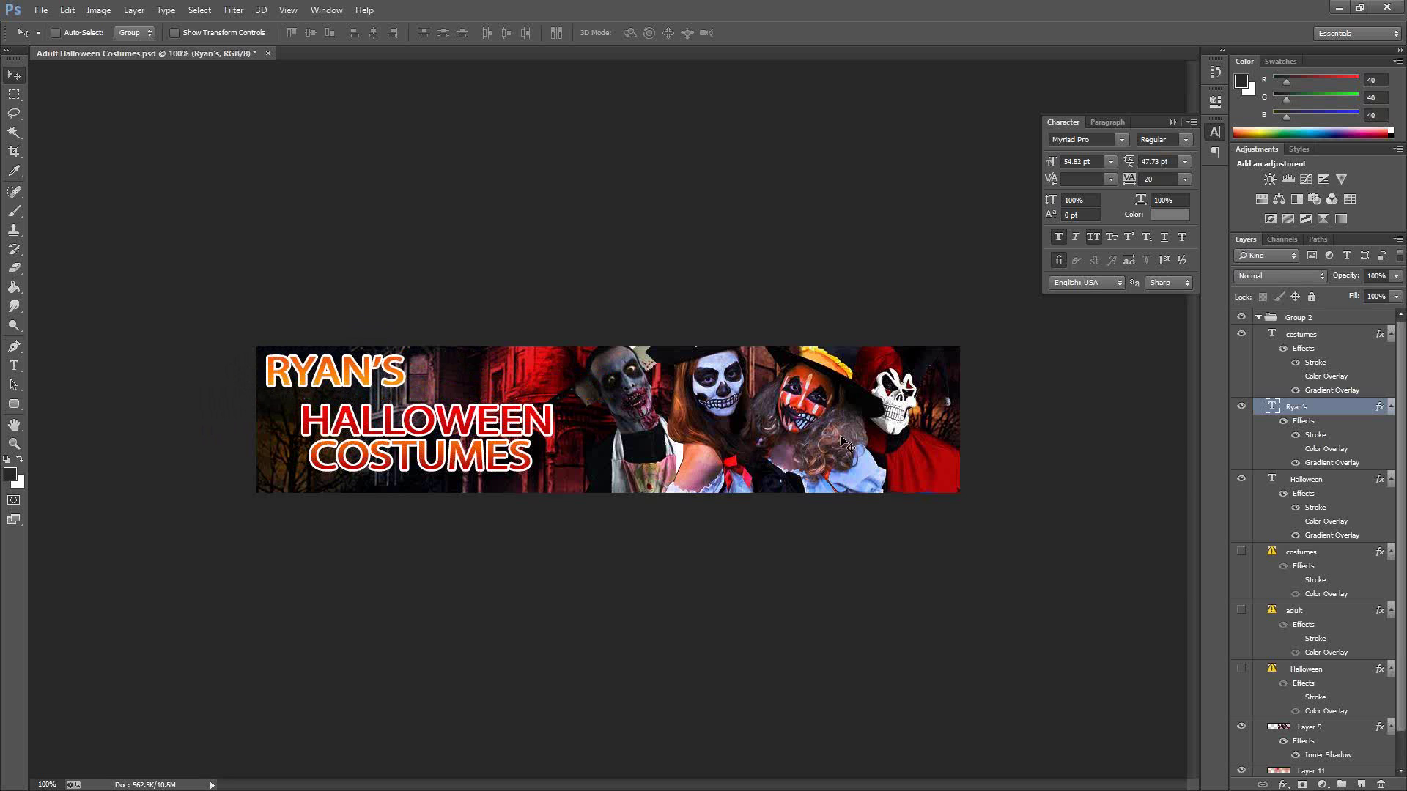
click(1308, 481)
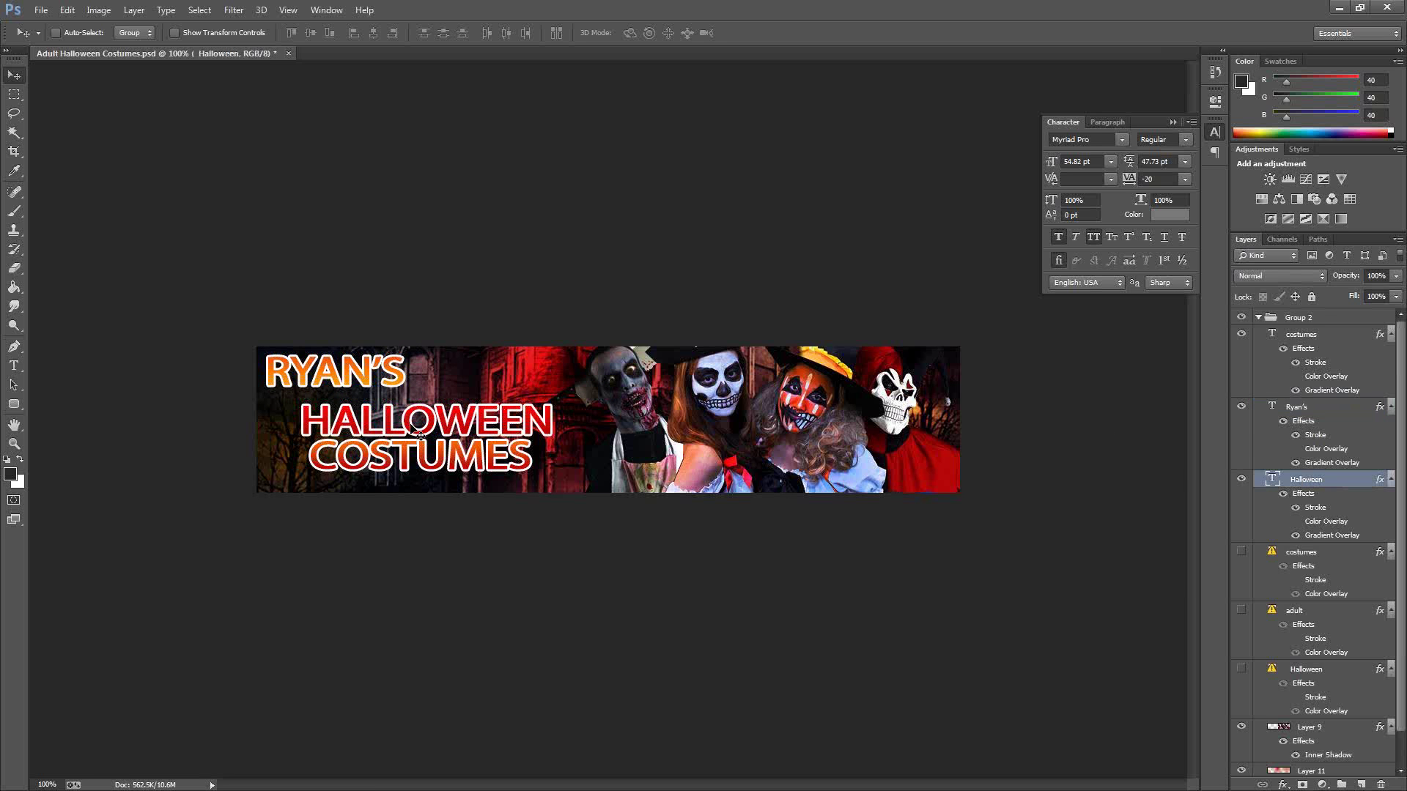
drag(415, 428, 417, 428)
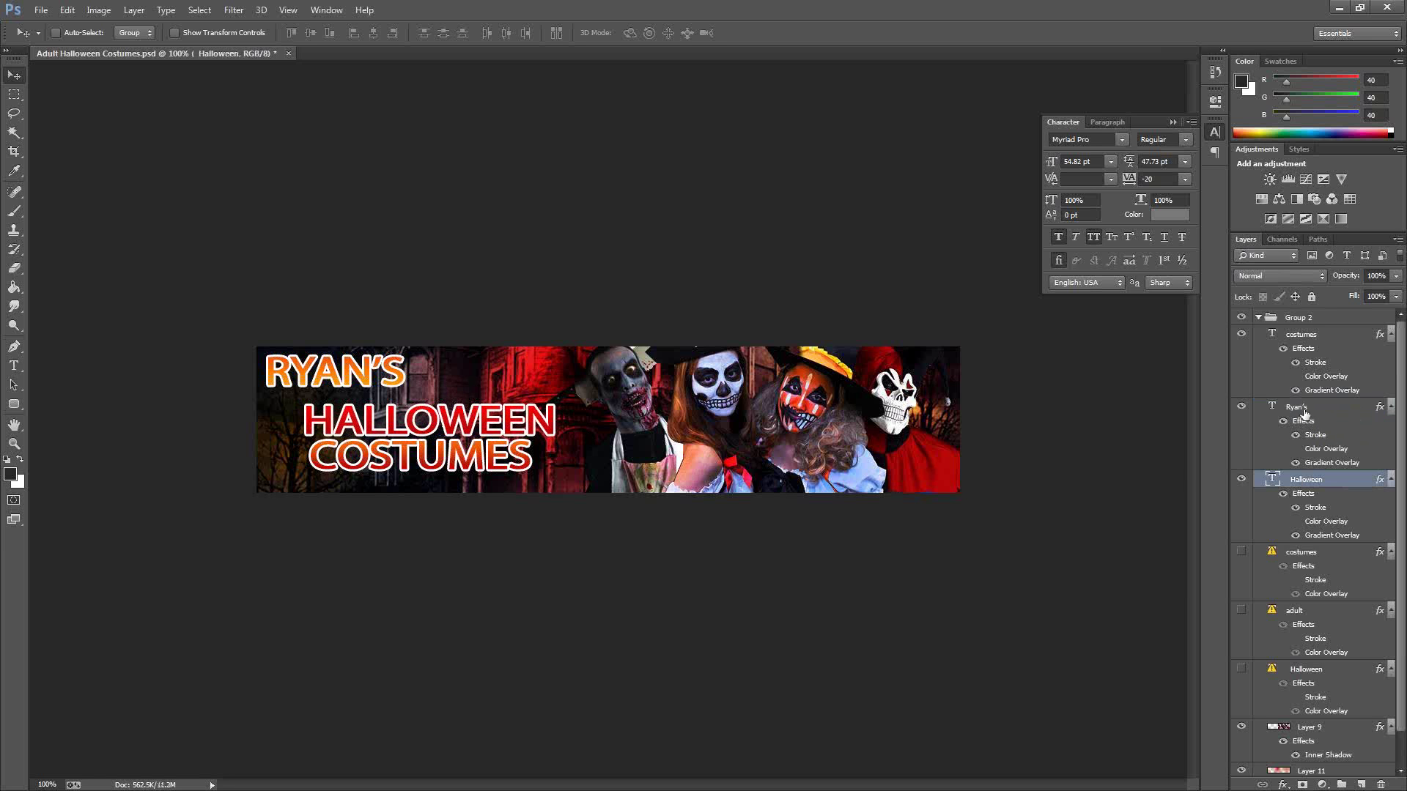
click(1308, 337)
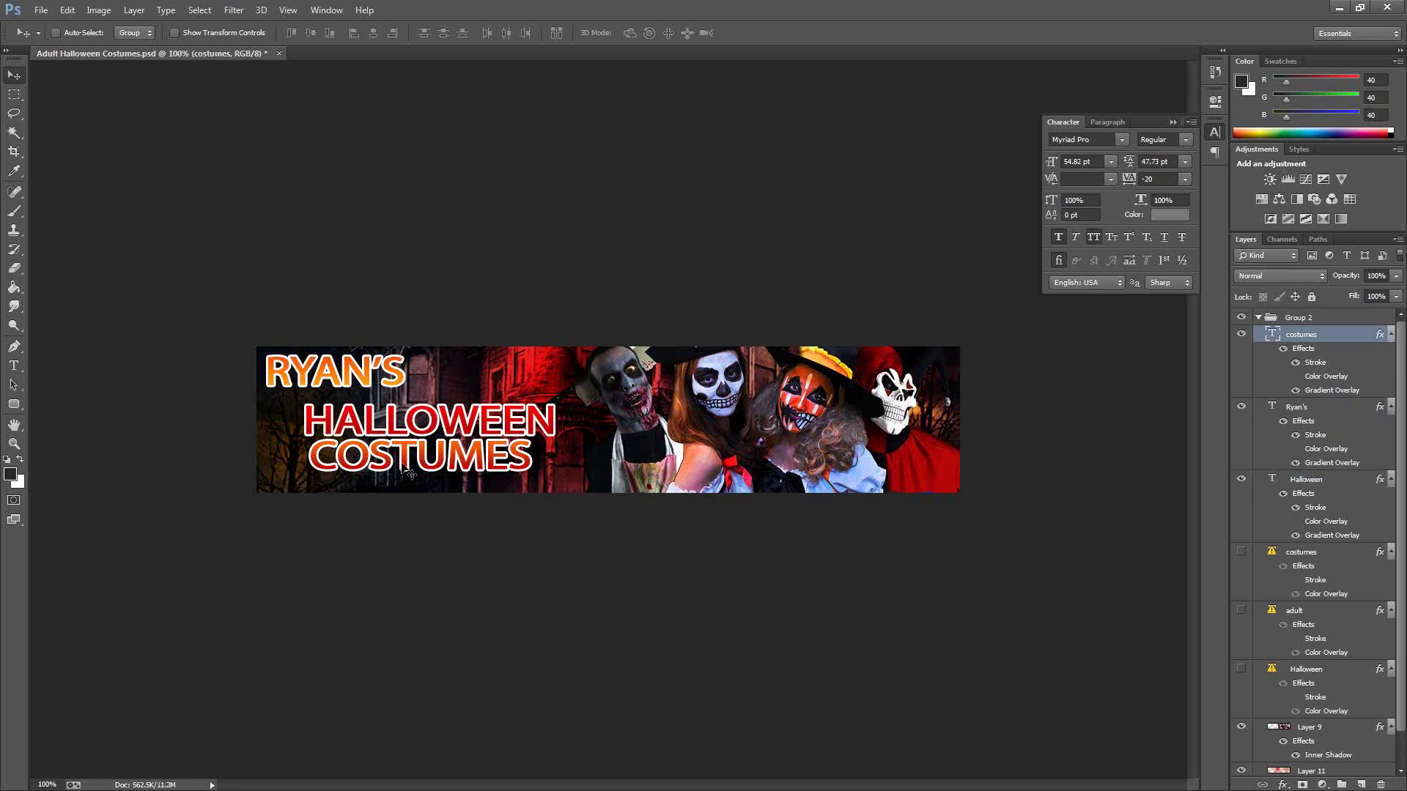
drag(405, 466, 488, 479)
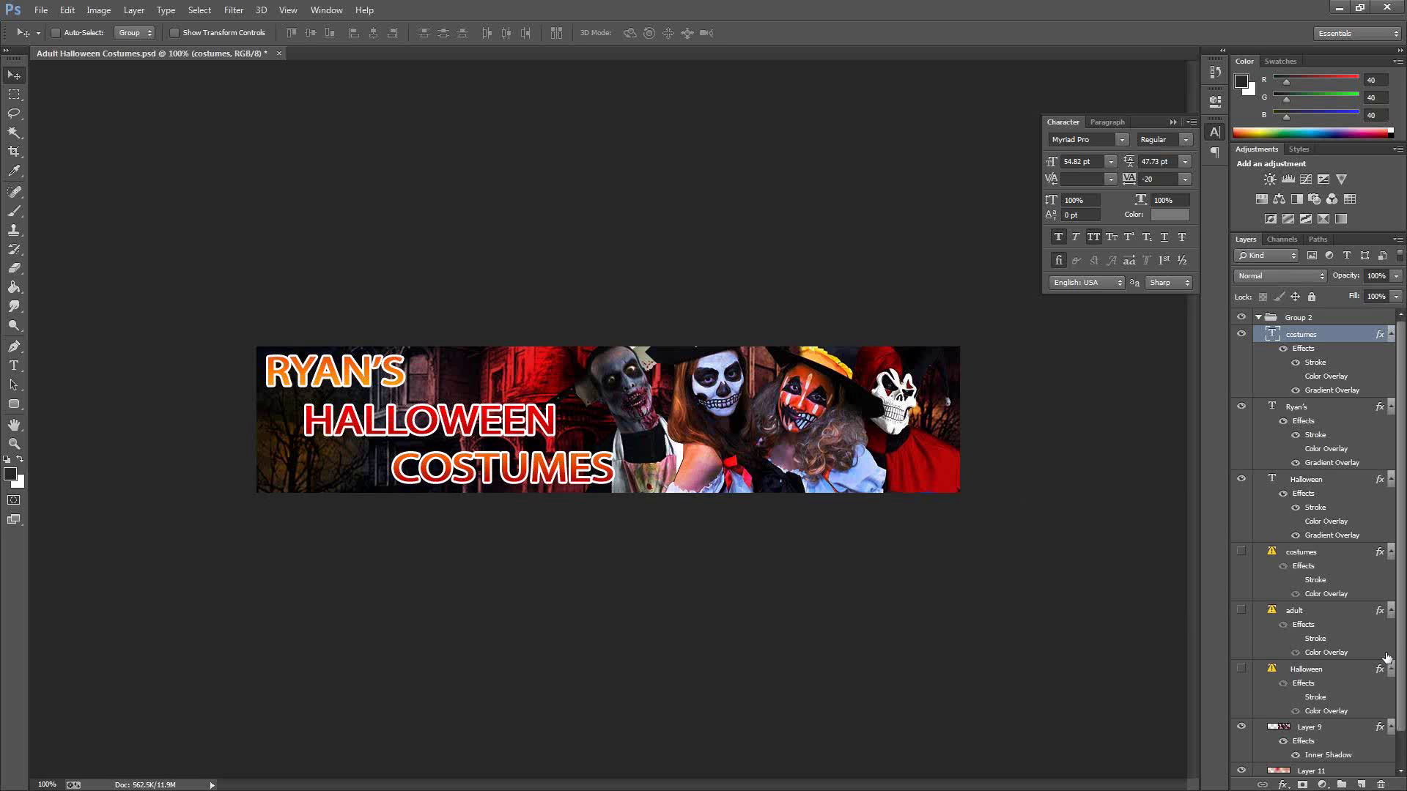
scroll(1402, 707, down, 2)
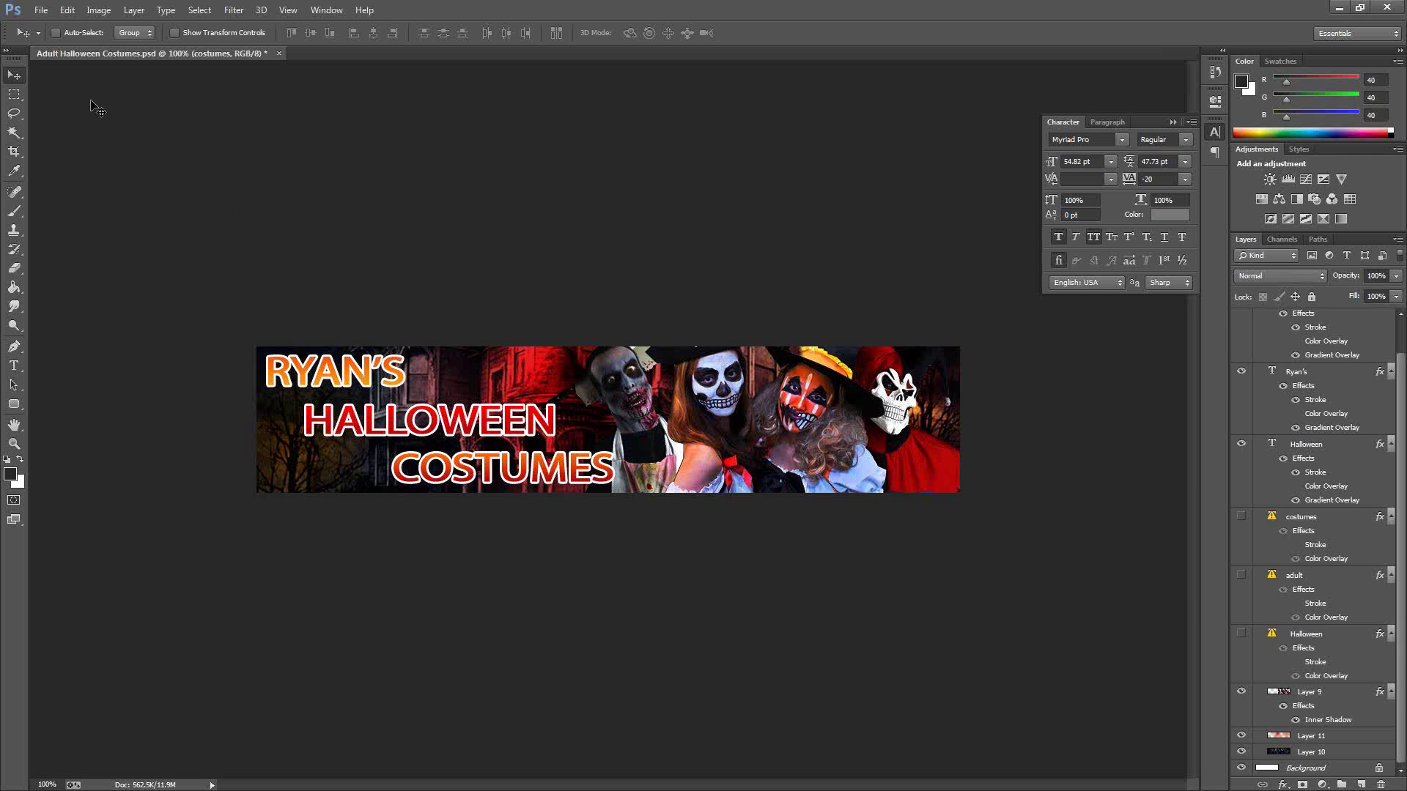
click(74, 11)
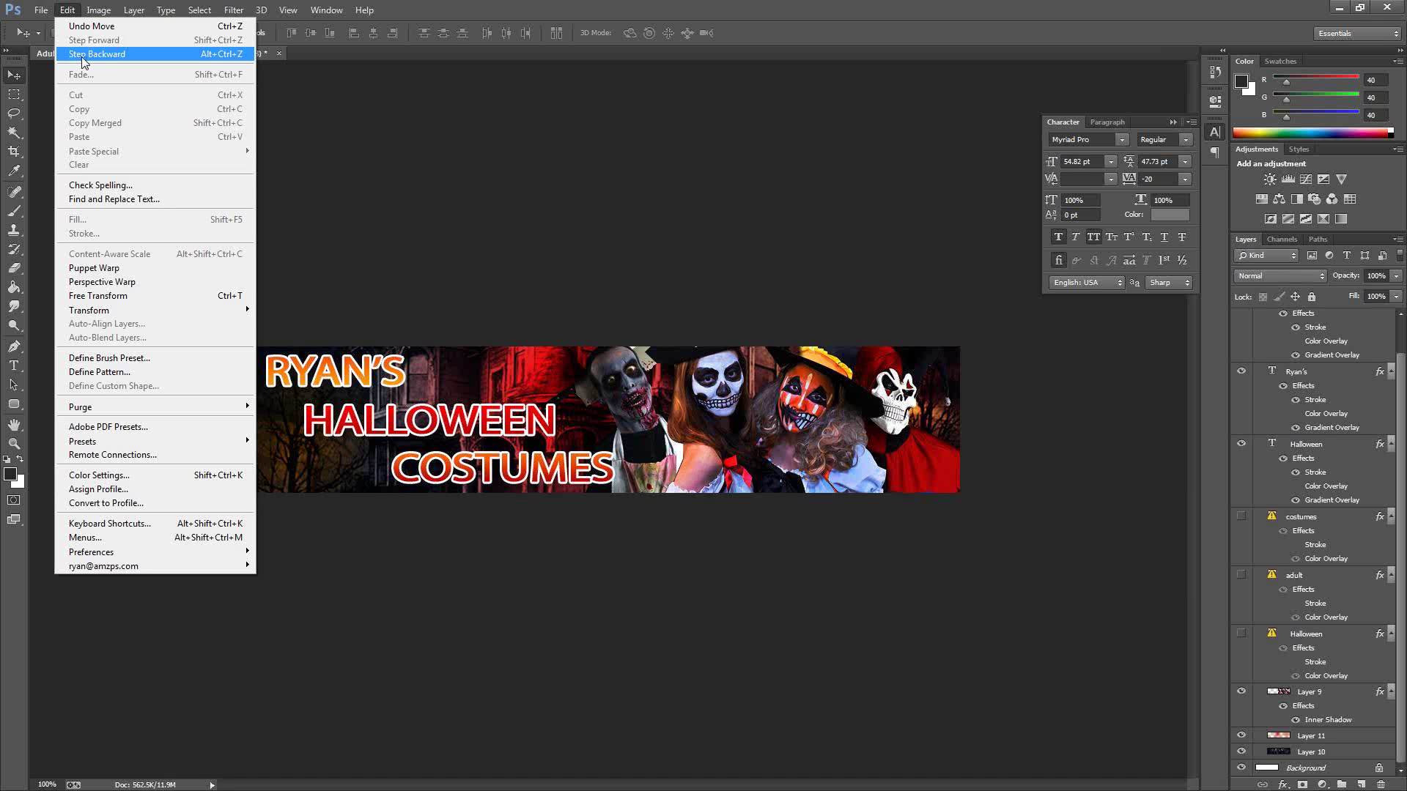
Undo and step back the moves until RYAN'S, HALLOWEEN and COSTUMES are stacked and centred.
click(82, 28)
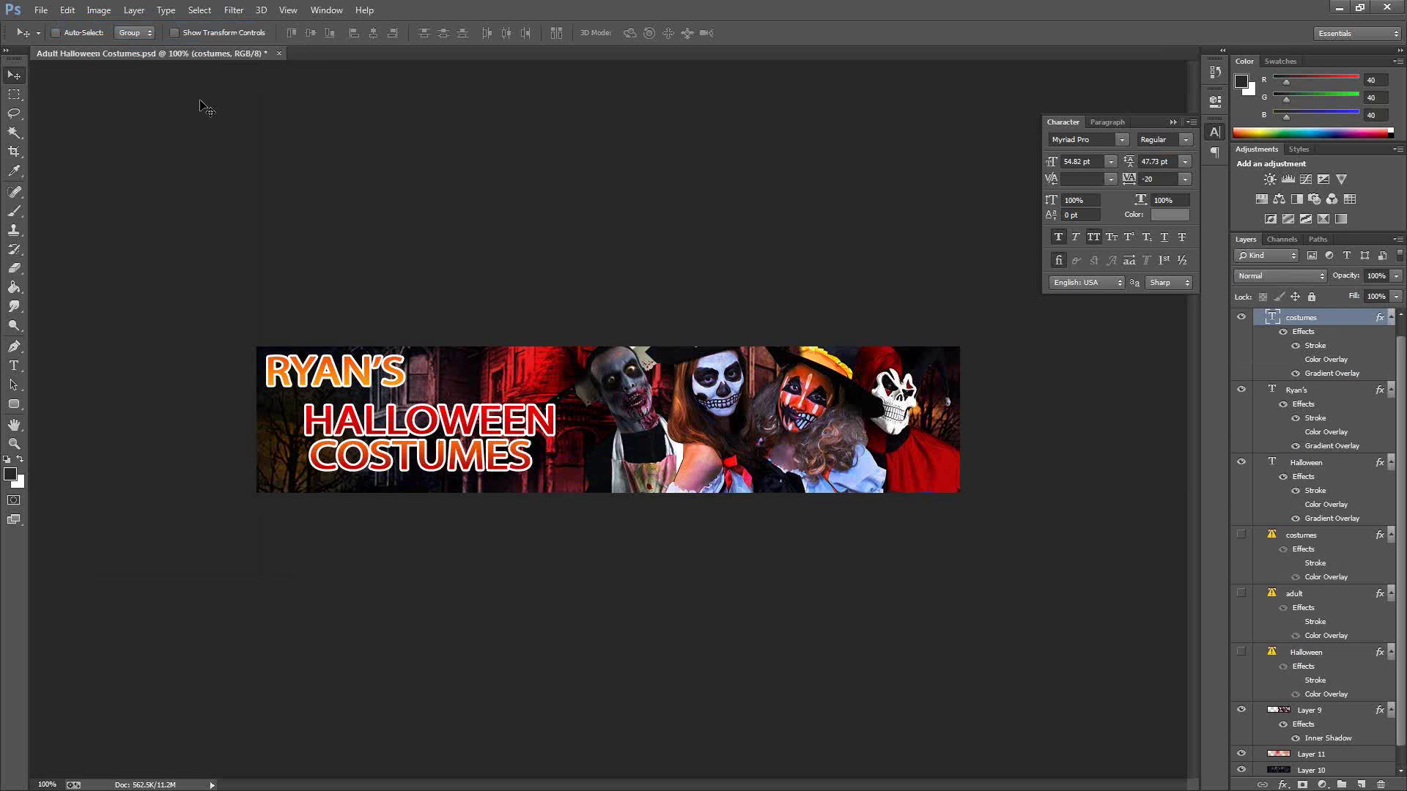
key(ctrl+z)
key(ctrl+z)
key(ctrl+z)
key(ctrl+z)
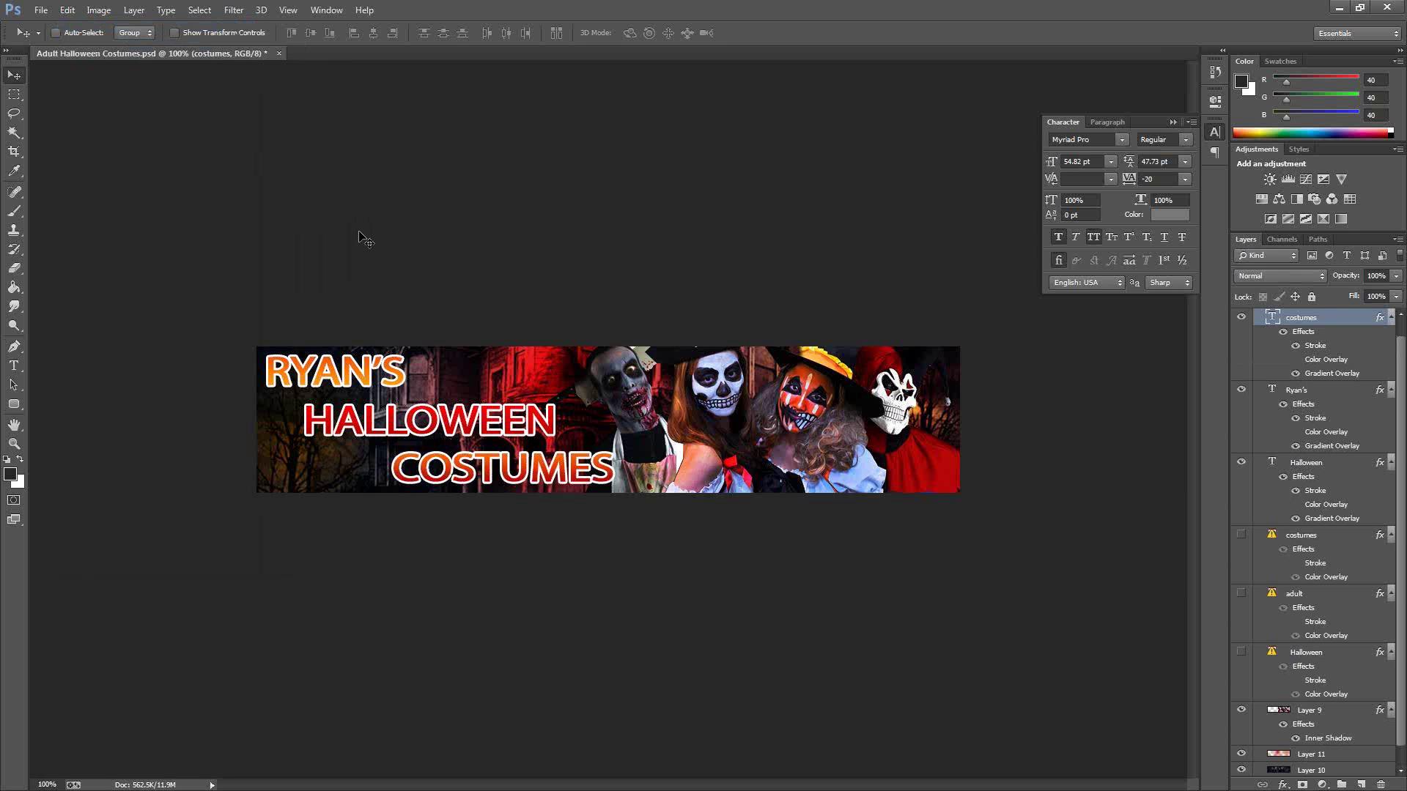
click(66, 10)
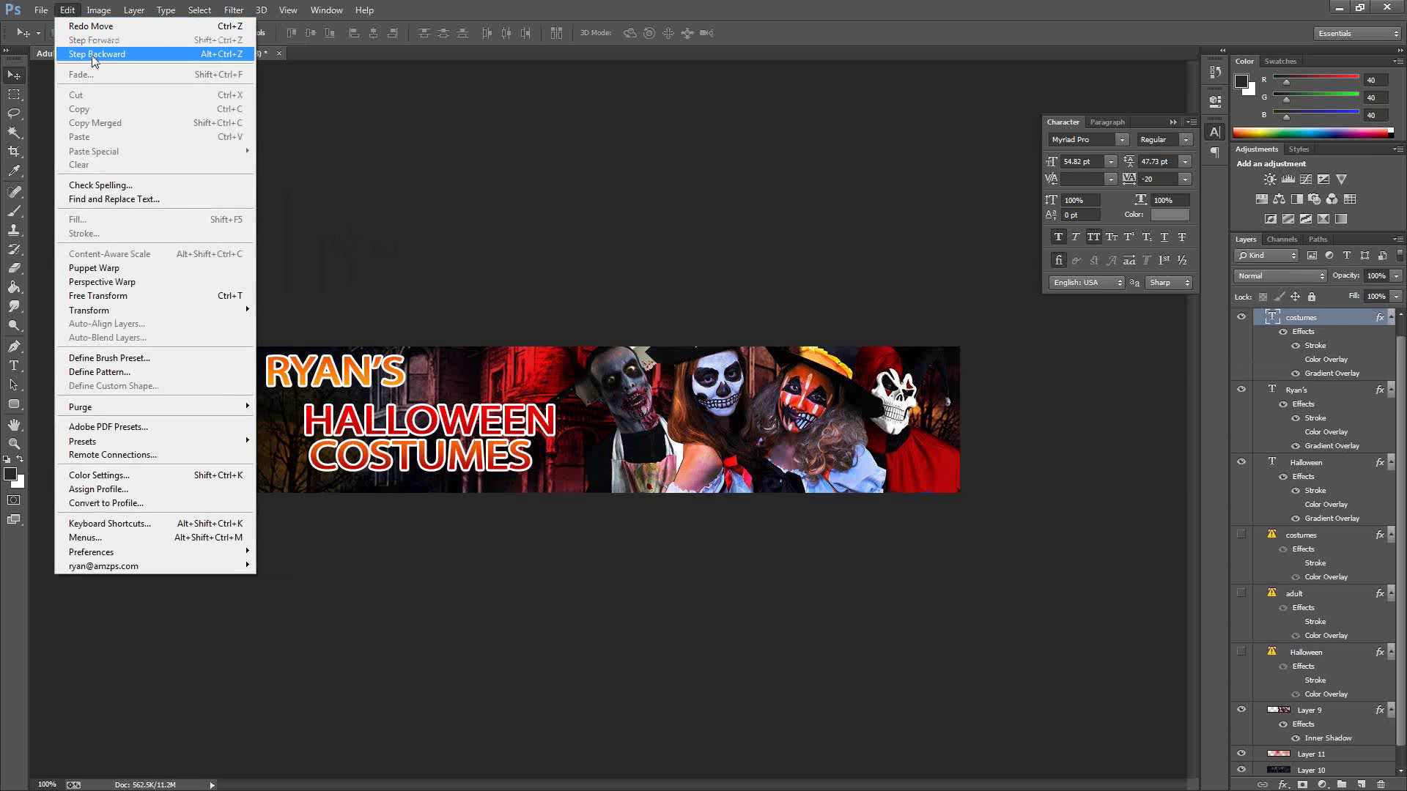
click(94, 59)
click(71, 11)
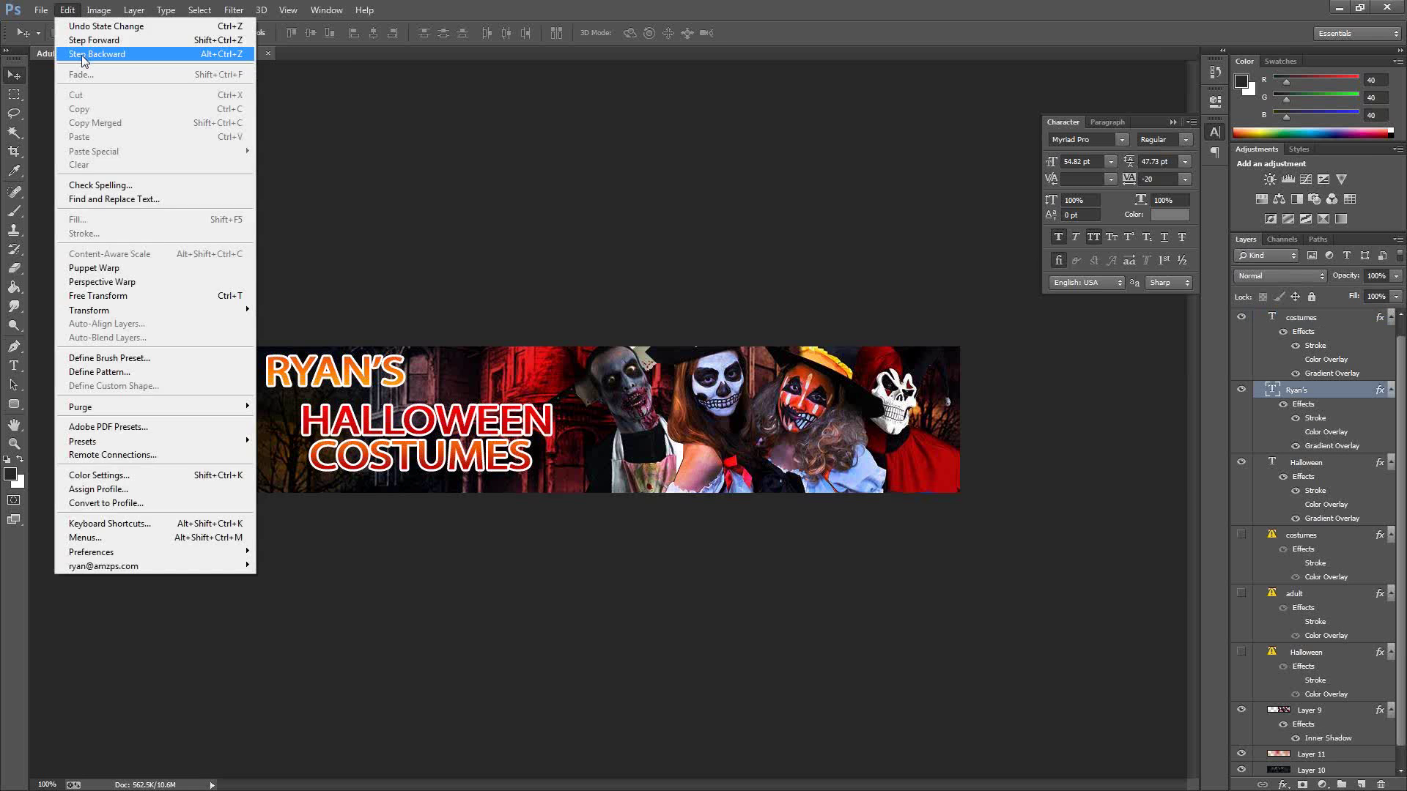
click(83, 57)
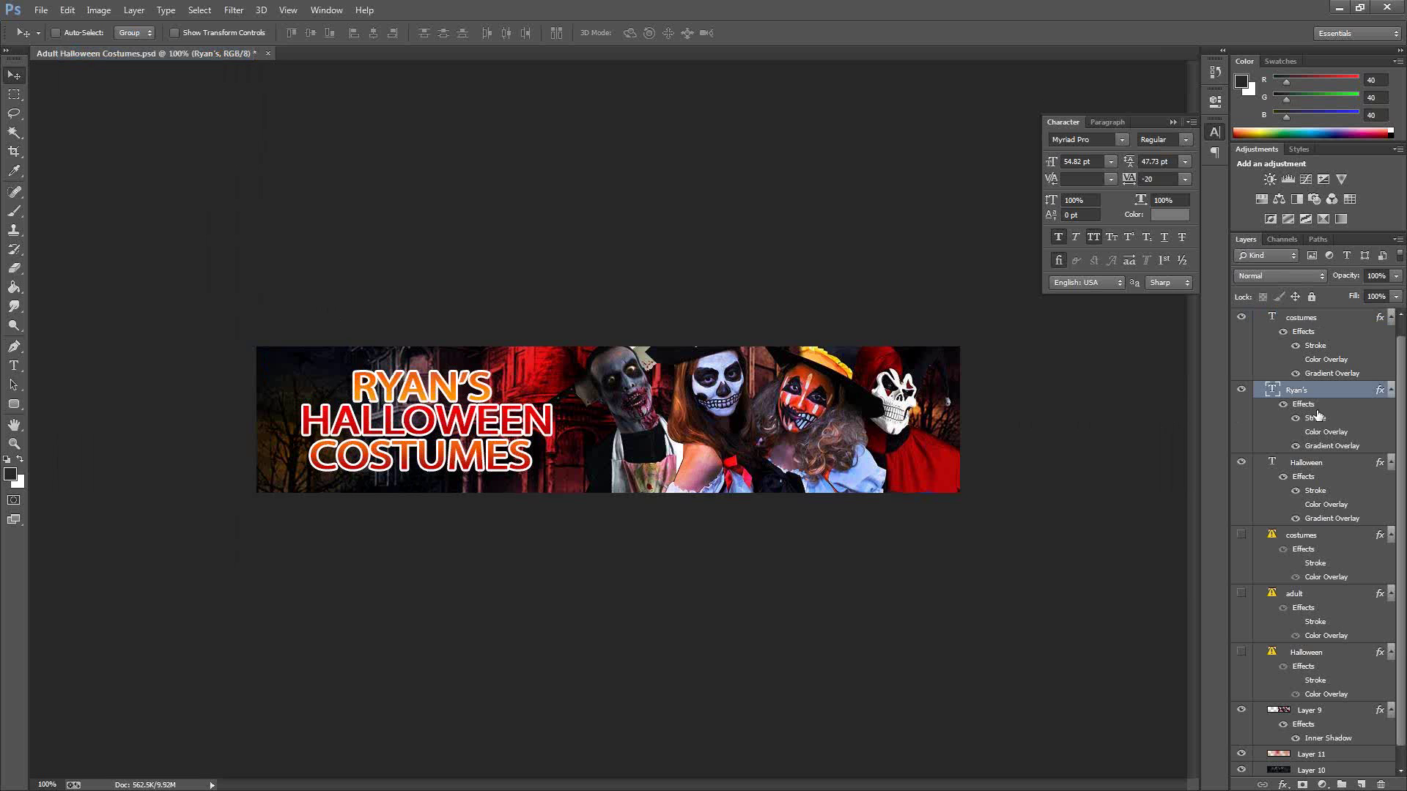
click(1316, 470)
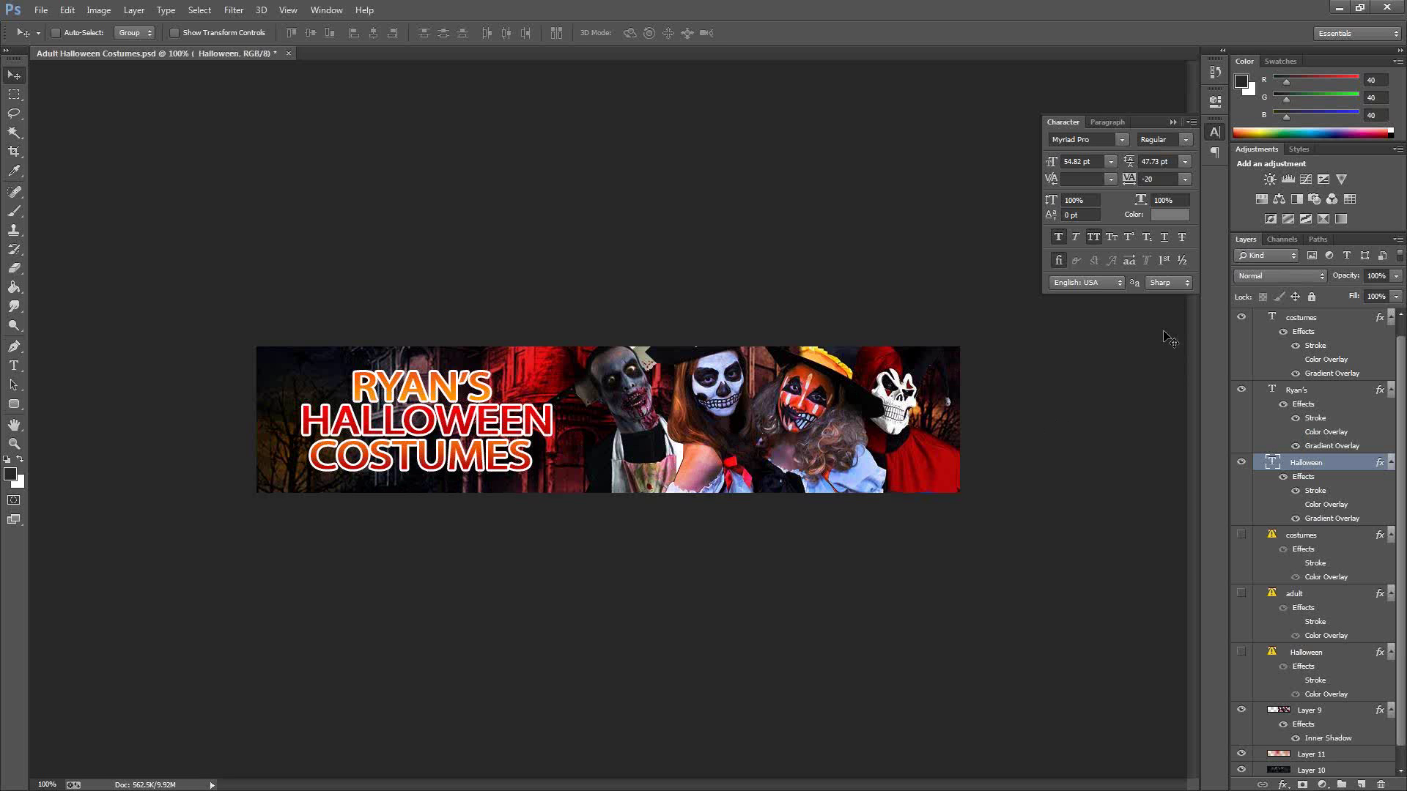
click(1307, 319)
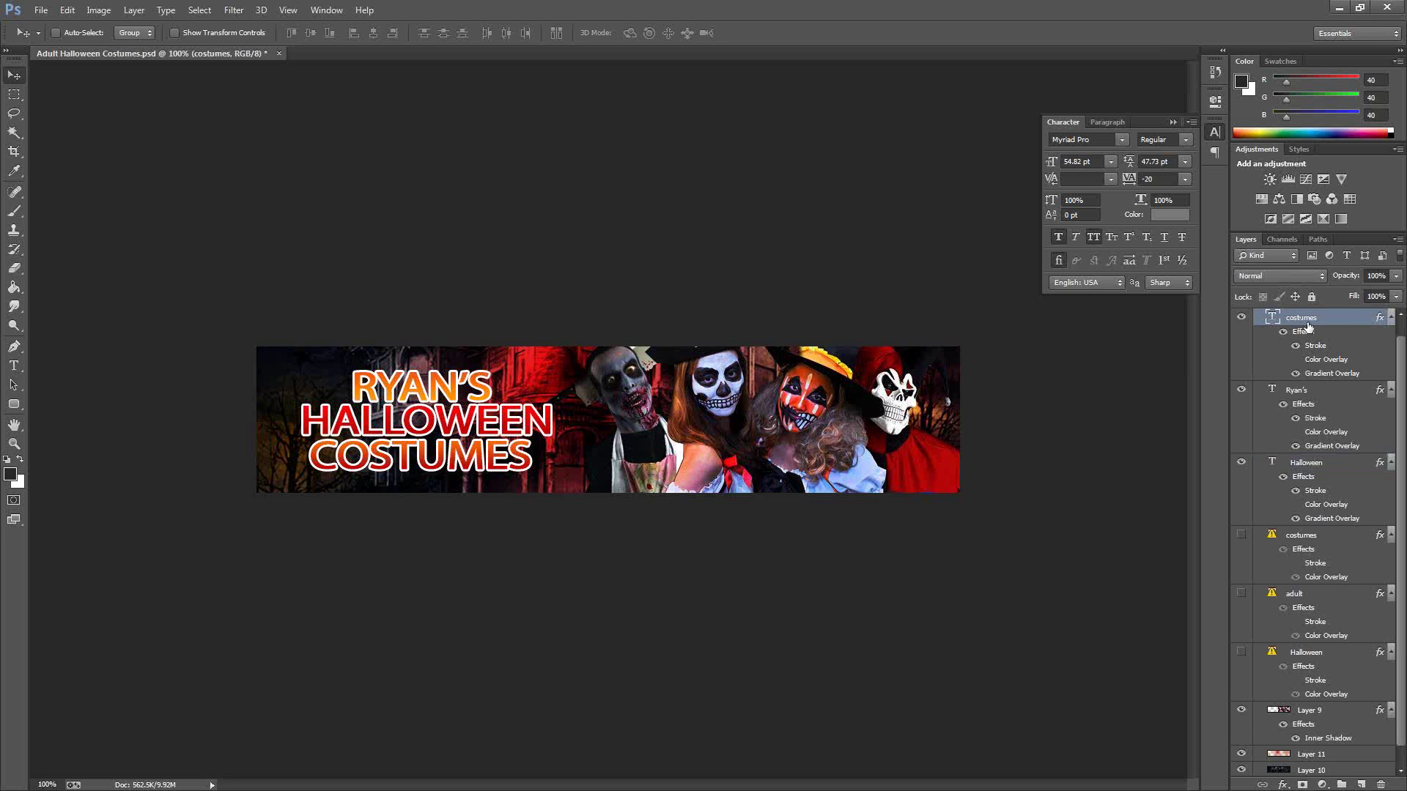
Select all three title text layers and drag the stacked title block to the banner's right side.
shift+click(1306, 464)
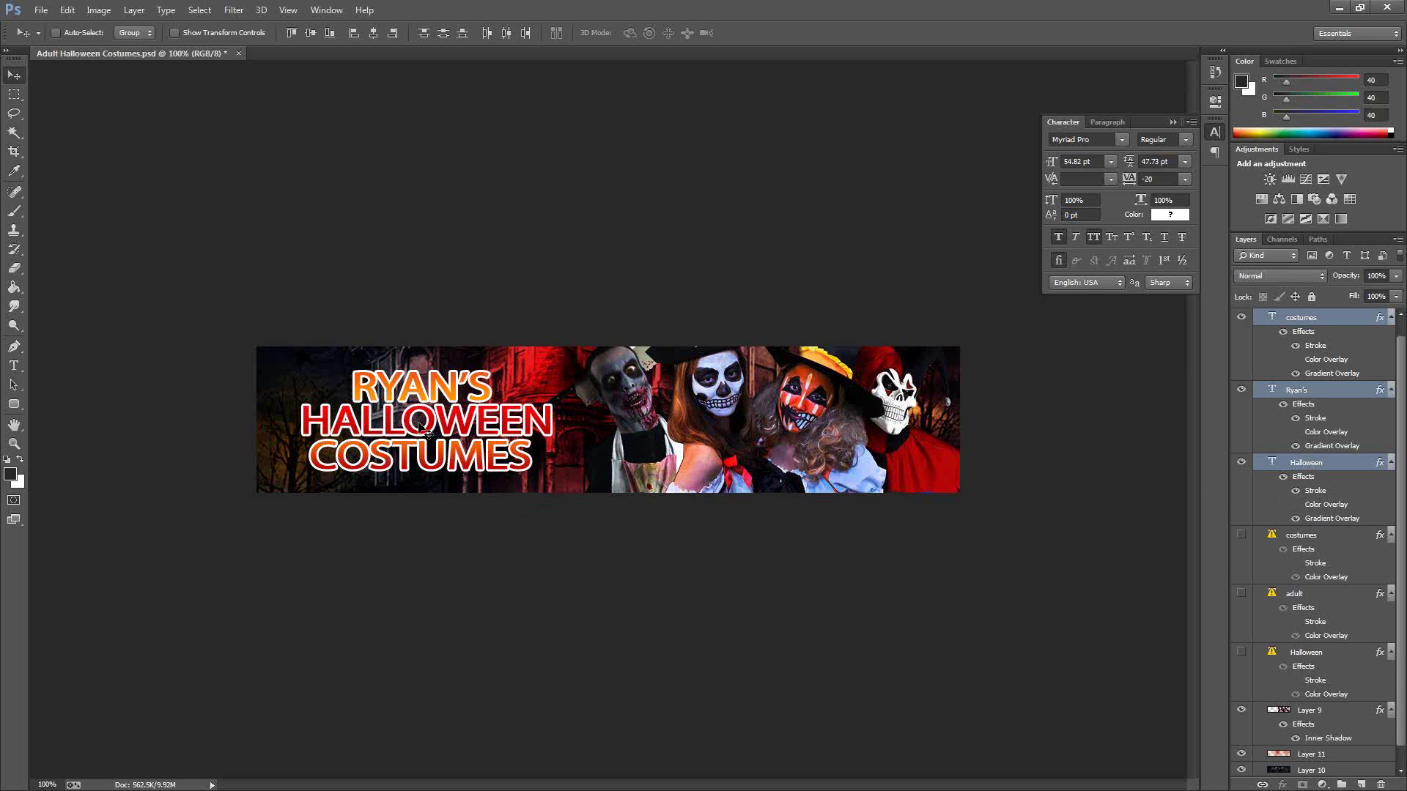
drag(421, 427, 812, 422)
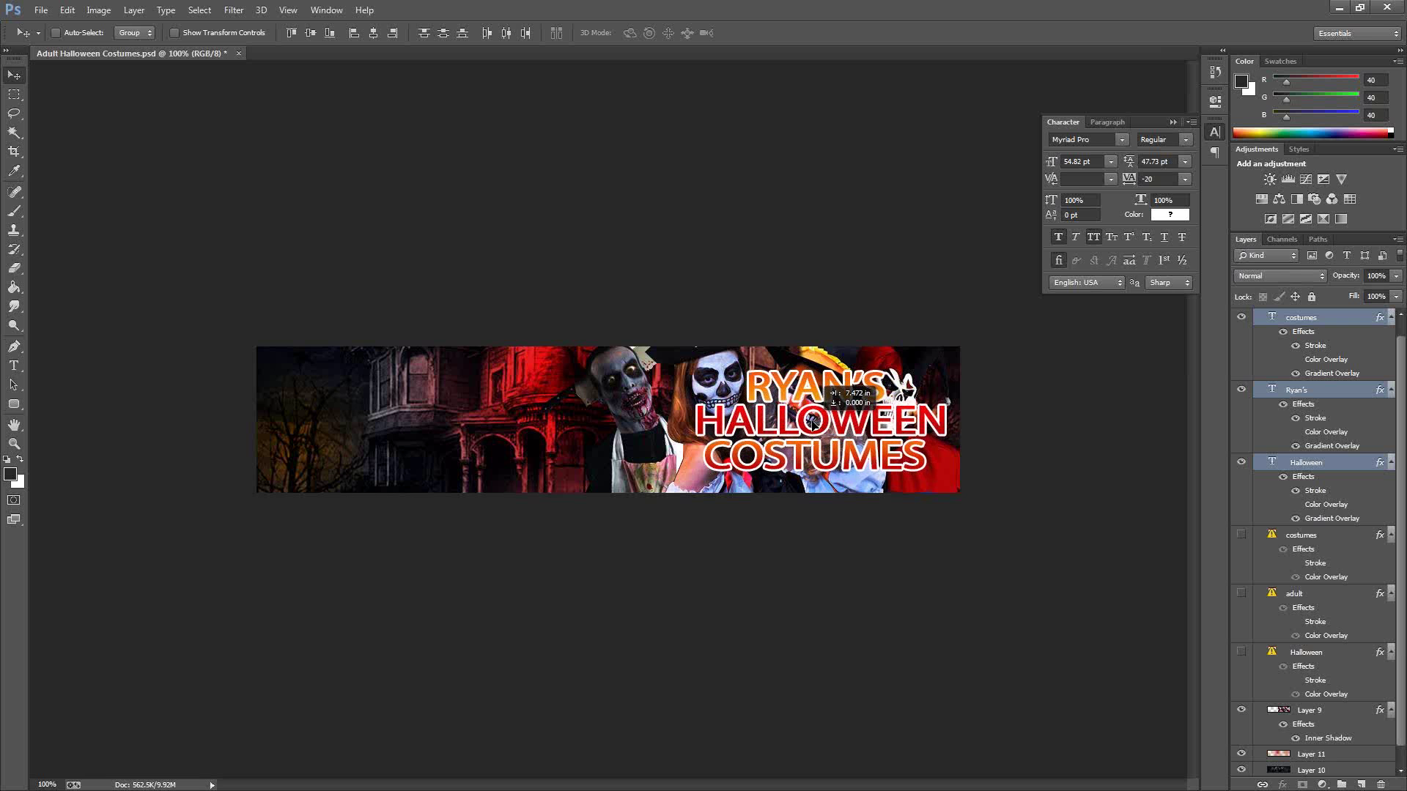
drag(812, 423, 810, 423)
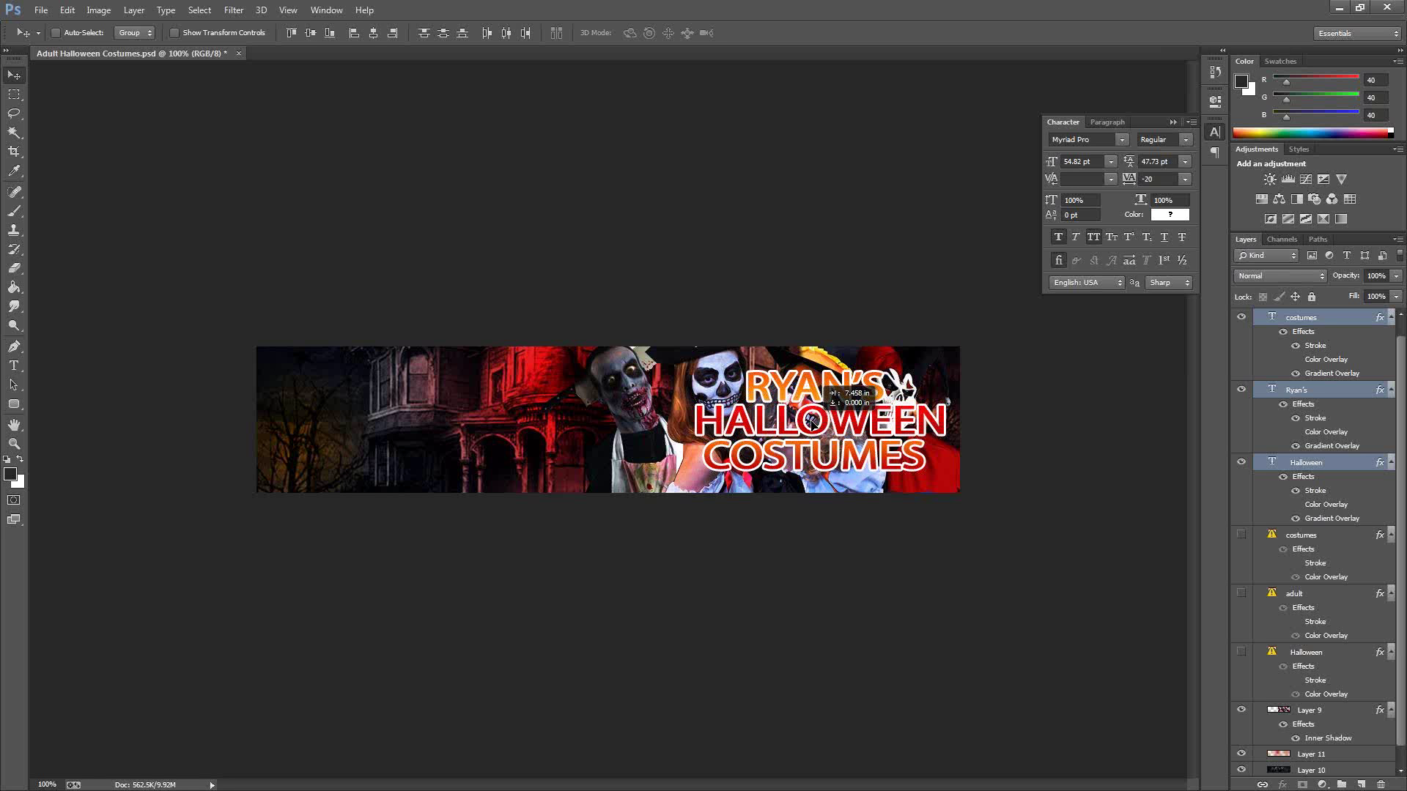
drag(812, 424, 812, 424)
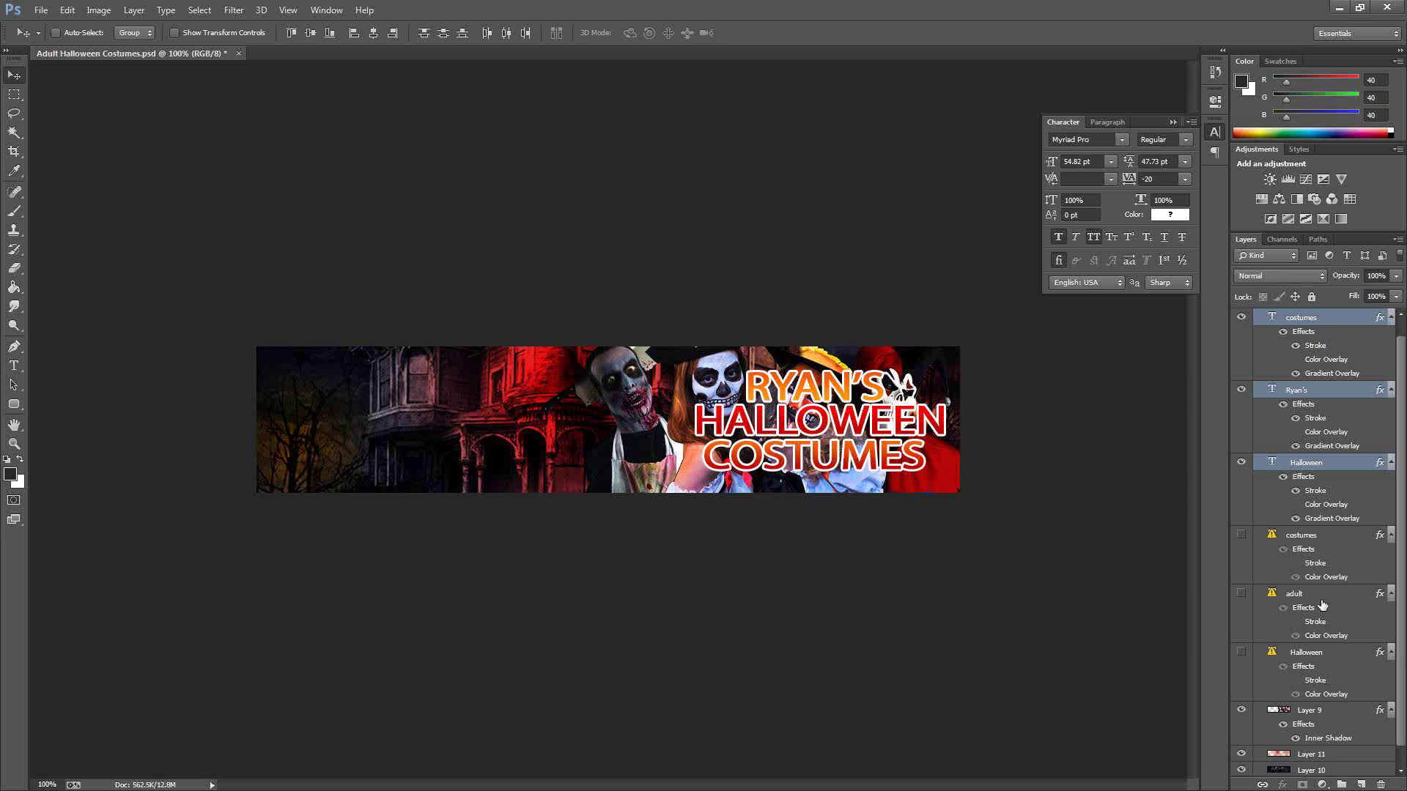
scroll(1399, 576, down, 1)
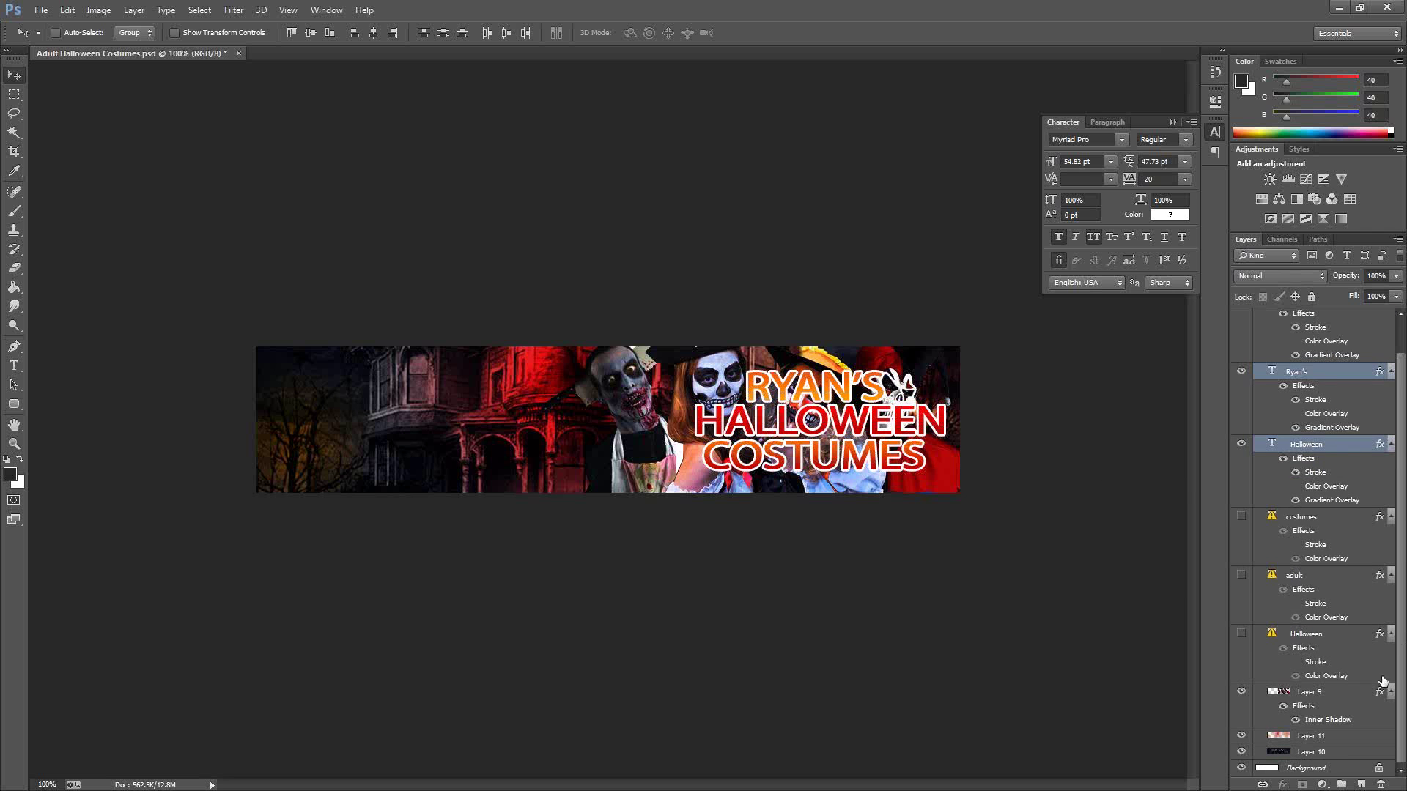
Select Layer 9 and slide the costume photo left, then back right behind the title.
click(1309, 706)
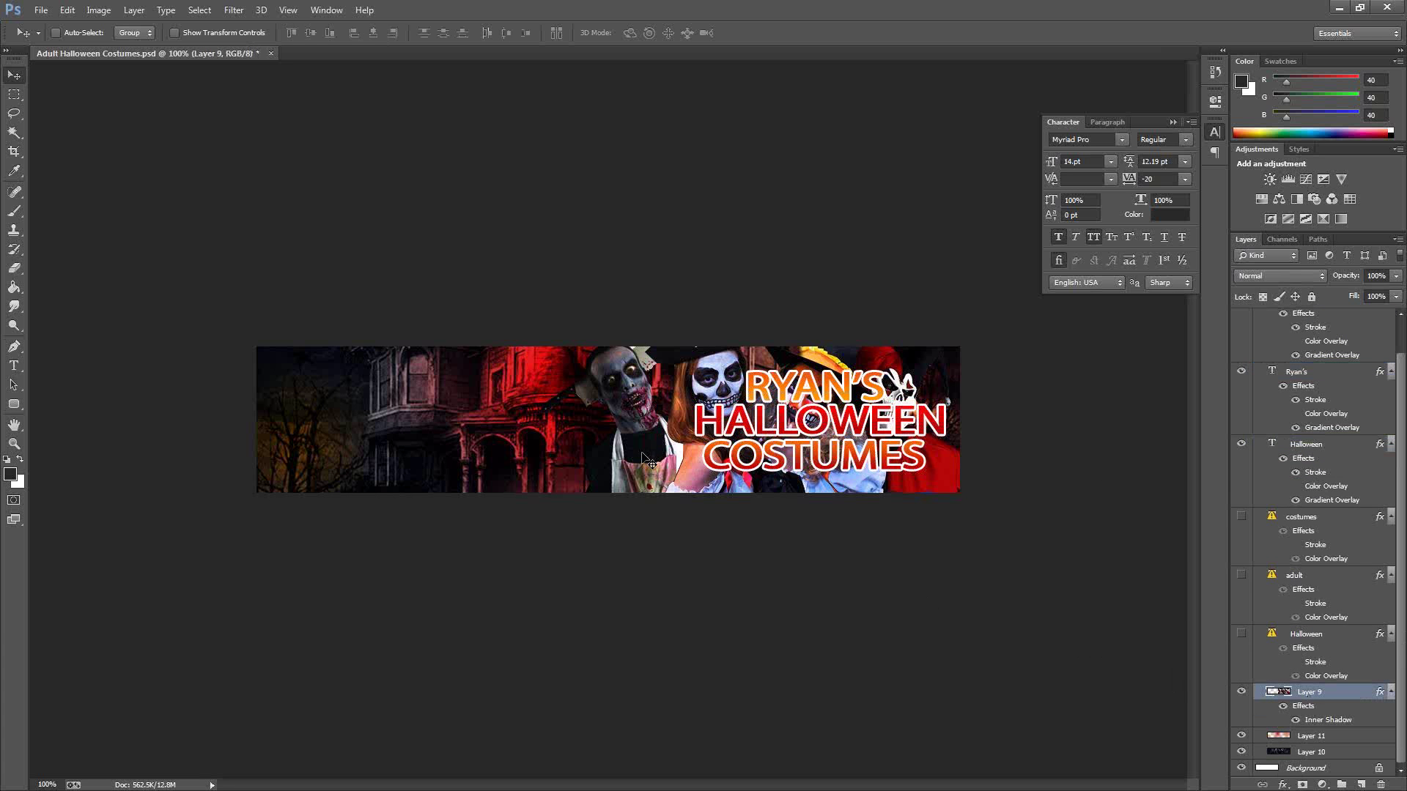
drag(642, 456, 317, 449)
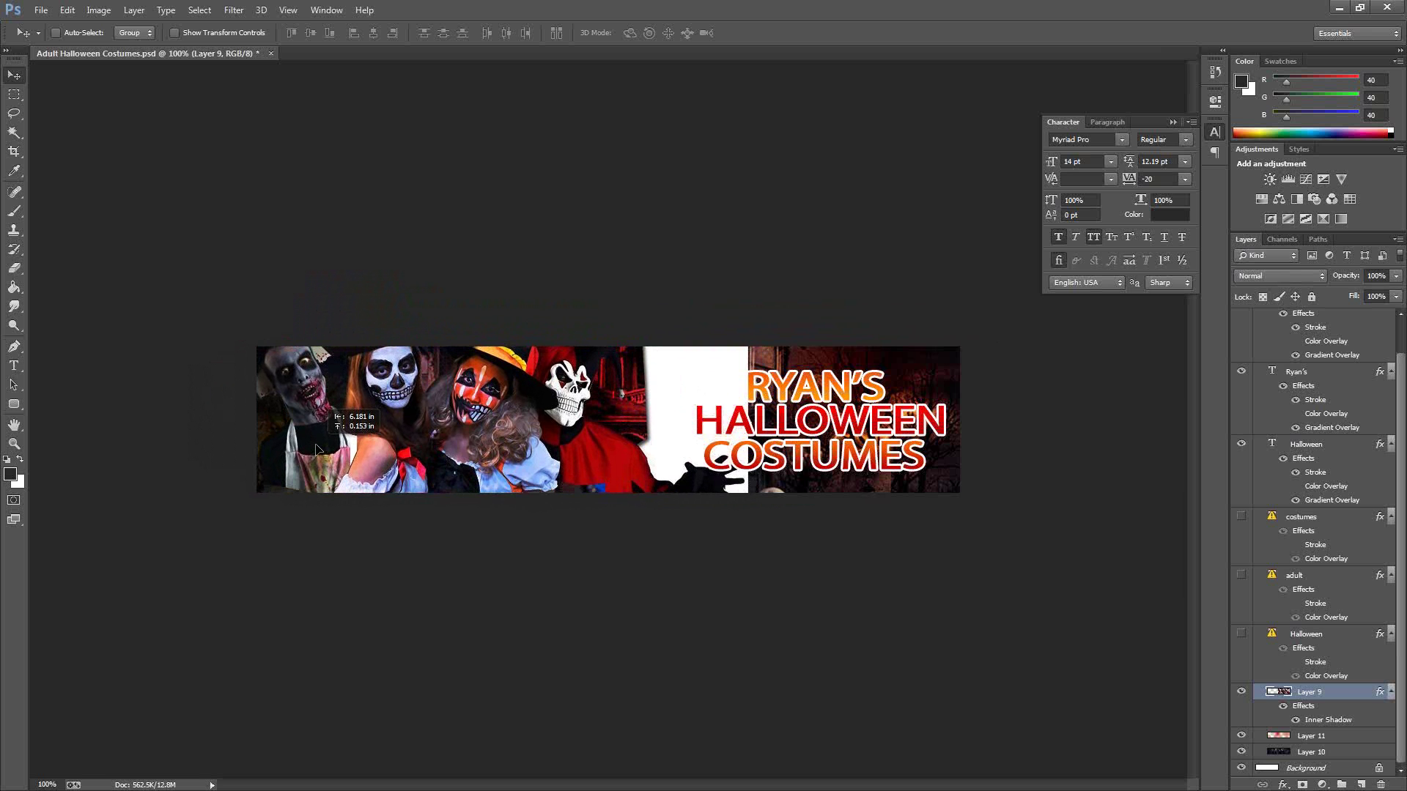
drag(318, 449, 658, 456)
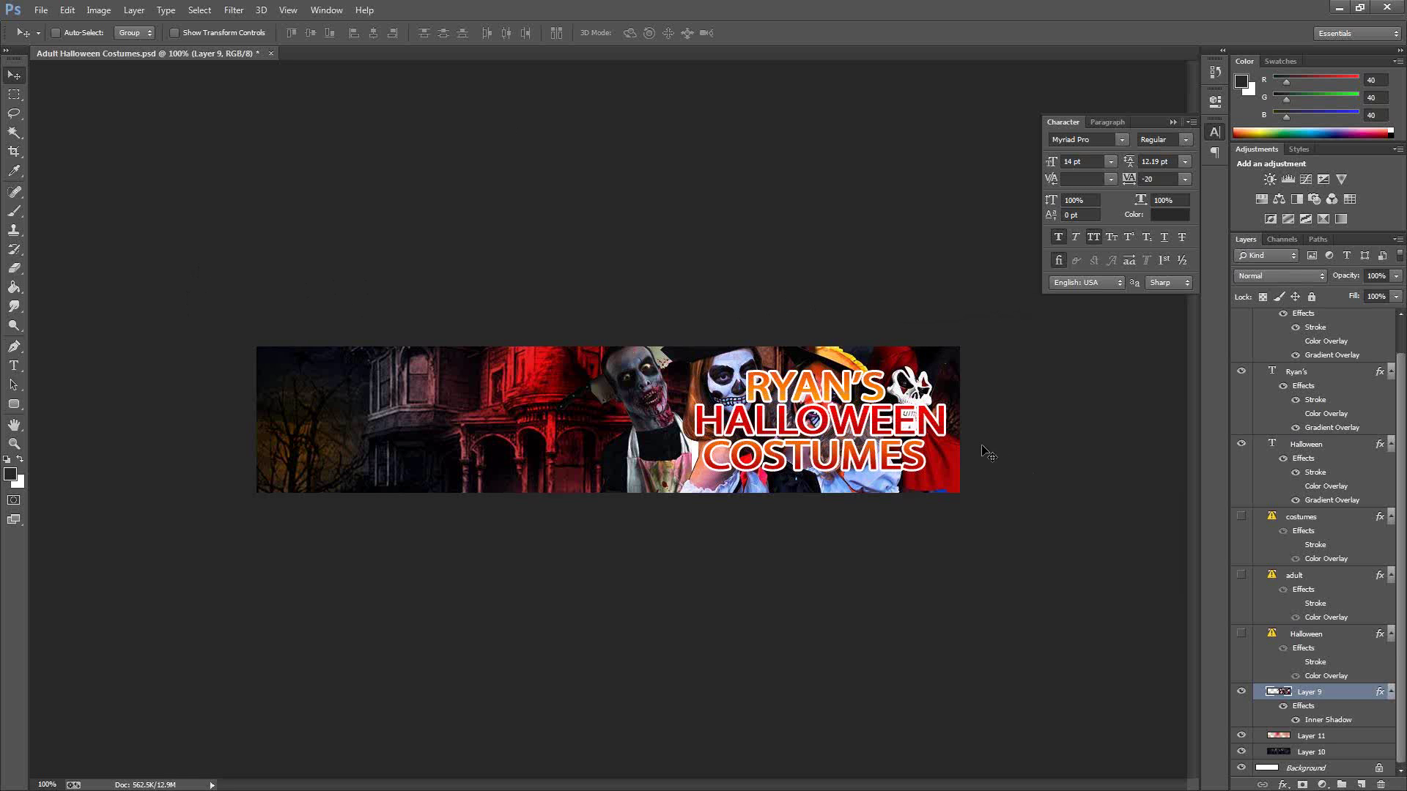
Step backward (Alt+Ctrl+Z) until the title is back on the left and the photo in place.
click(66, 10)
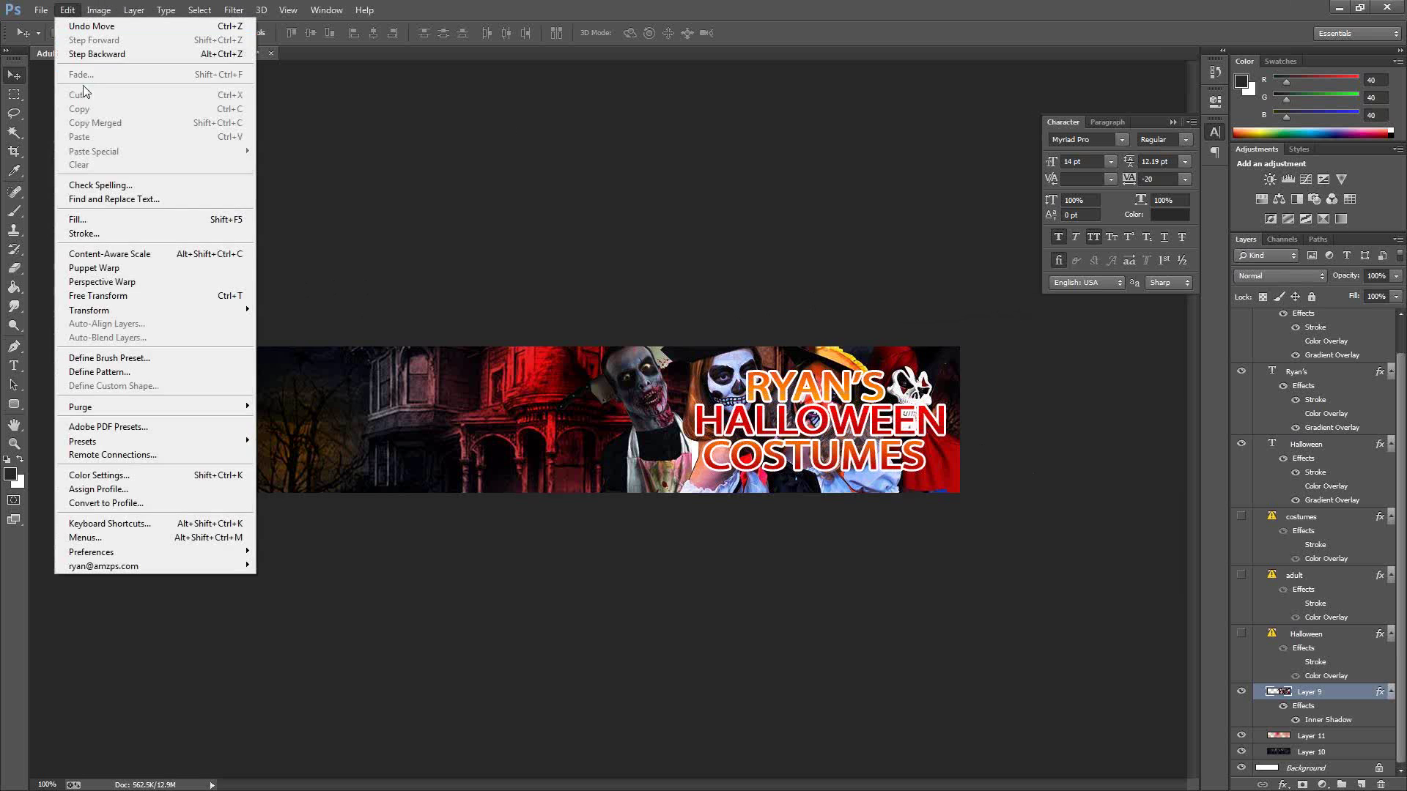
click(91, 55)
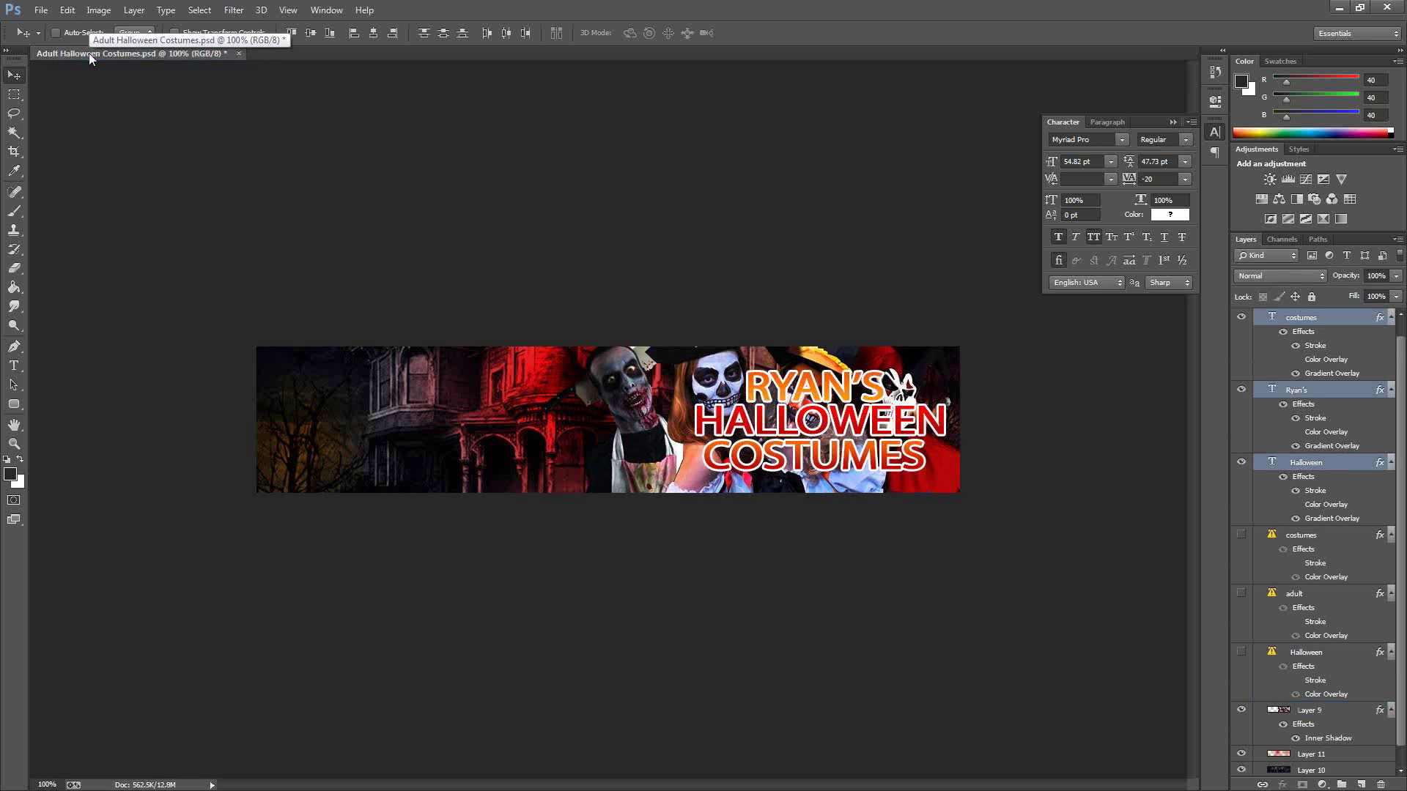
key(ctrl+alt+z)
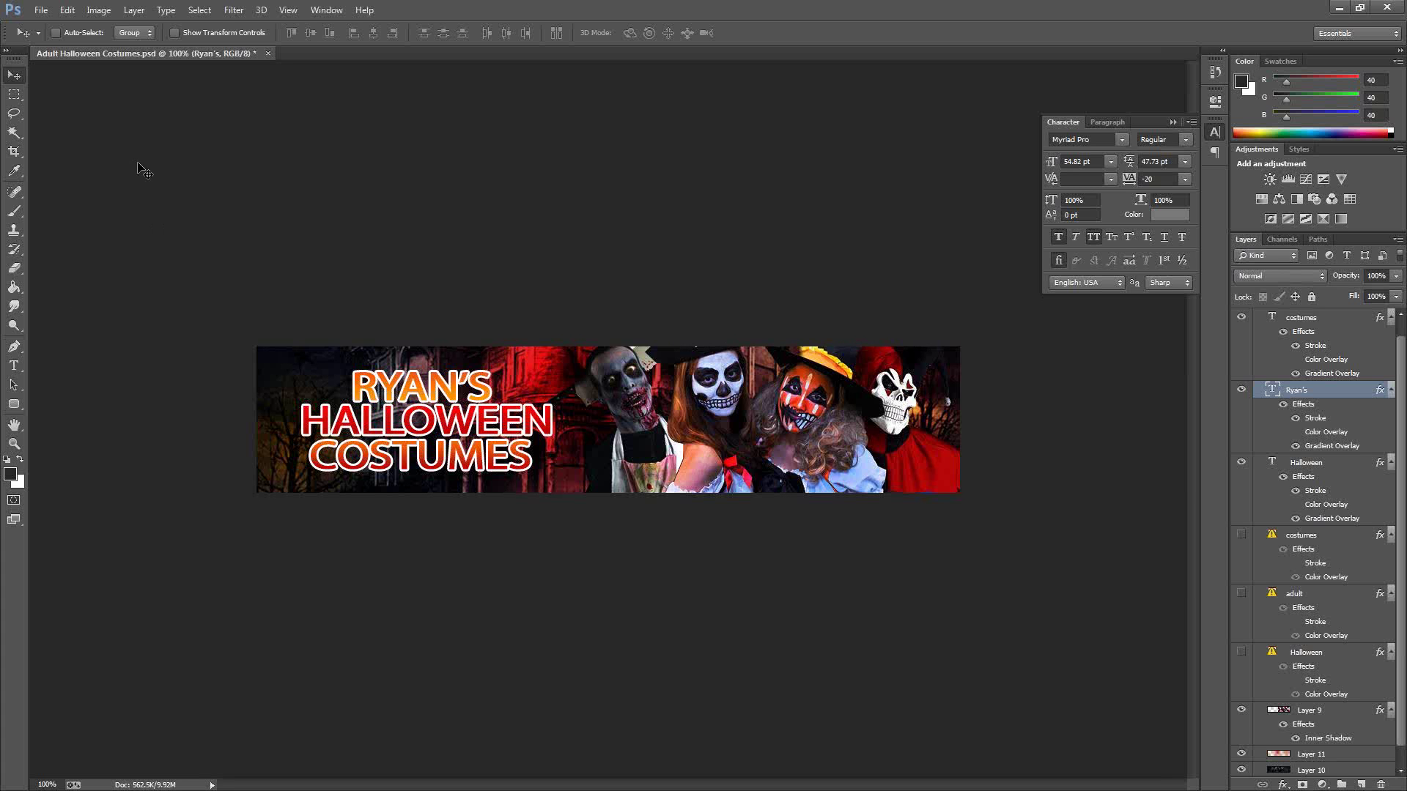
Open Save for Web for the 960×200 banner, pan the preview, and confirm JPEG quality 100.
click(41, 11)
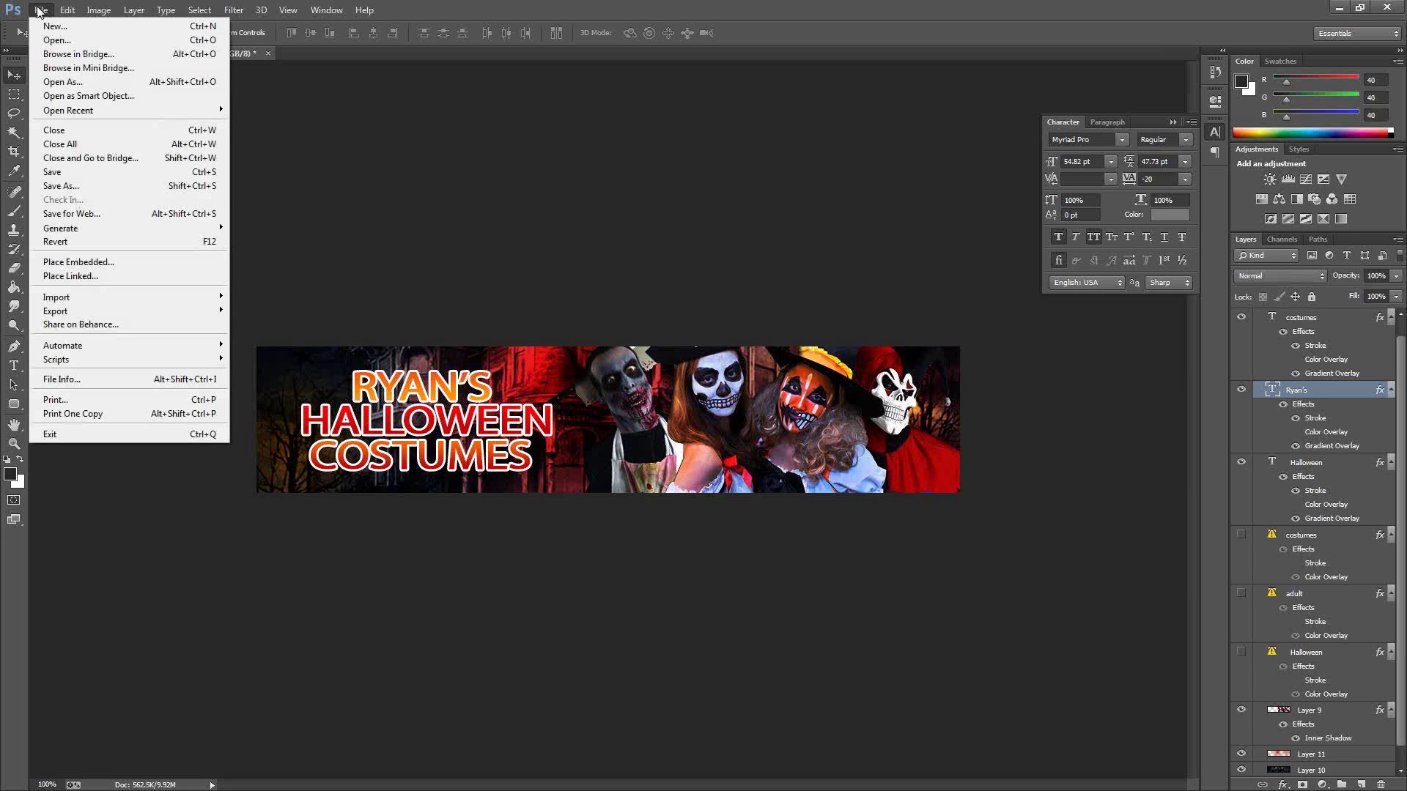
click(63, 214)
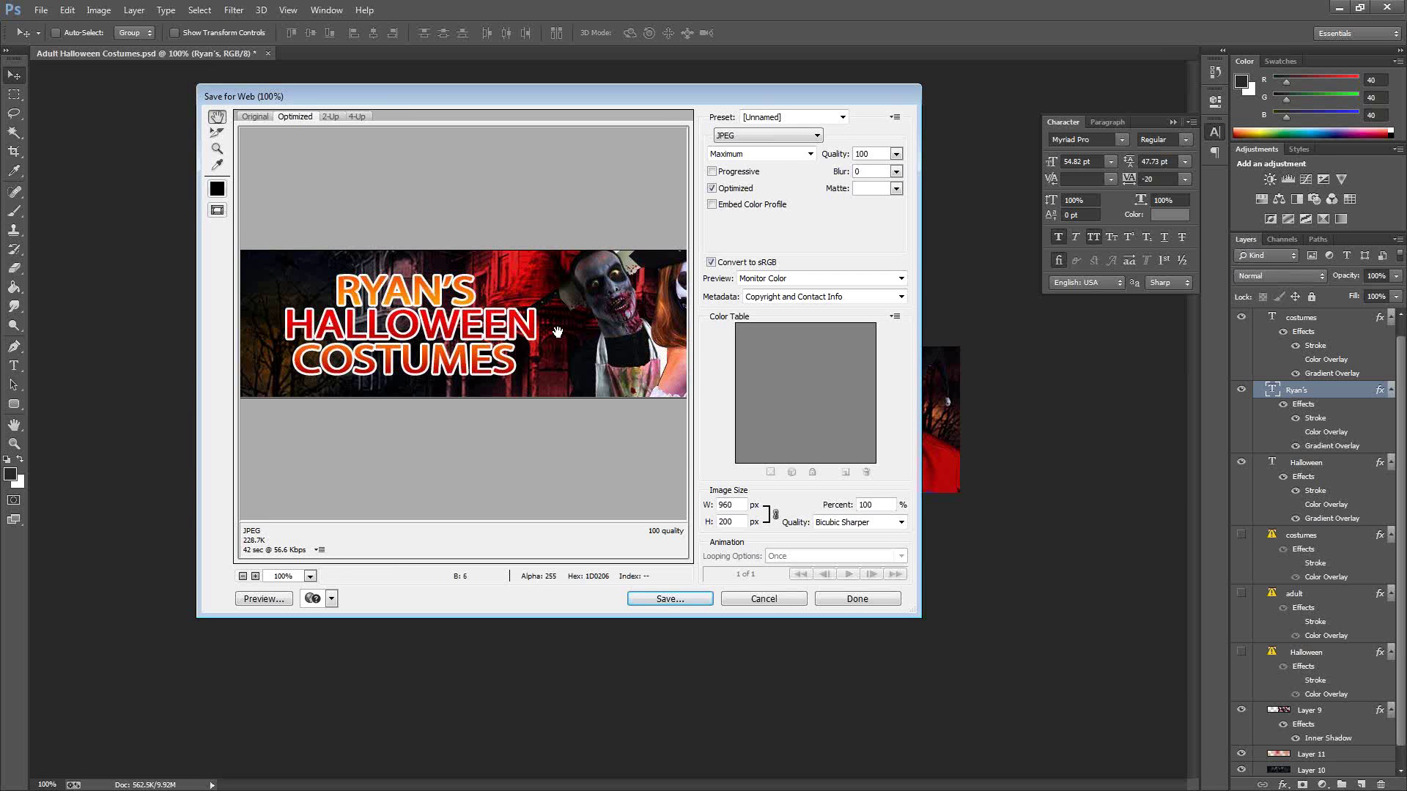
drag(589, 328, 531, 310)
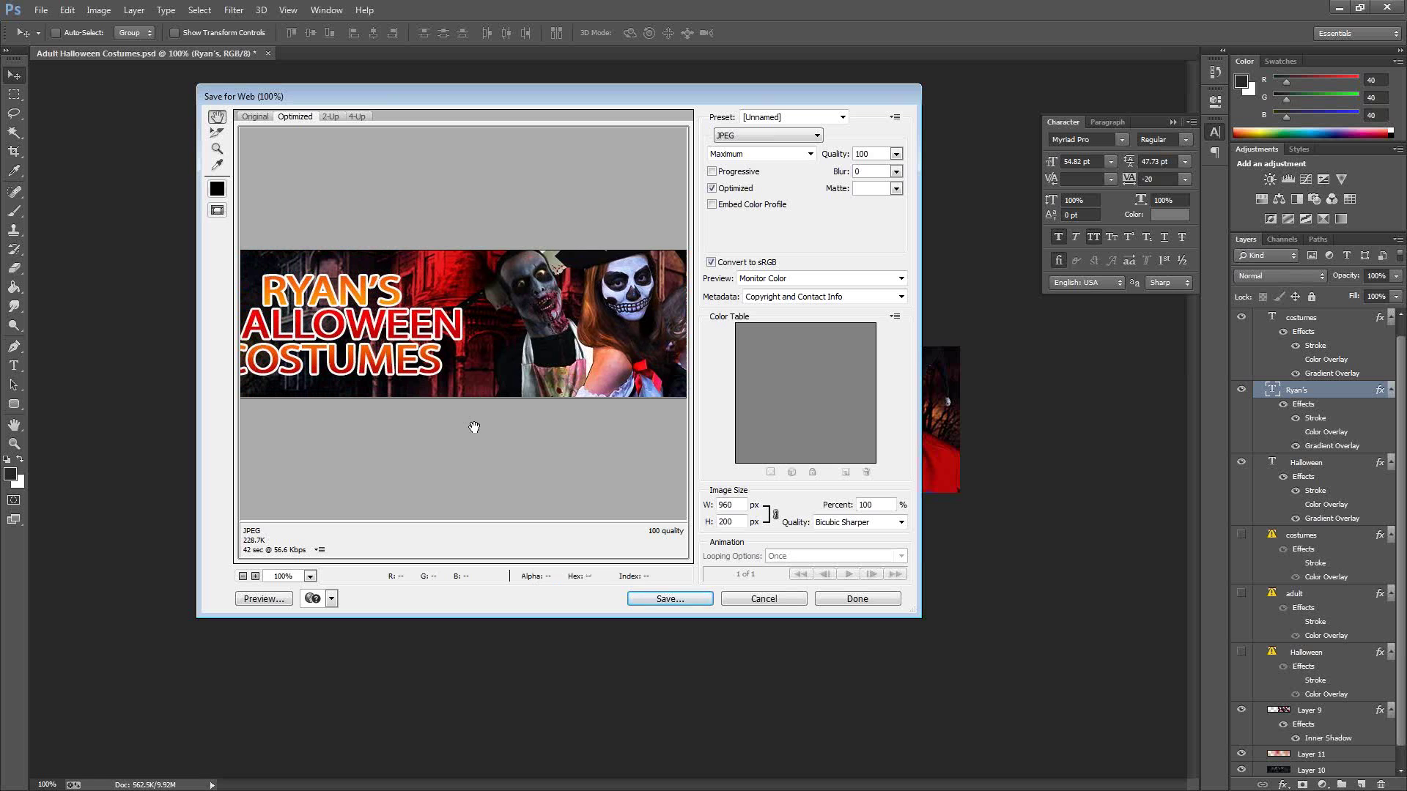
drag(411, 311, 483, 318)
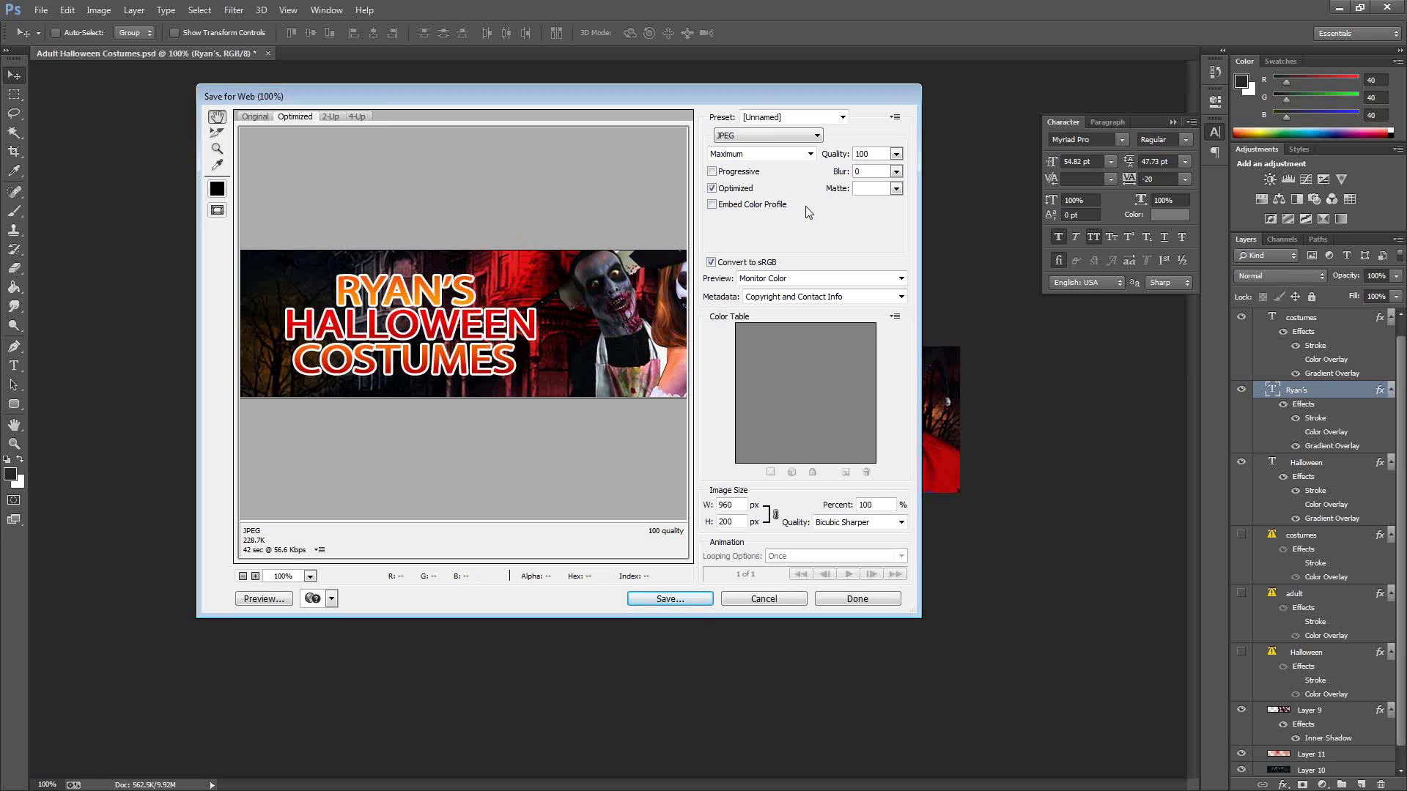
click(816, 138)
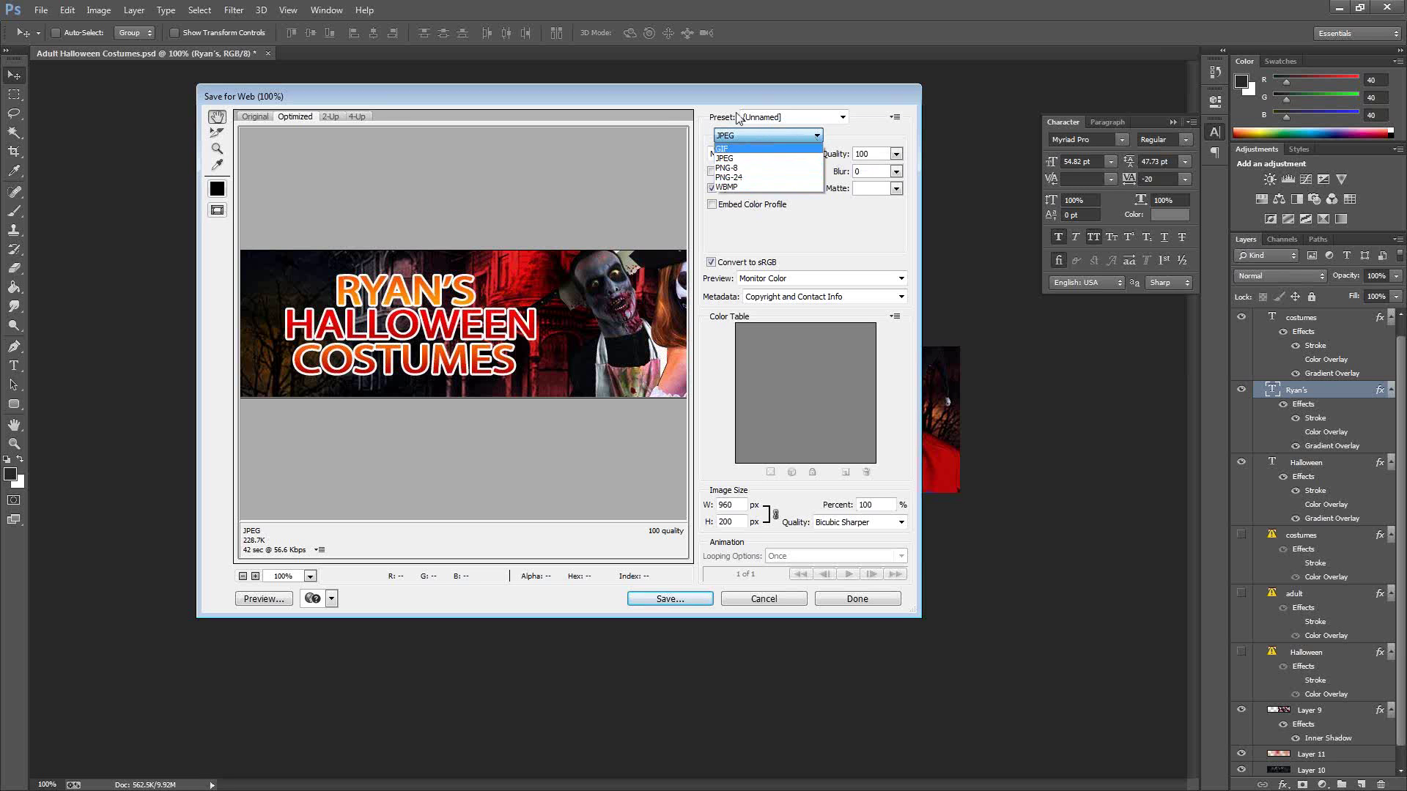
click(727, 159)
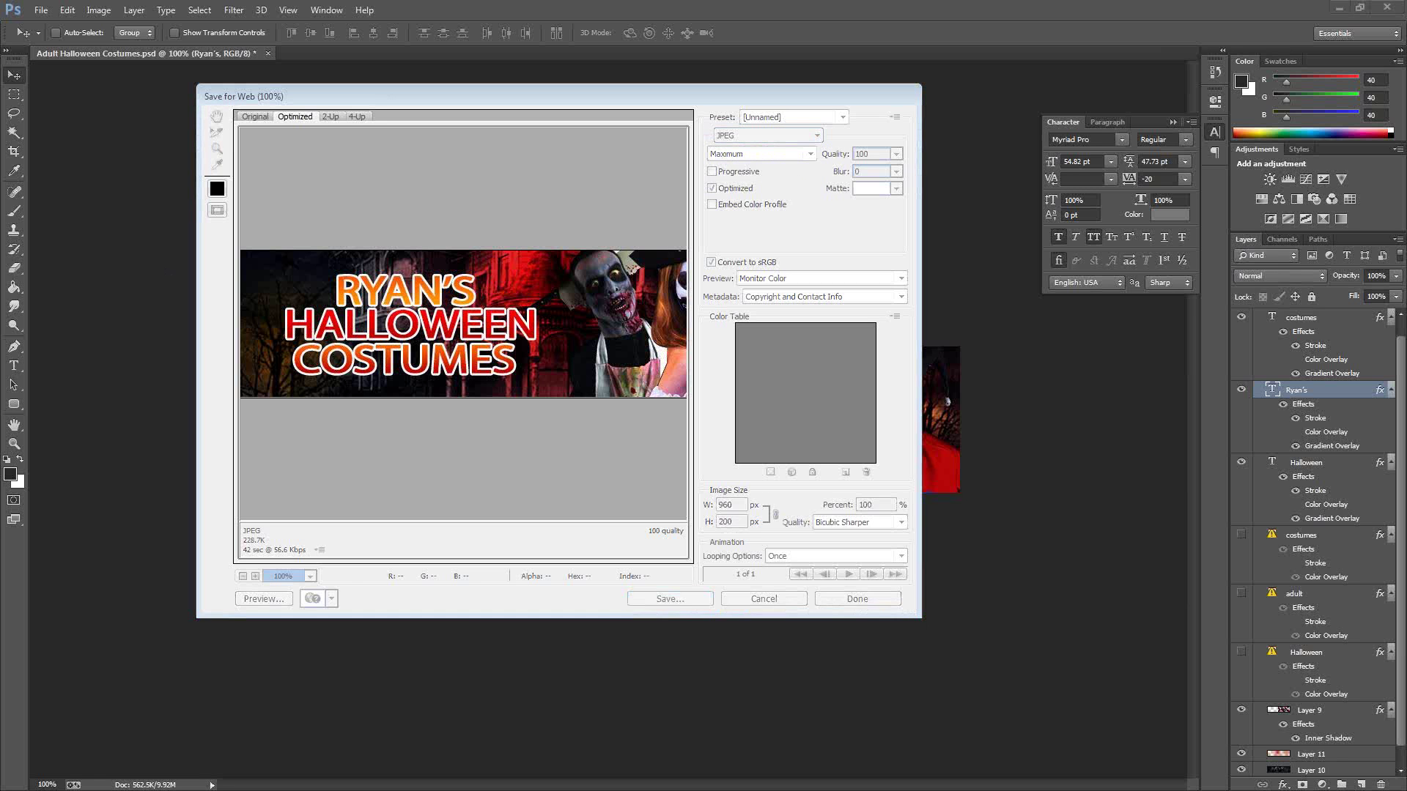
key(alt+Tab)
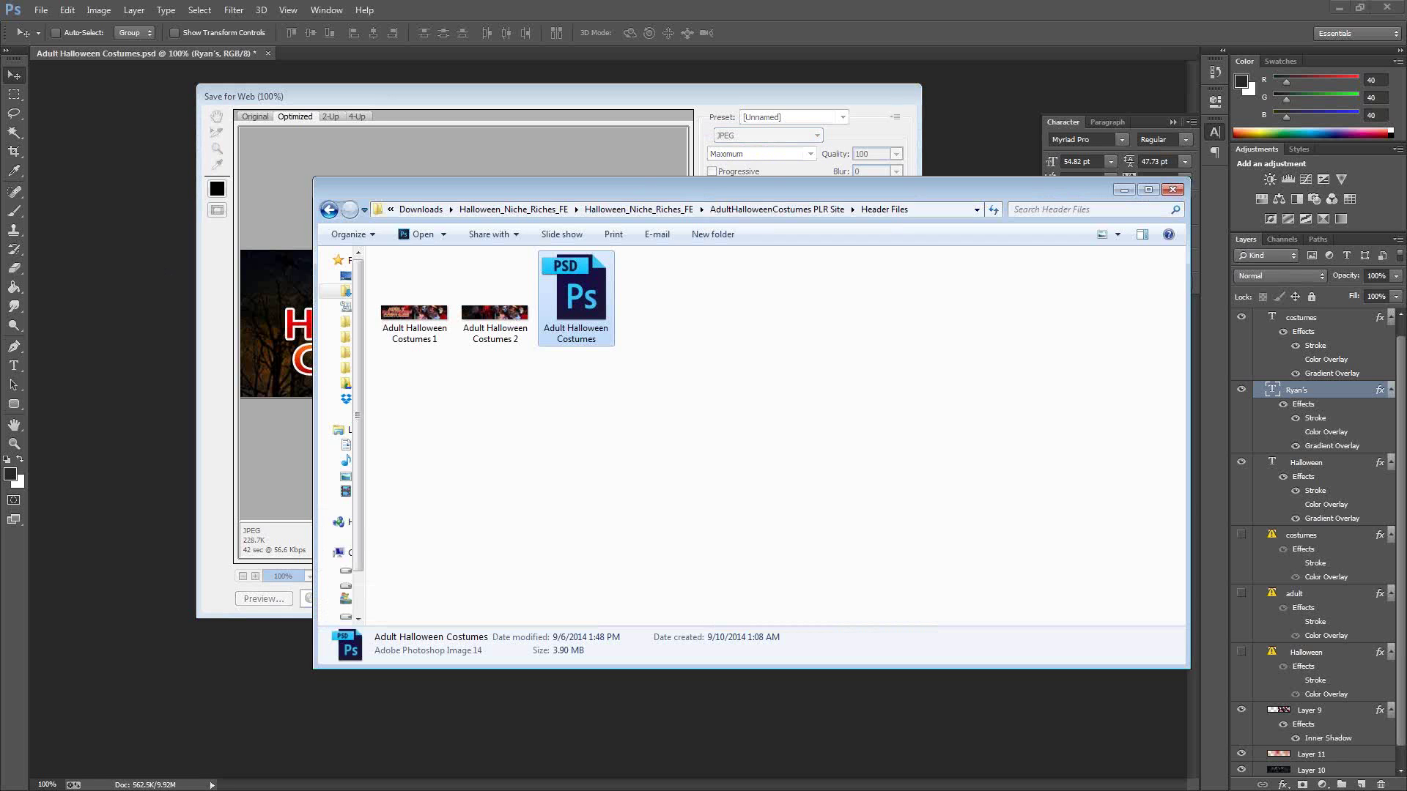
click(414, 333)
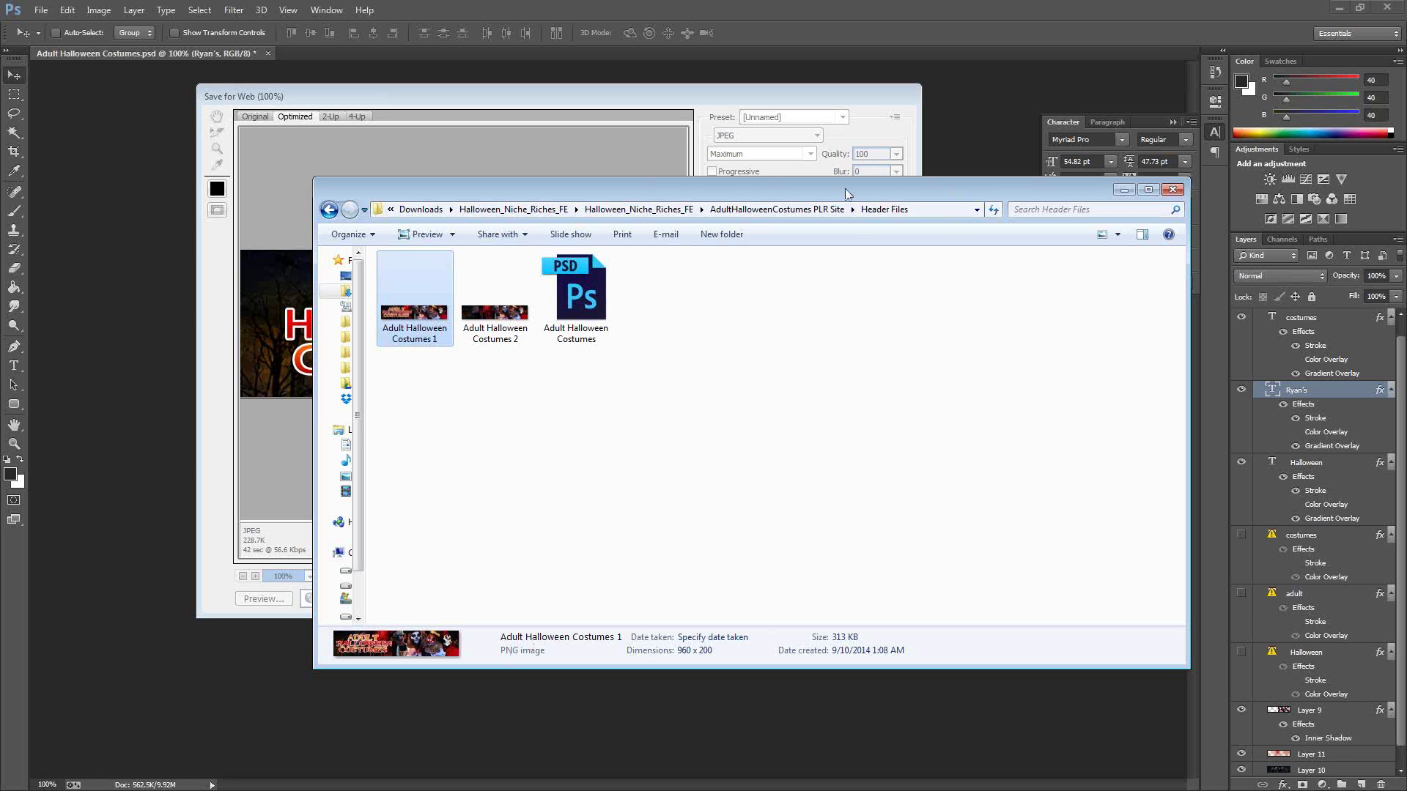
key(alt+F4)
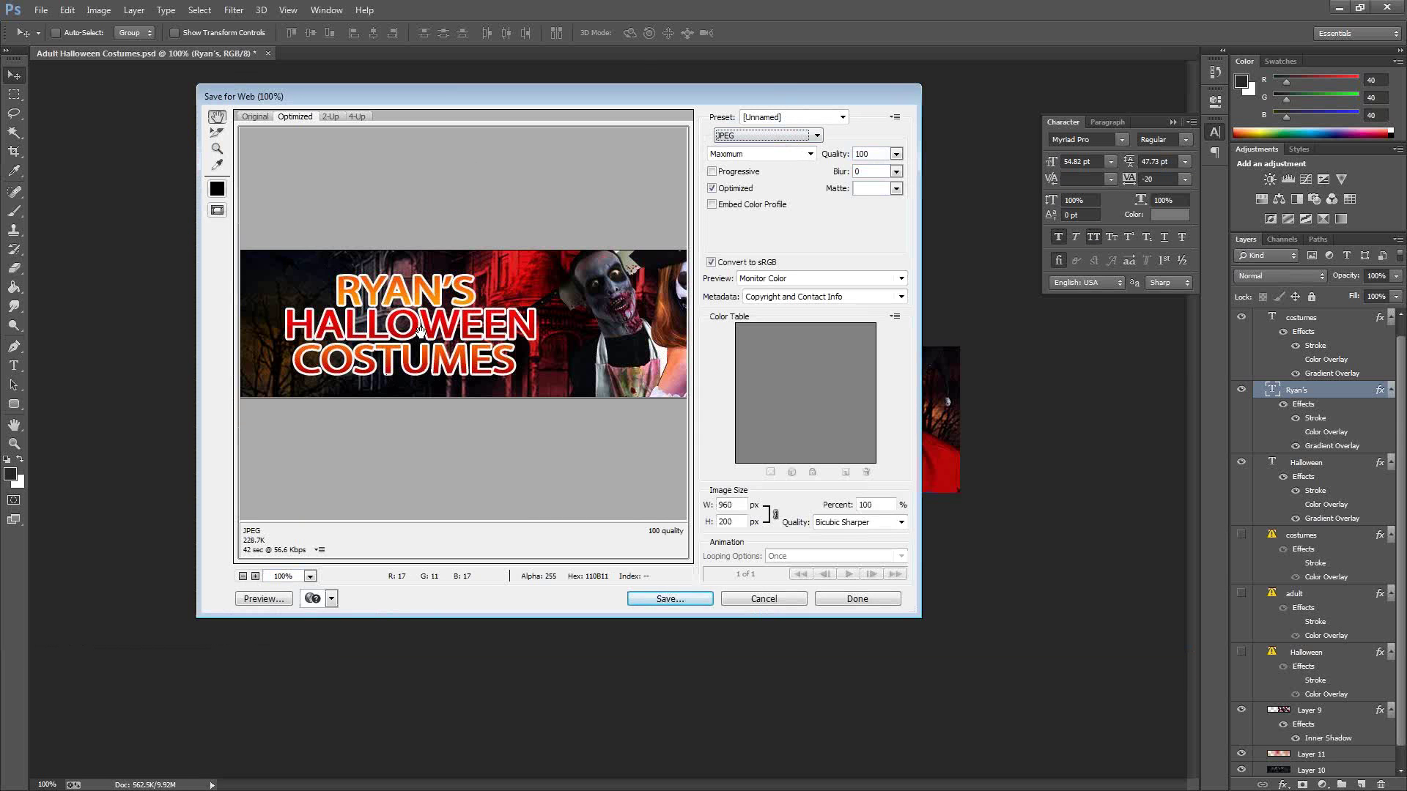
Change the web export format to PNG-24, check the preview, and start saving the optimized image.
click(778, 136)
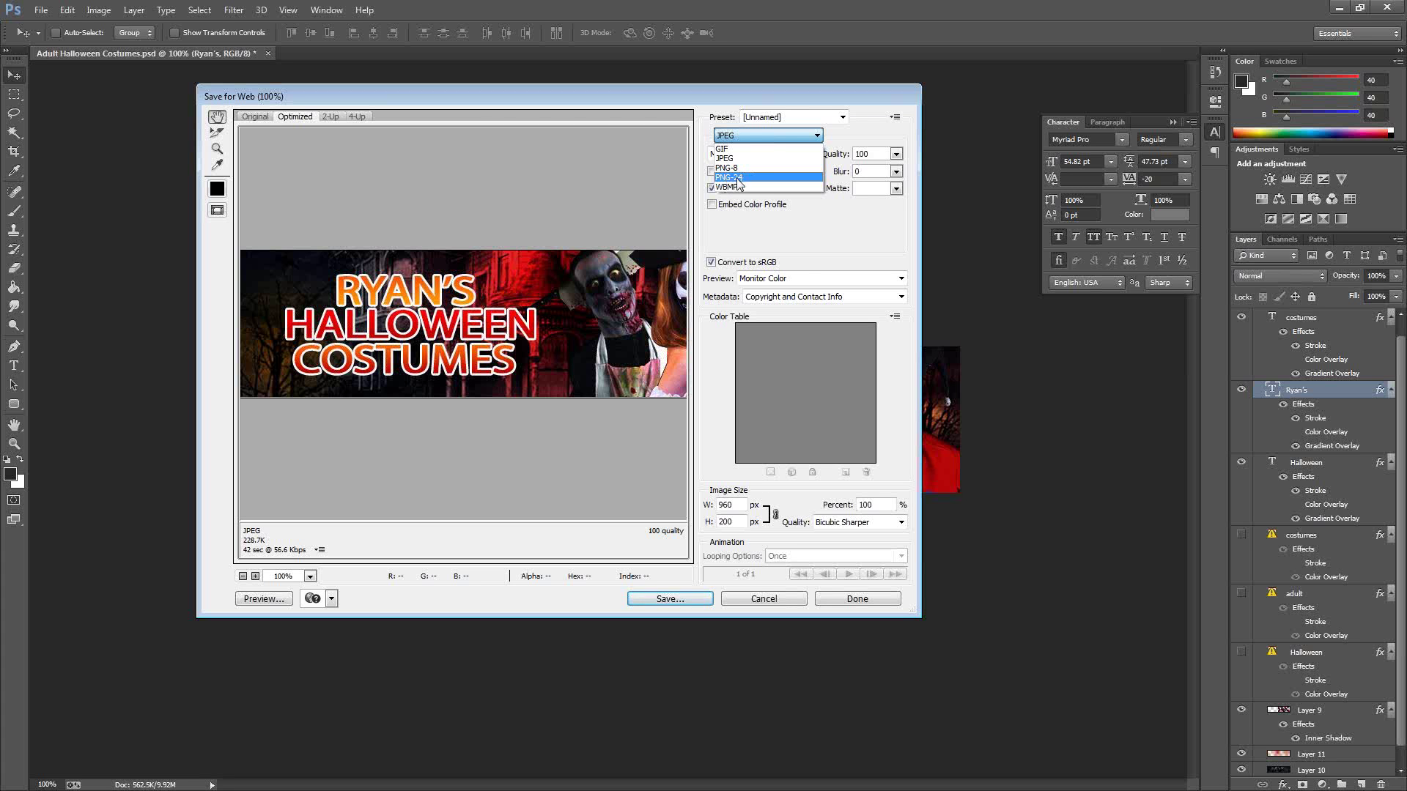
click(739, 178)
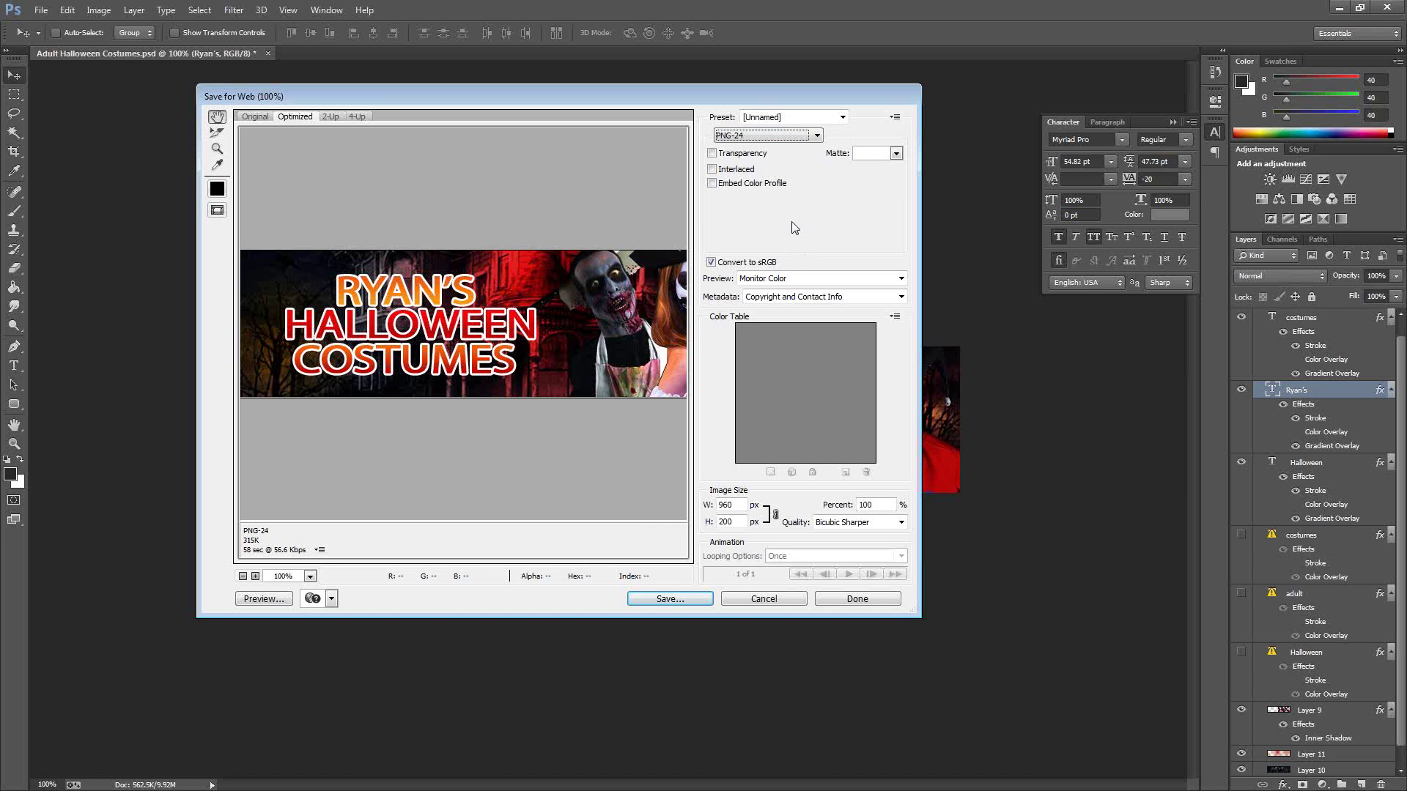
click(589, 354)
drag(589, 355, 458, 352)
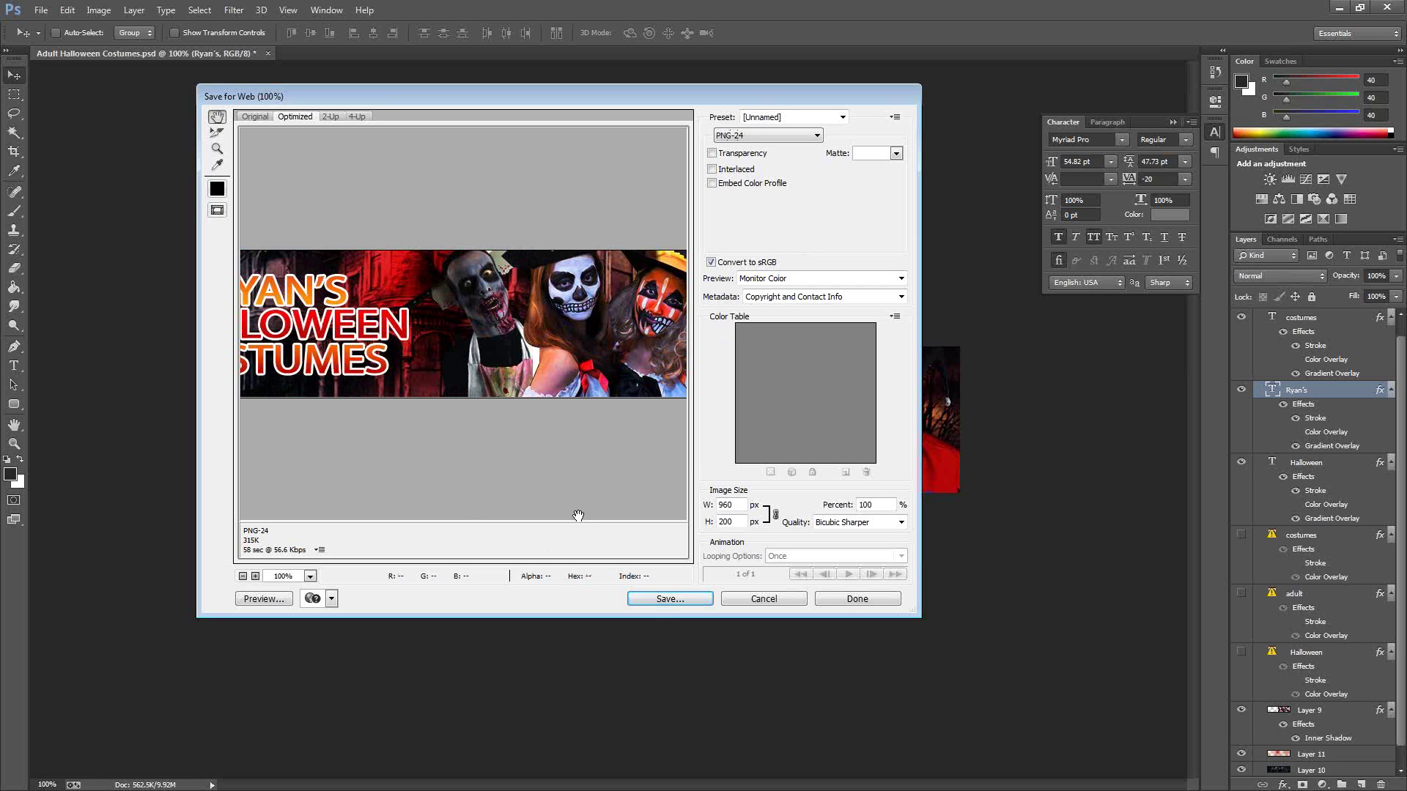
click(663, 602)
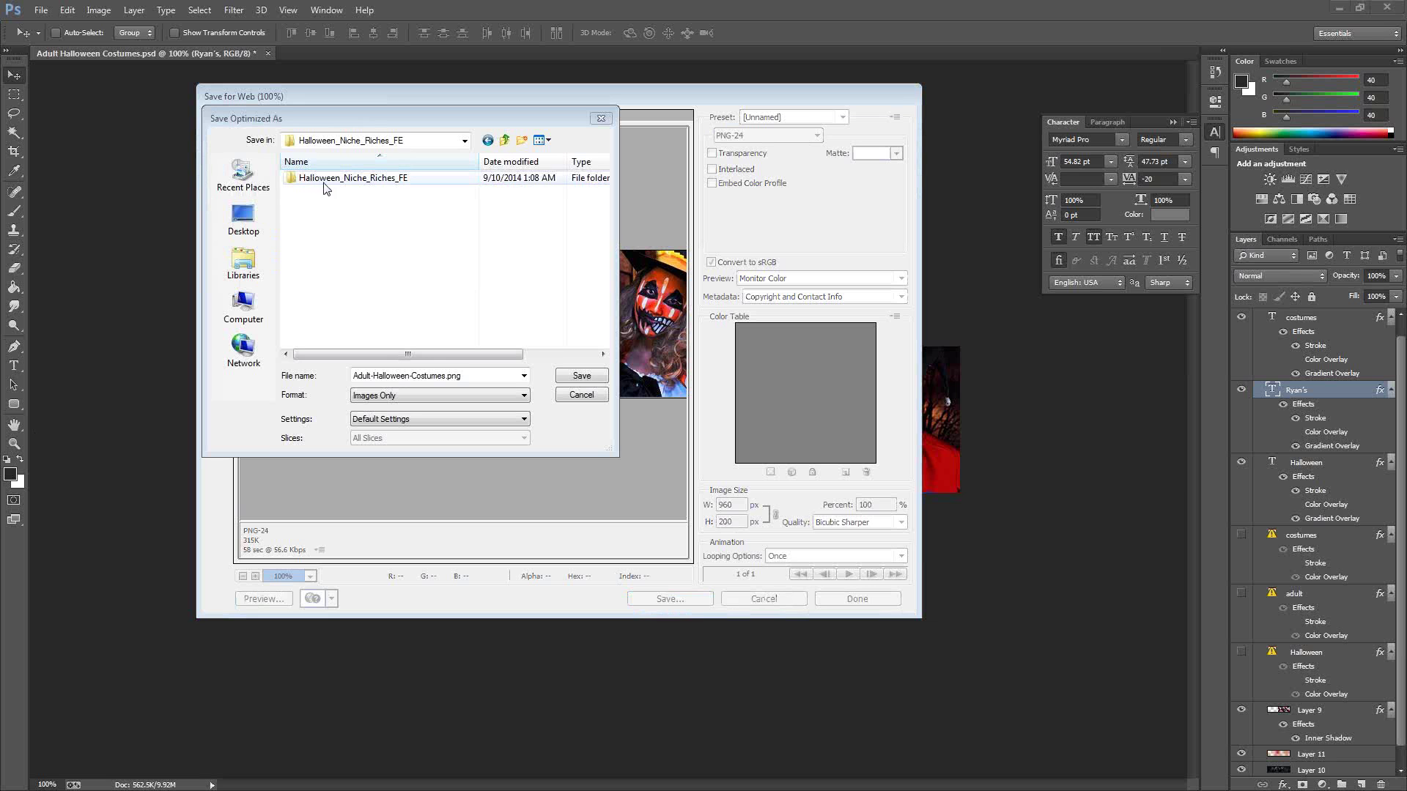
Save Adult-Halloween-Costumes-Ryan.png into AdultHalloweenCostumes PLR Site > Header Files, then return to Firefox.
double_click(323, 179)
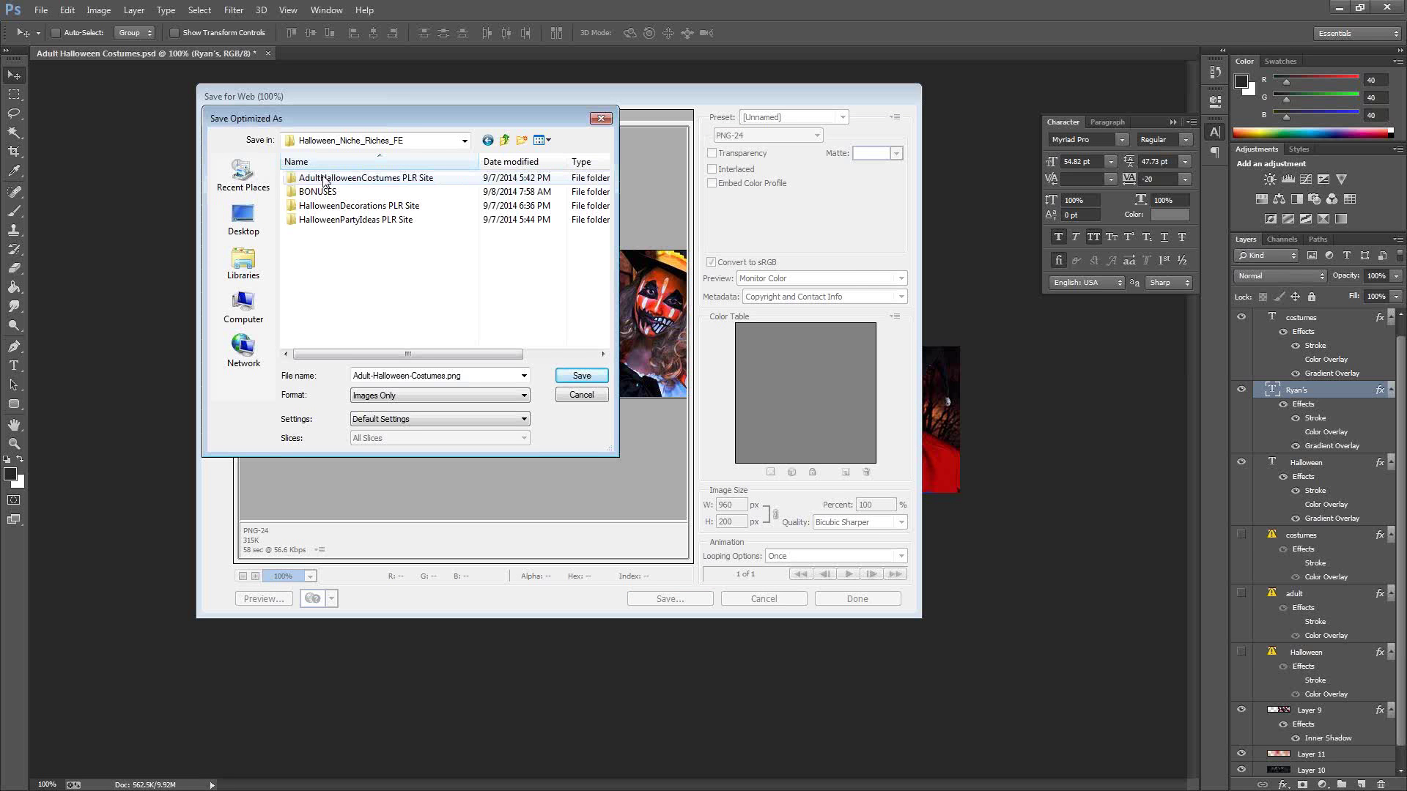
double_click(323, 179)
double_click(328, 192)
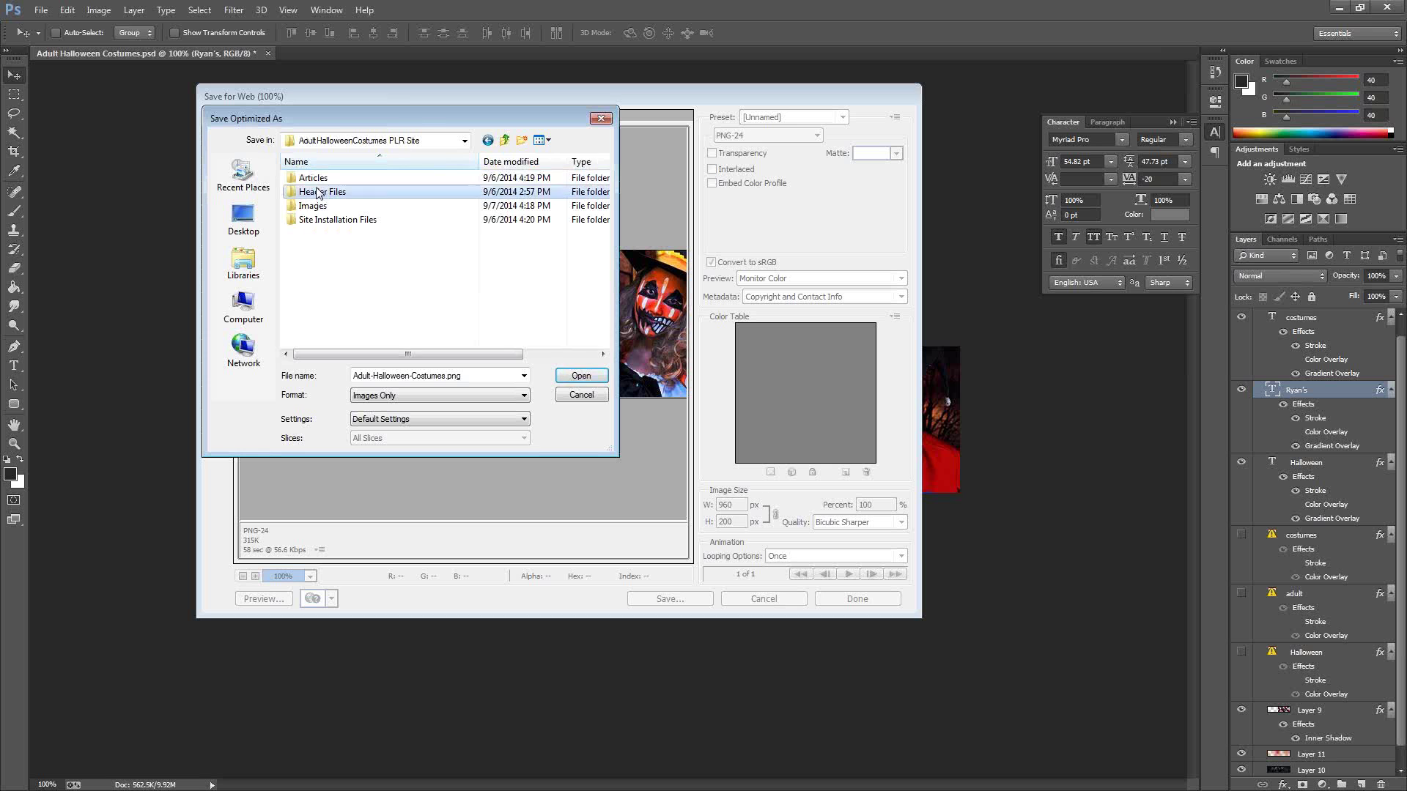
click(448, 375)
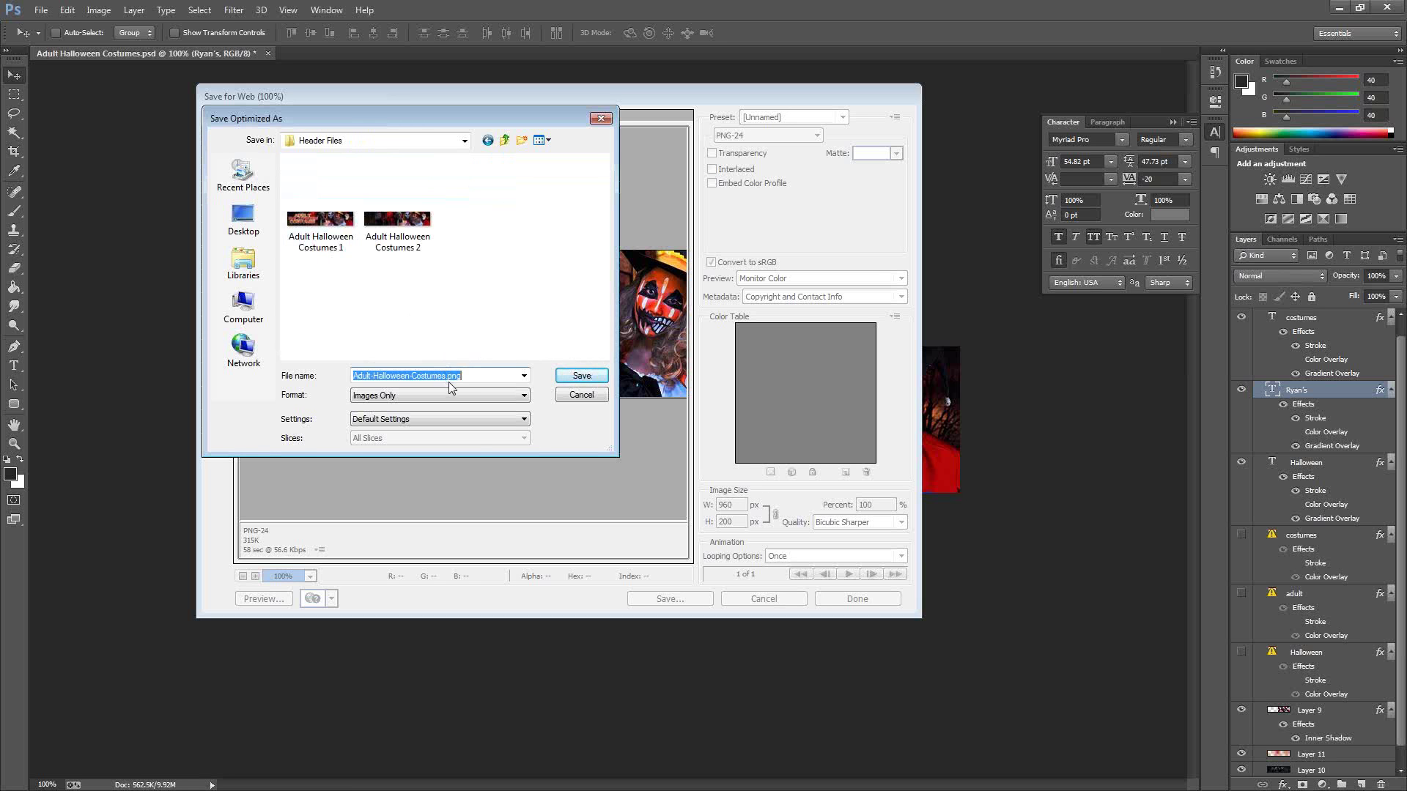
click(448, 376)
text(-Ryan)
click(579, 376)
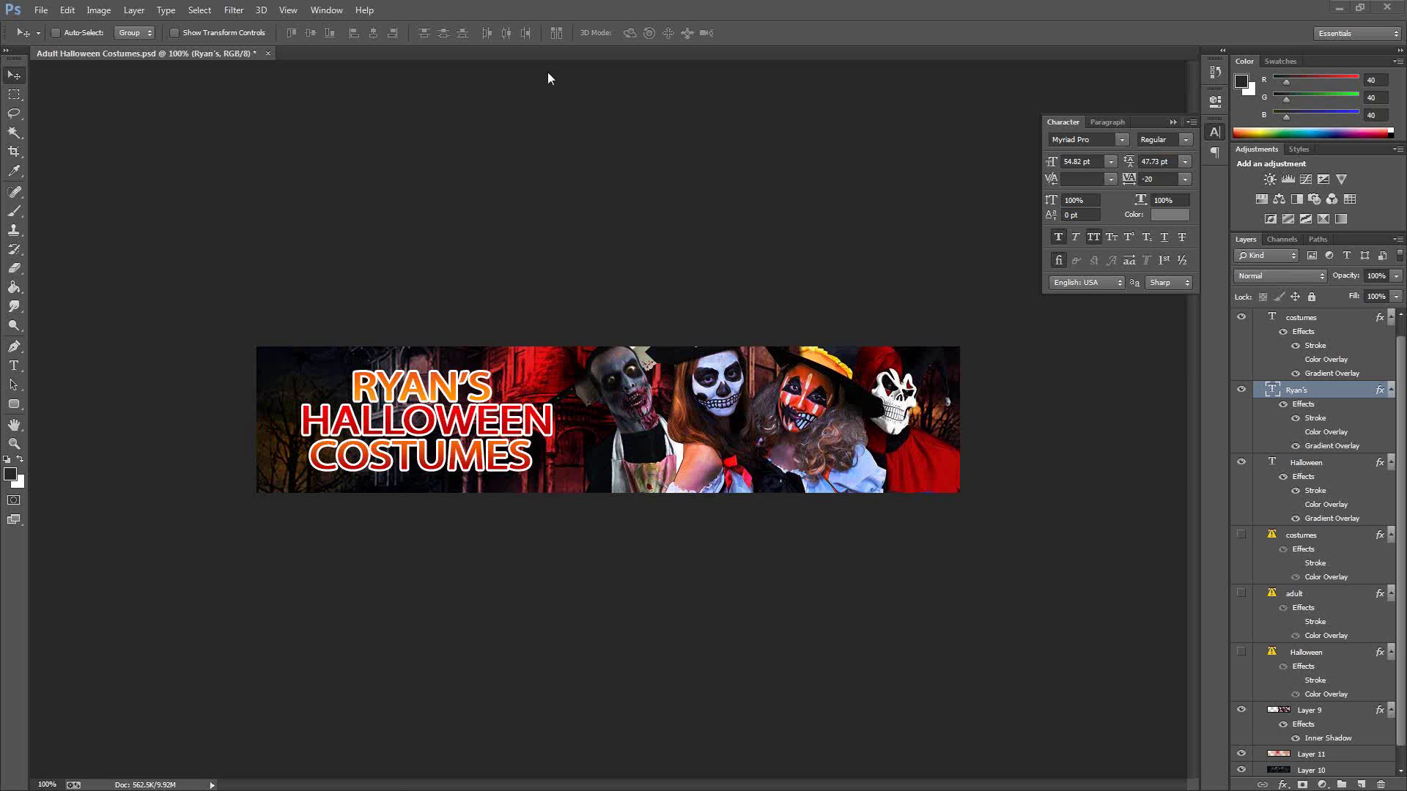
click(1341, 8)
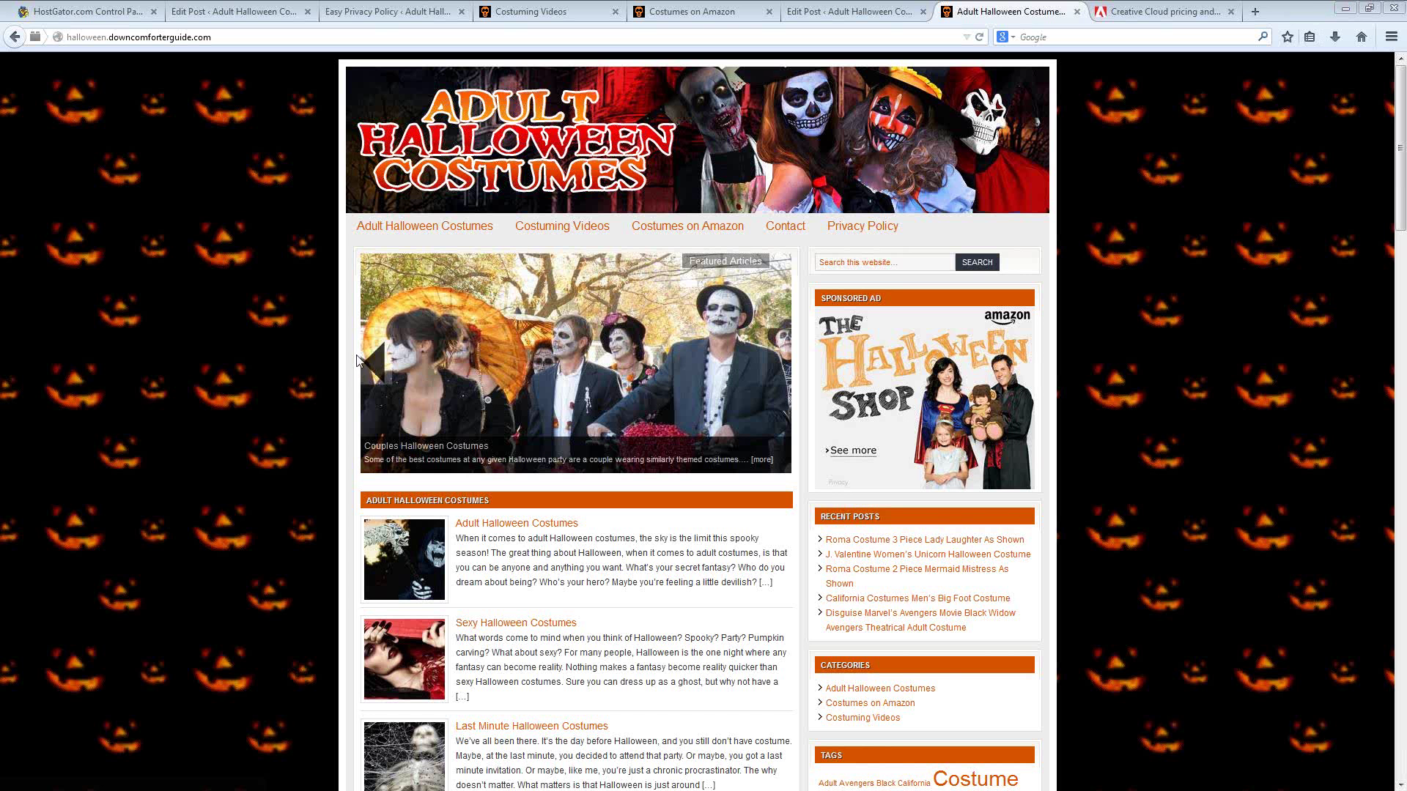
Scroll HostGator cPanel to Files, launch File Manager, and centre the Core FTP LE window.
click(63, 12)
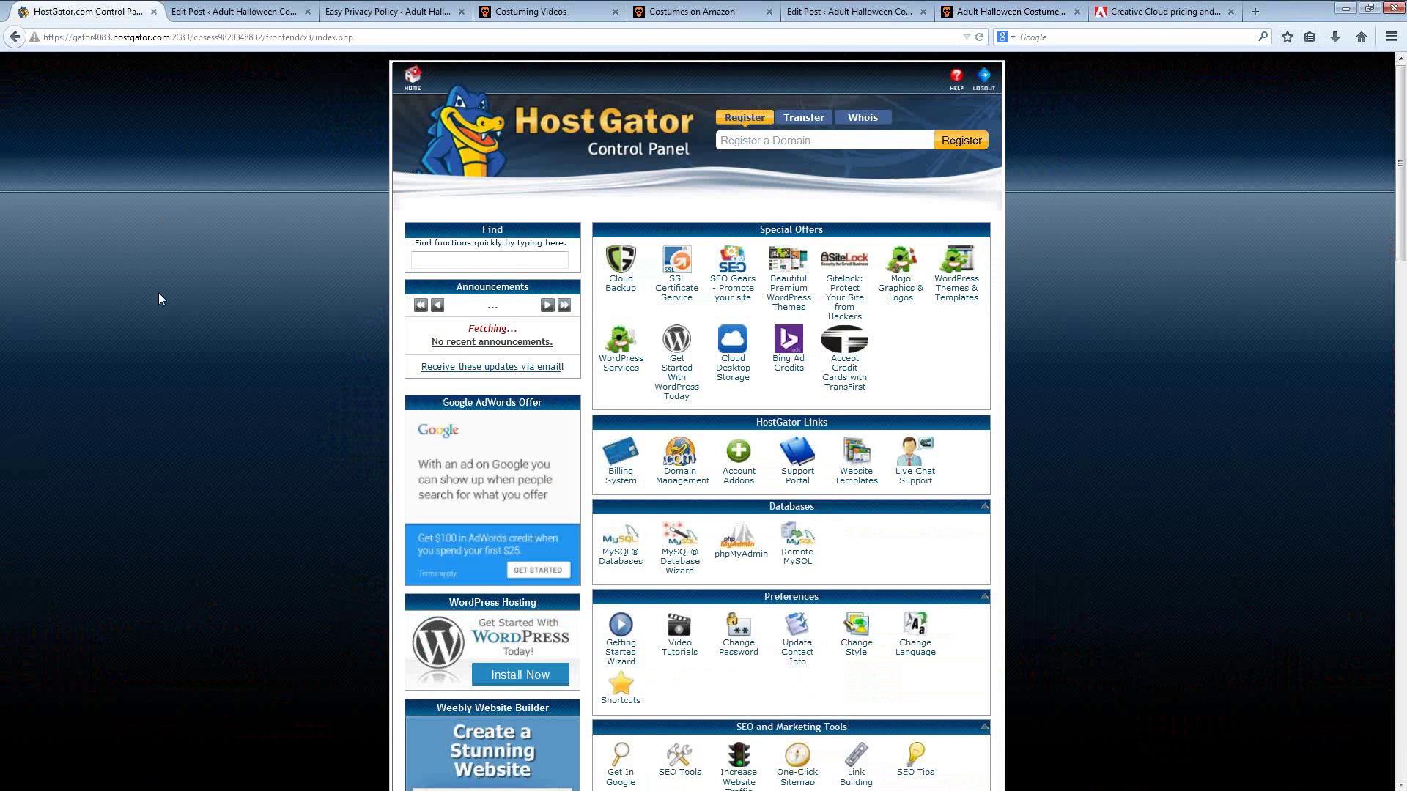
scroll(1107, 337, down, 4)
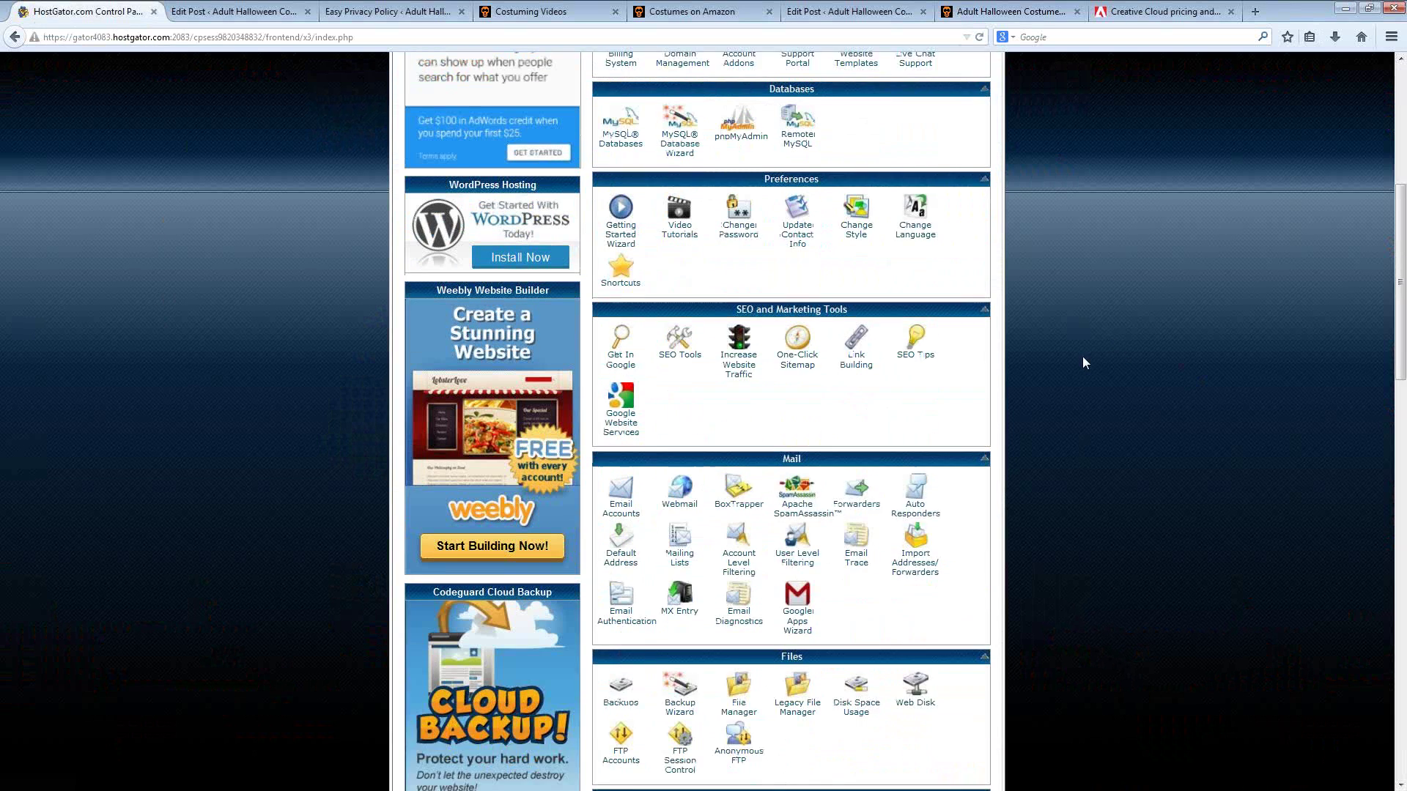
scroll(1079, 367, down, 6)
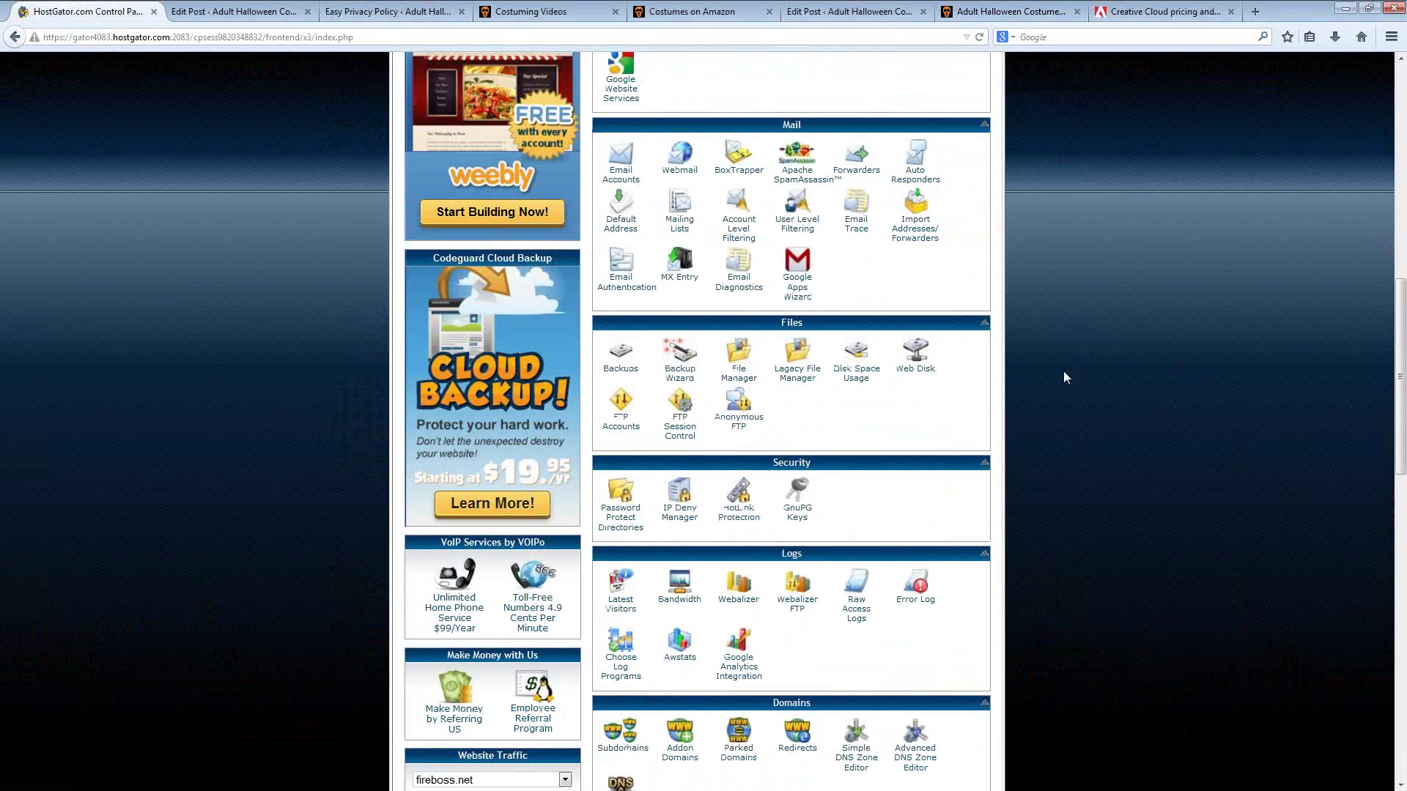
click(738, 381)
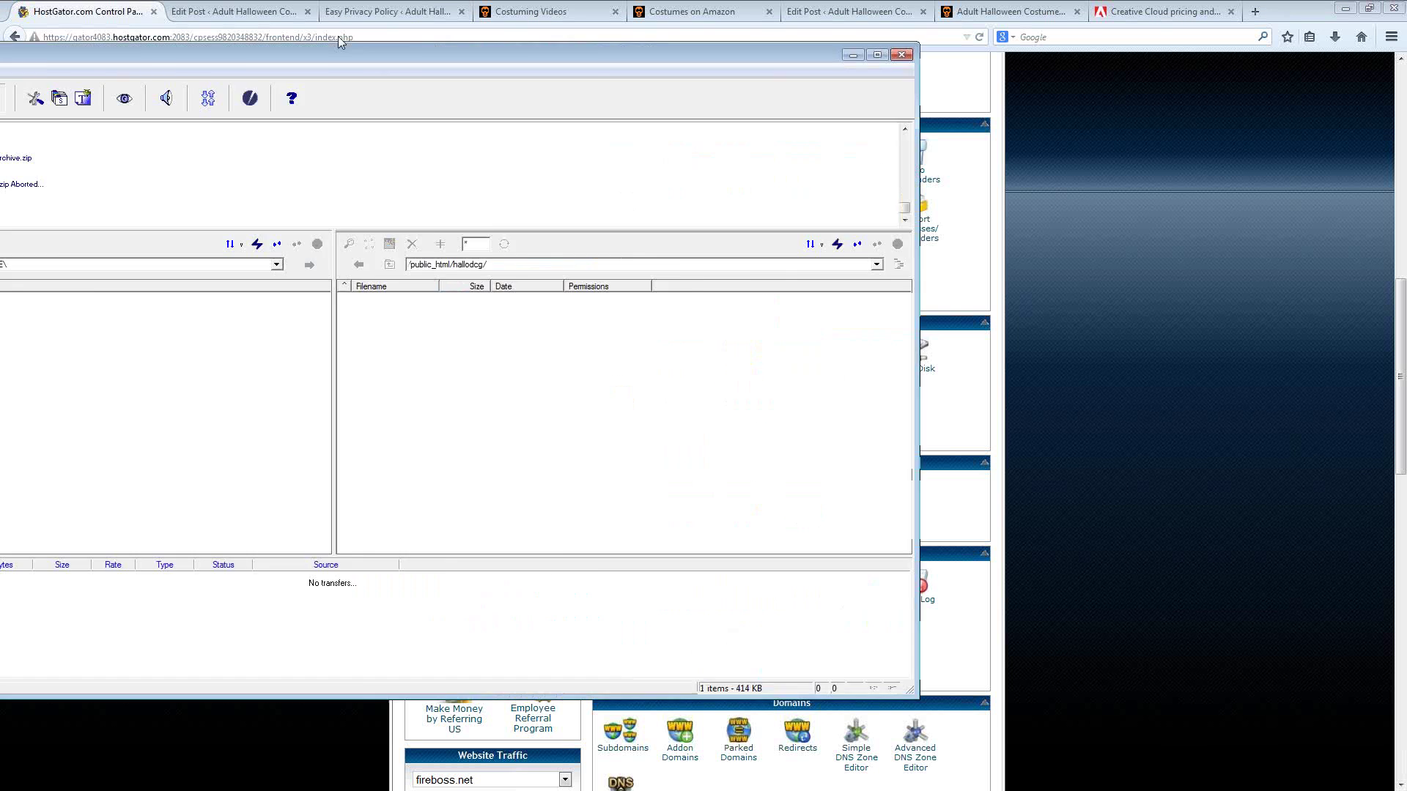
drag(232, 63, 607, 87)
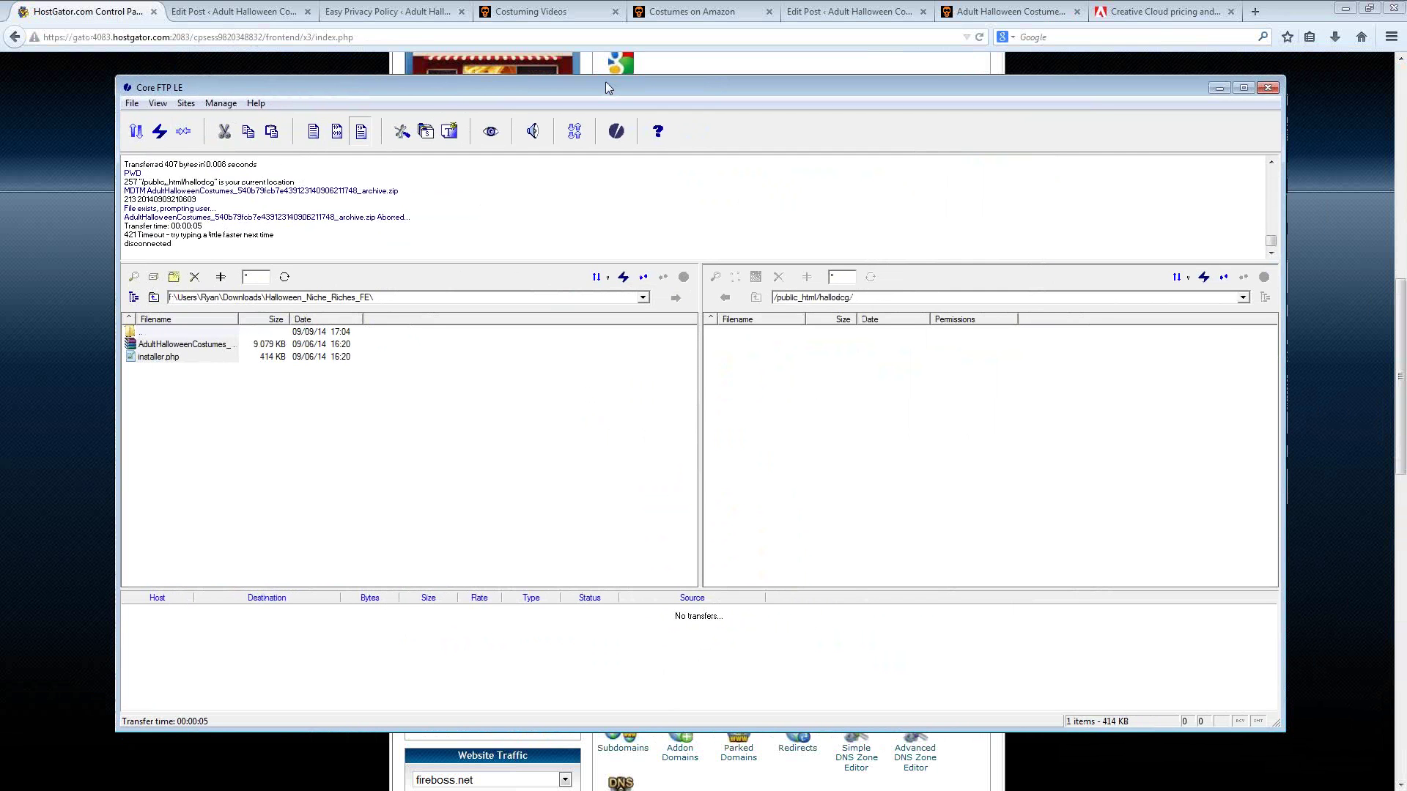
Reconnect to fireboss.net so /public_html/hallodcg/ lists wp-admin, wp-content and wp-config.php again.
drag(606, 87, 604, 491)
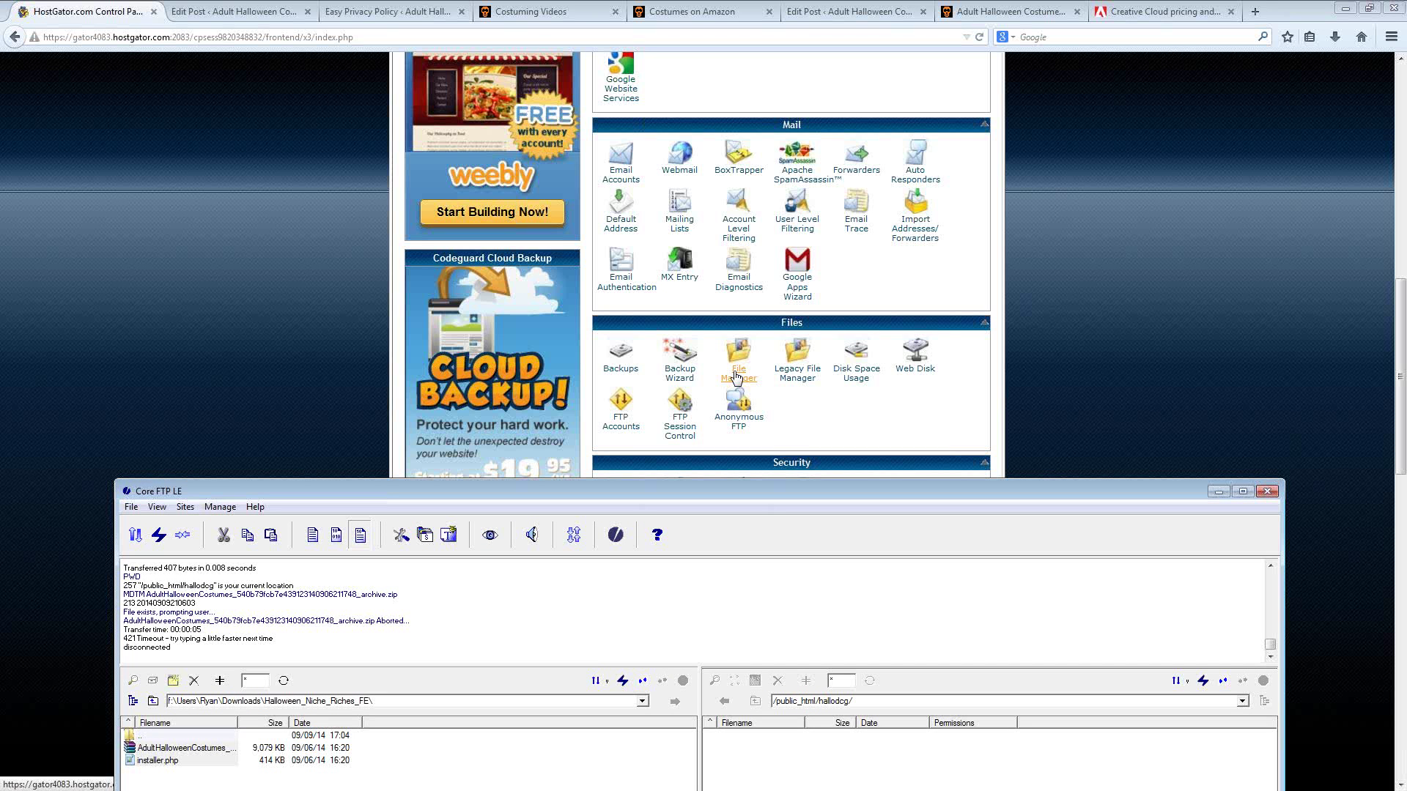
drag(625, 491, 635, 123)
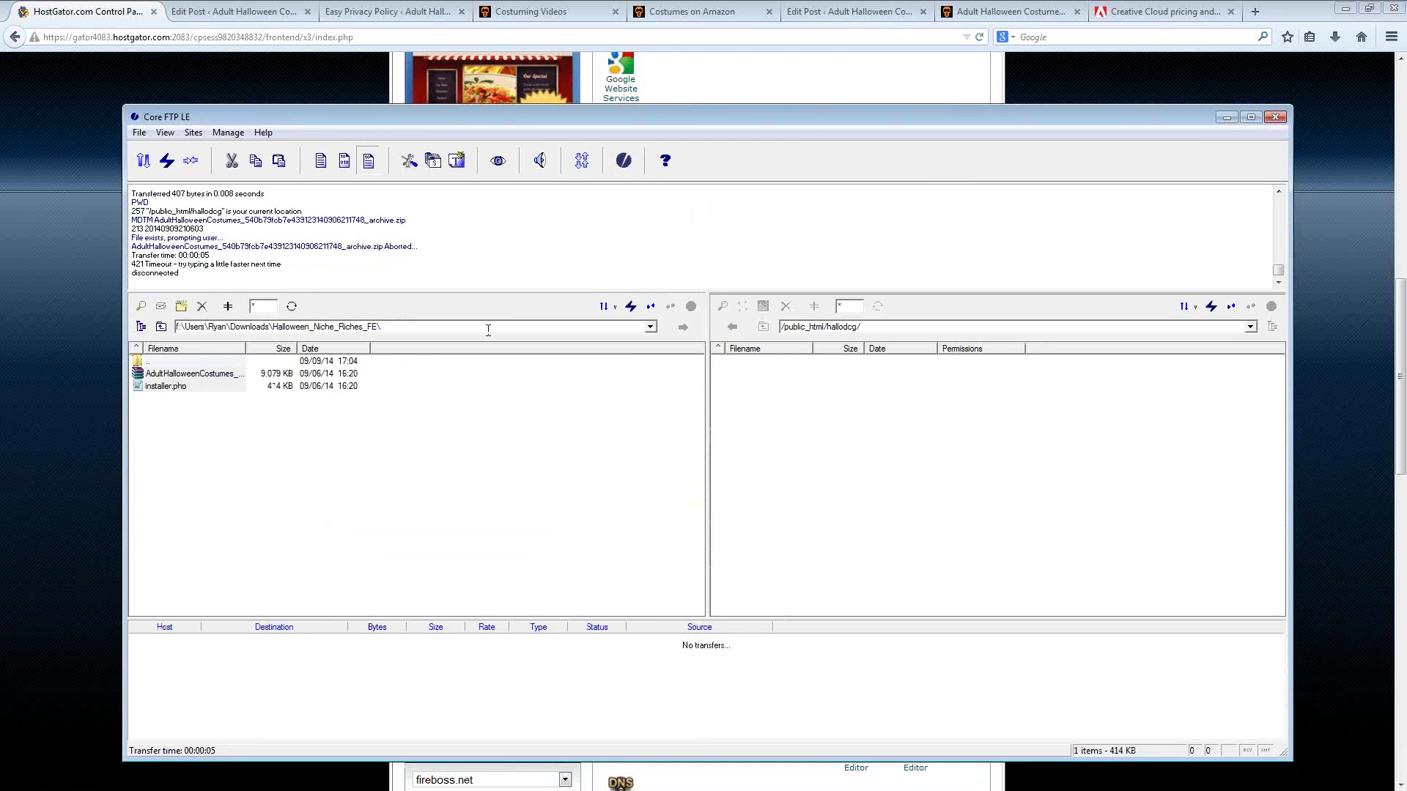
click(189, 164)
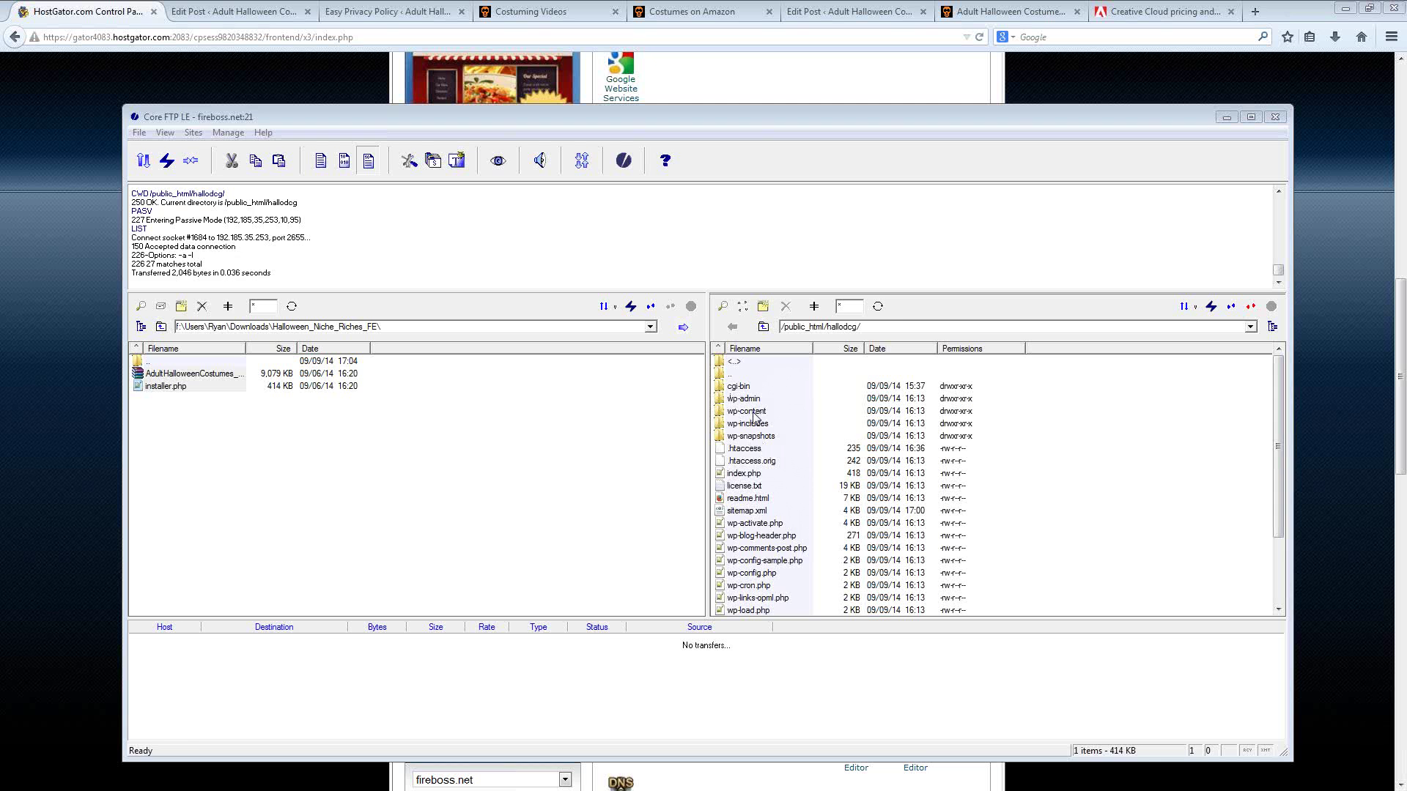
Browse the server to wp-content/themes/lifestyle/images and select header.png.
double_click(754, 413)
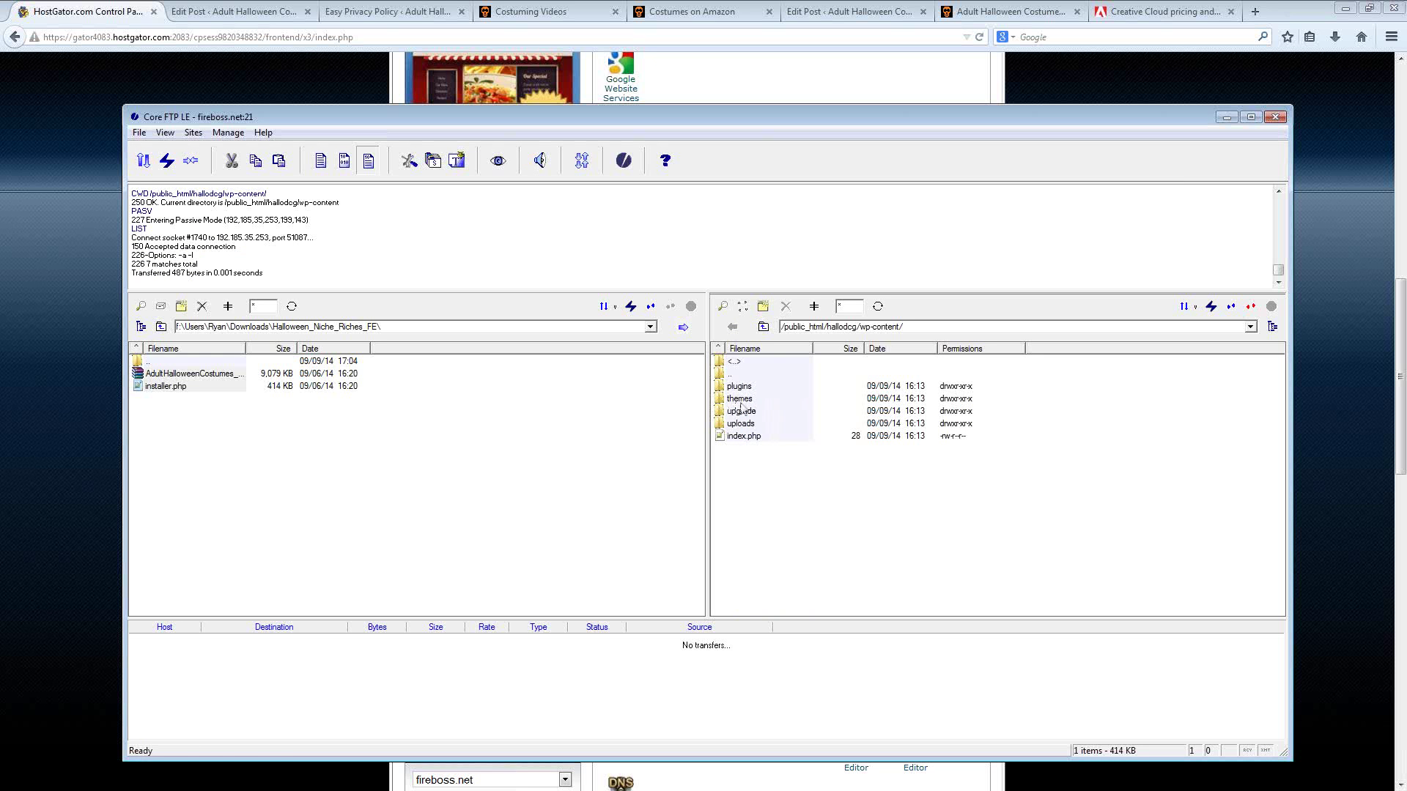
double_click(740, 400)
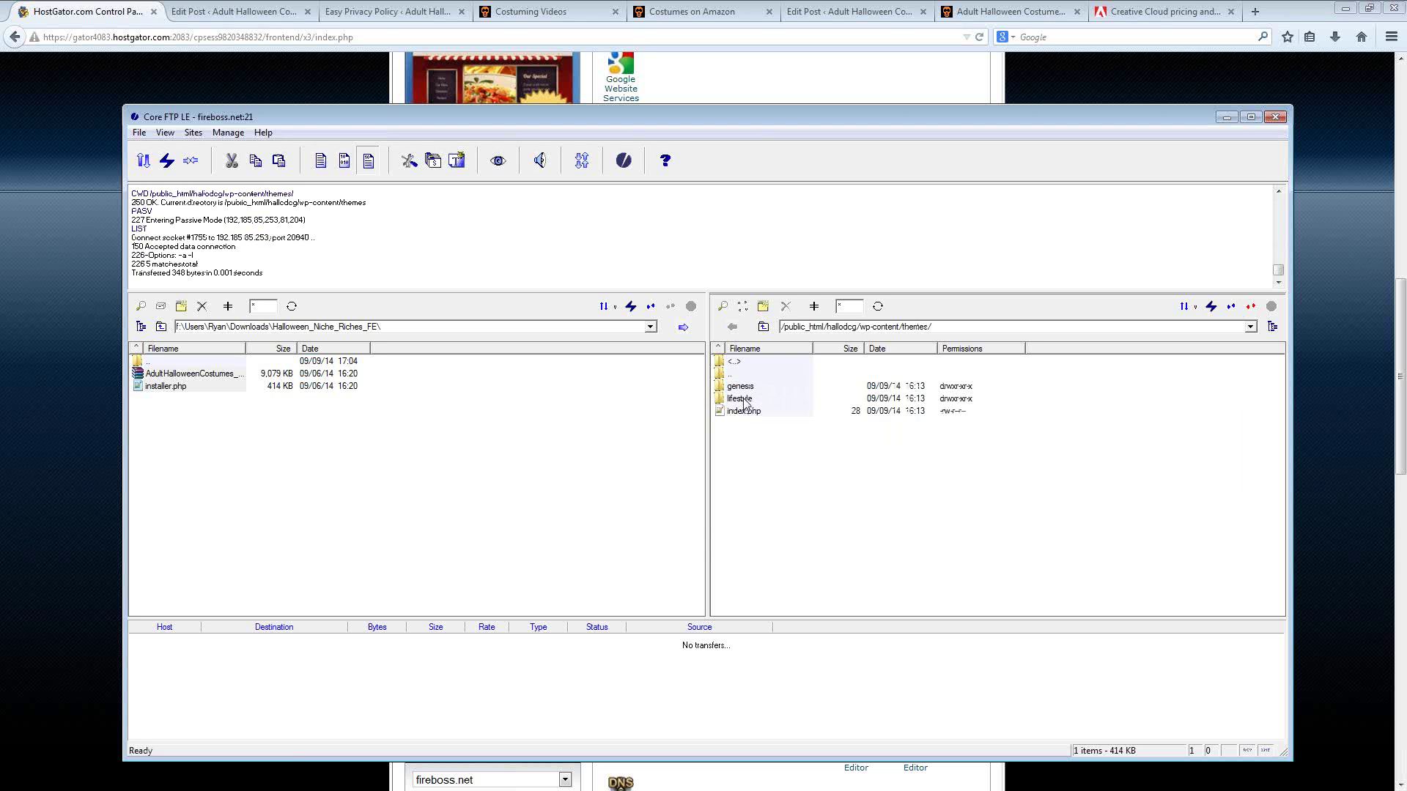
click(744, 402)
double_click(745, 402)
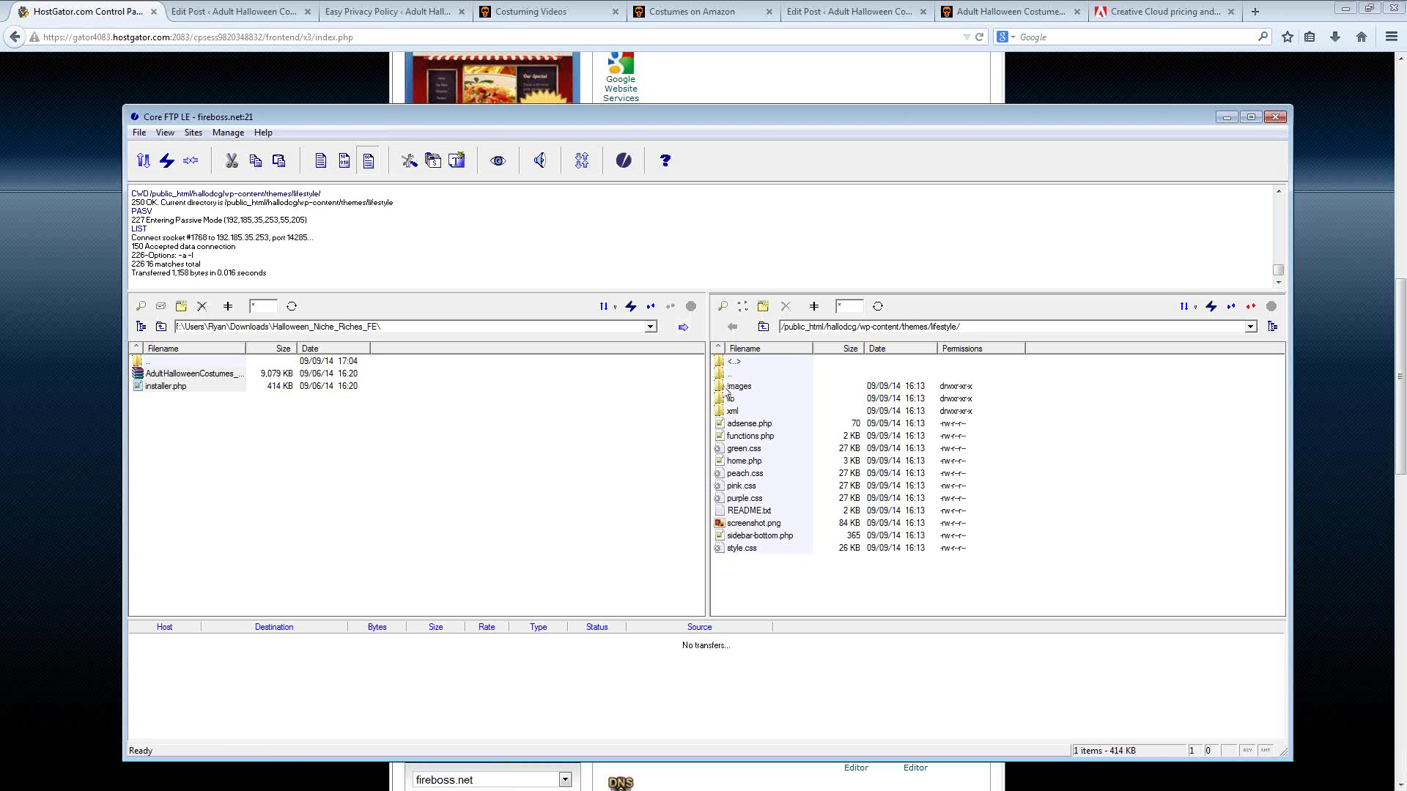
double_click(741, 390)
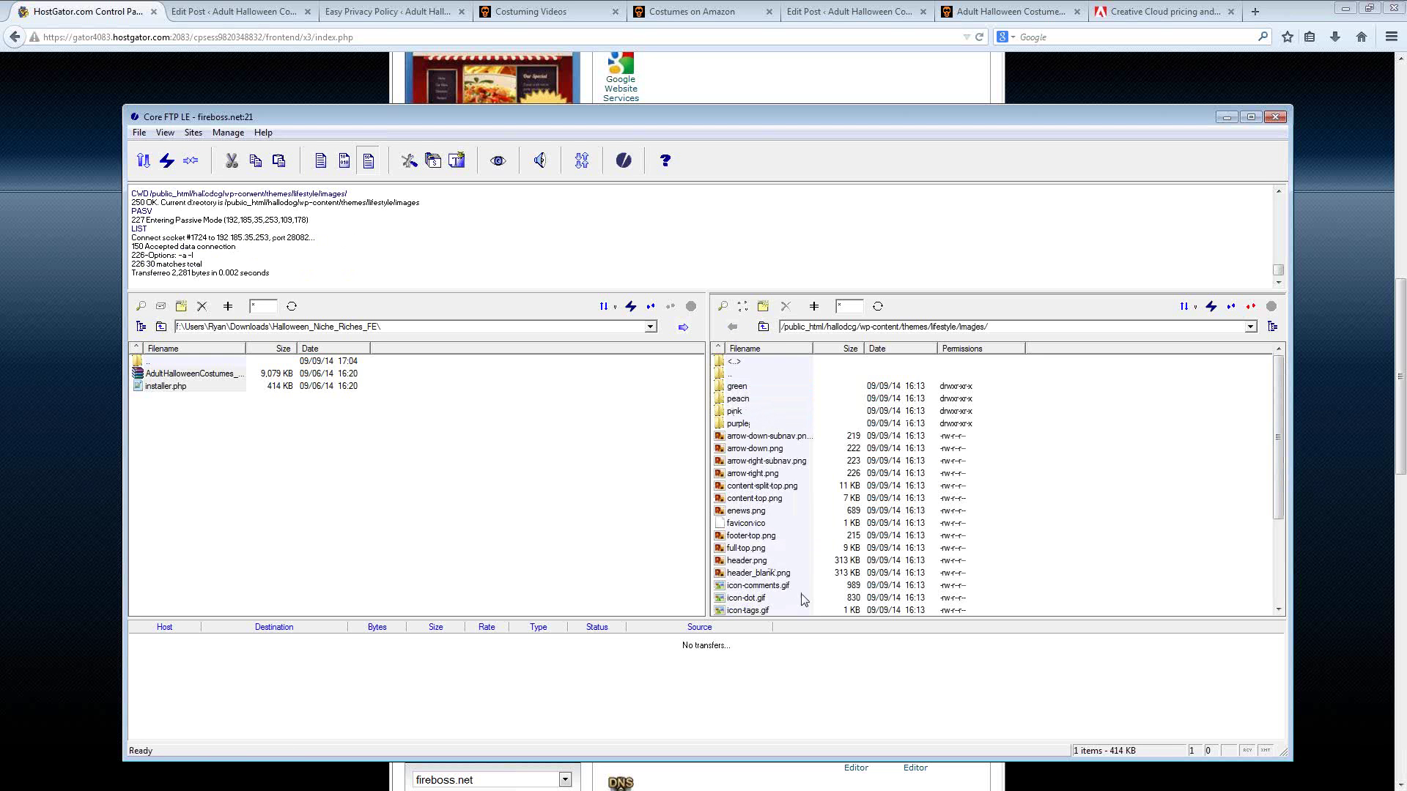
click(740, 562)
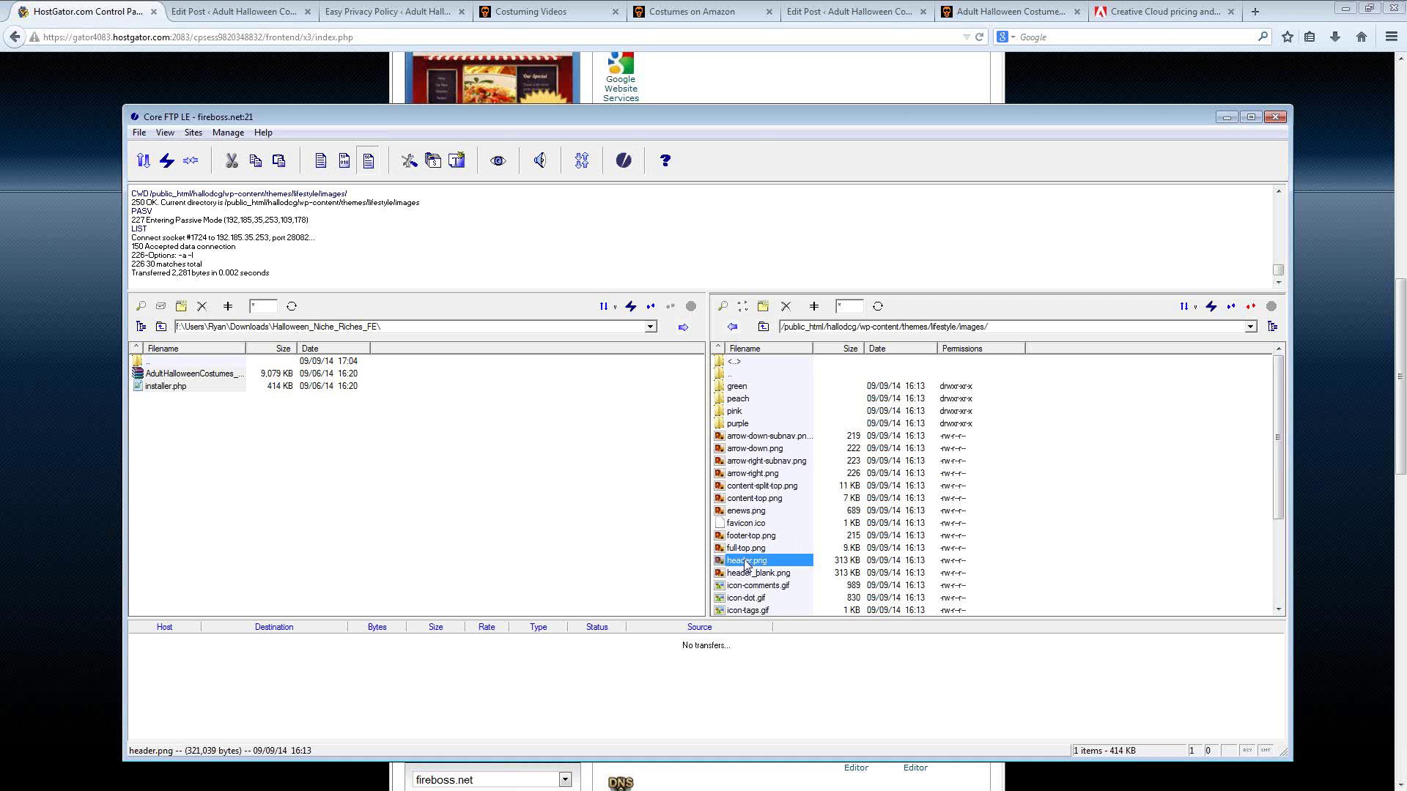
Open the local Downloads > Halloween_Niche_Riches_FE > AdultHalloweenCostumes PLR Site > Header folder.
double_click(138, 362)
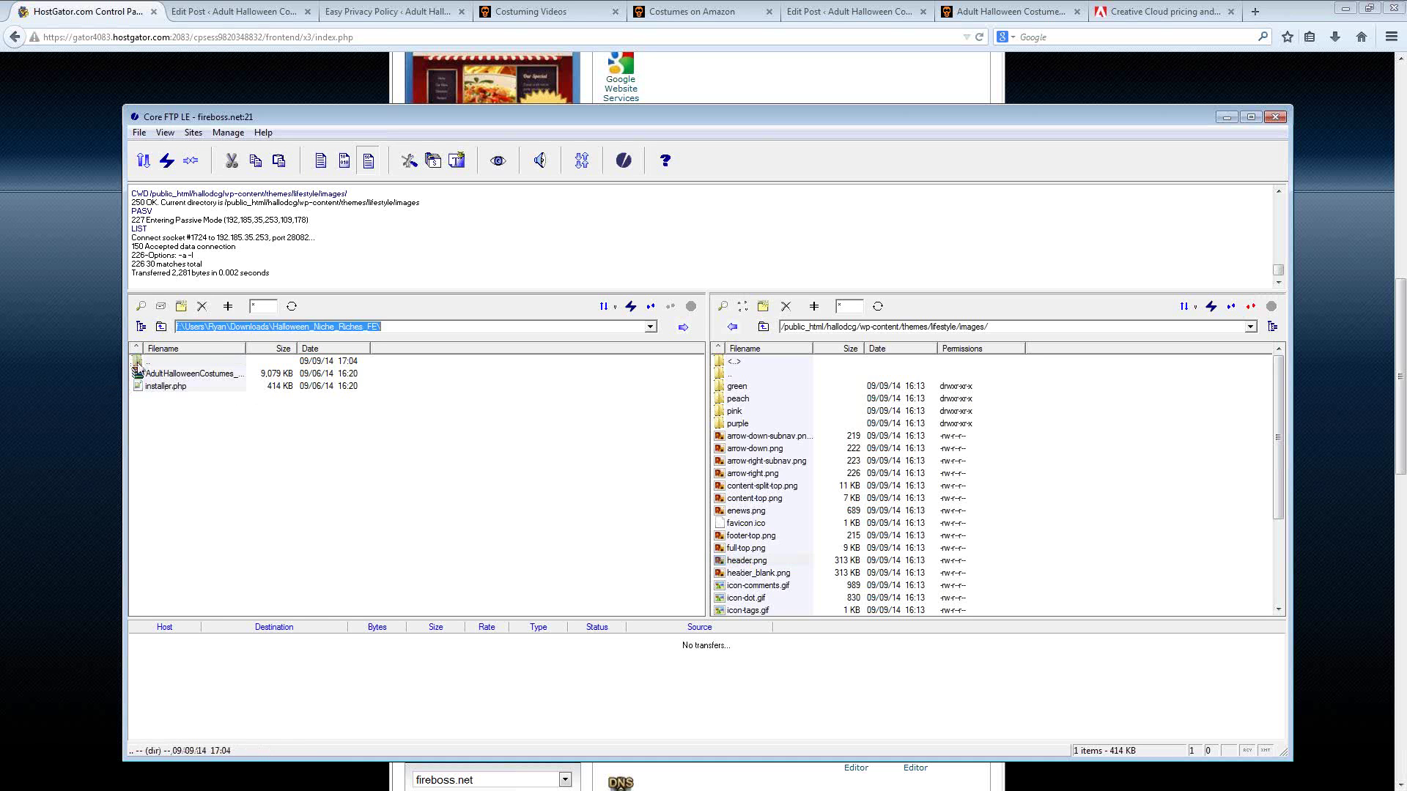
double_click(163, 388)
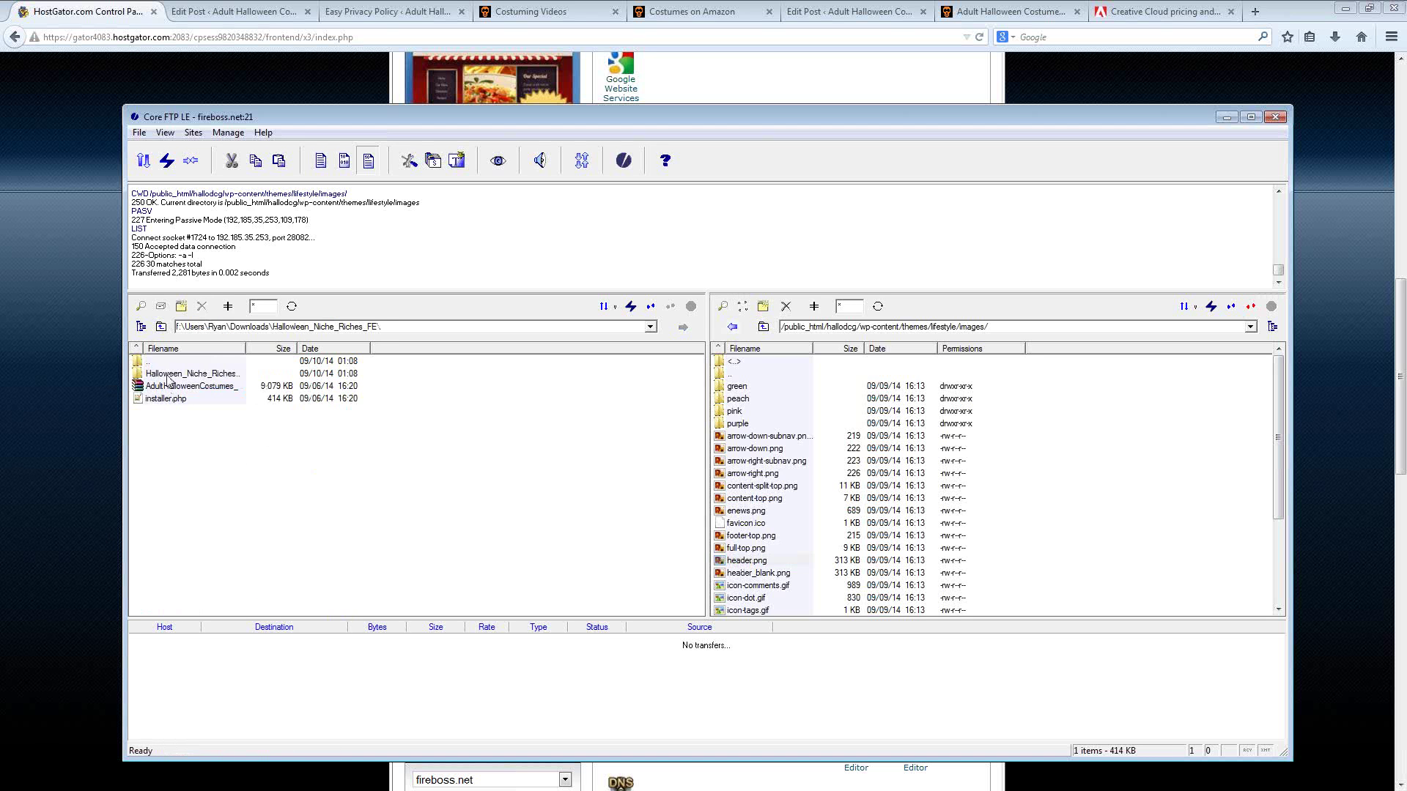
double_click(164, 375)
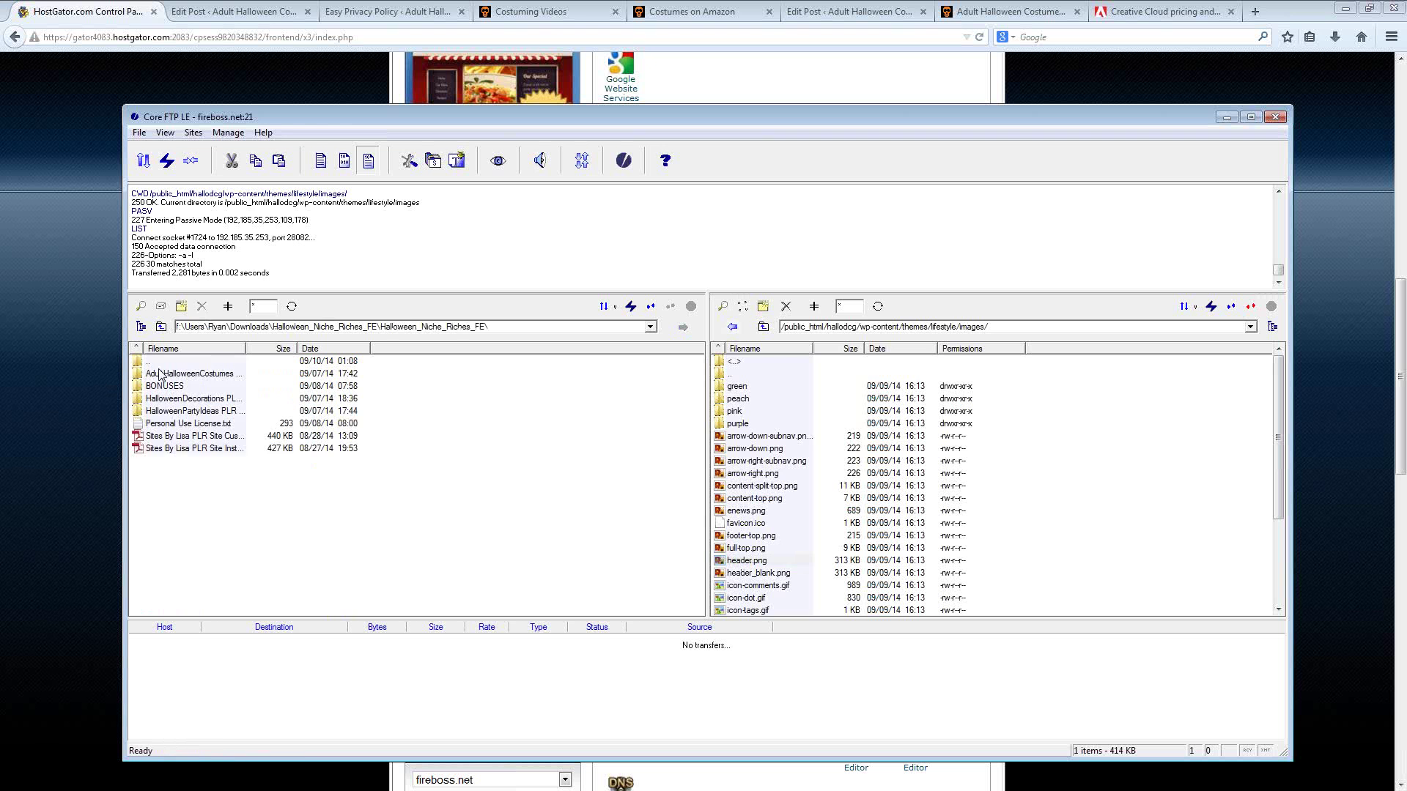
double_click(176, 374)
double_click(168, 387)
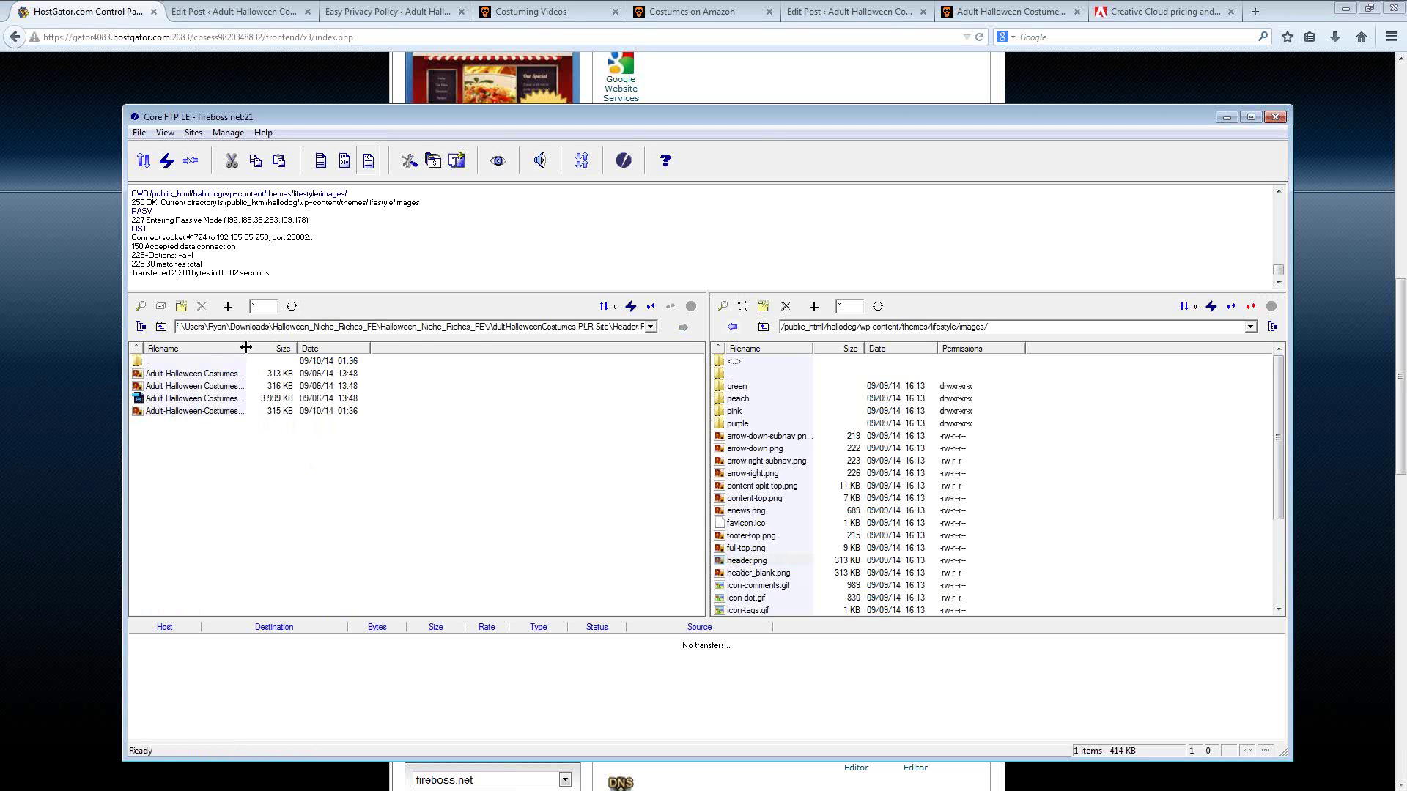
drag(246, 349, 355, 351)
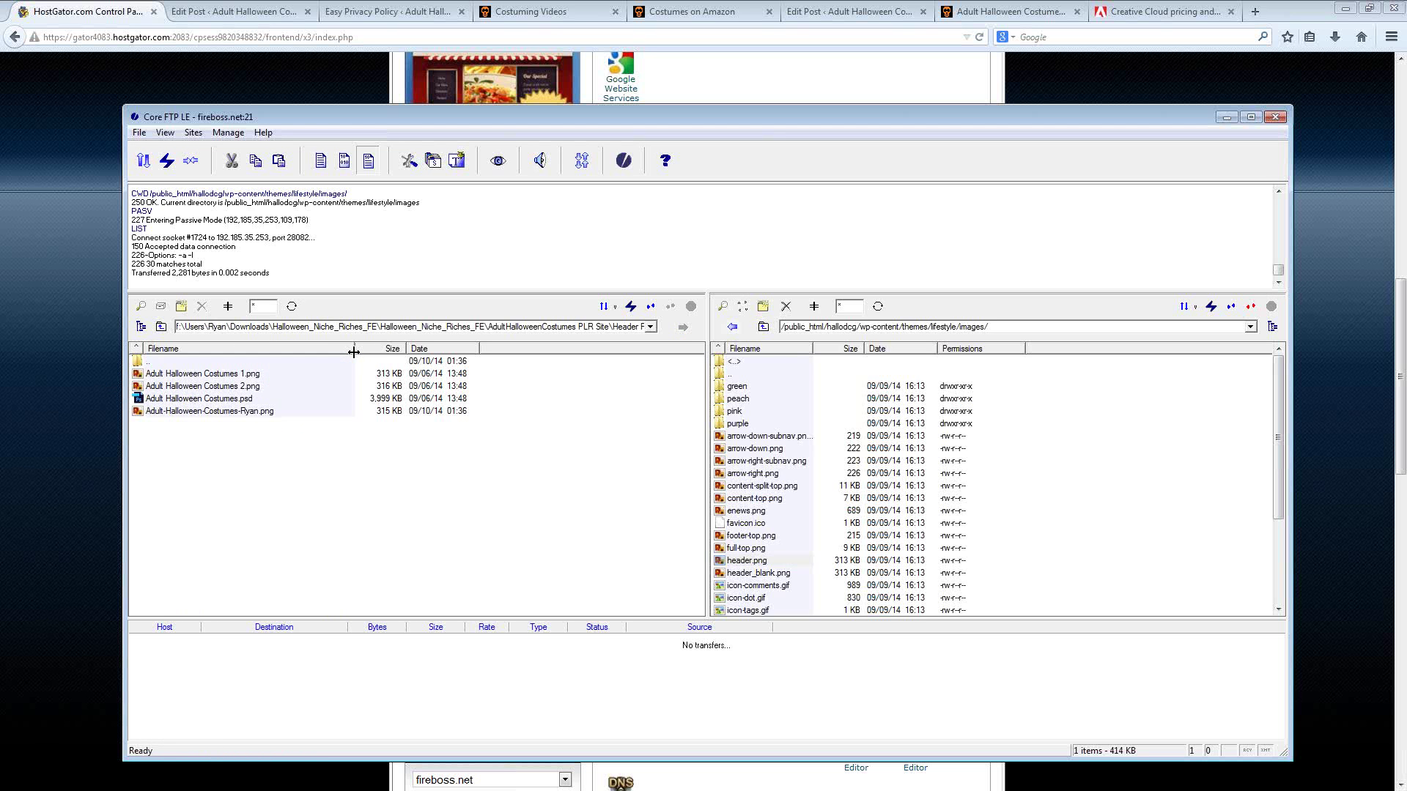
Upload Adult-Halloween-Costumes-Ryan.png (323,430 bytes) into the server's lifestyle images folder.
click(179, 414)
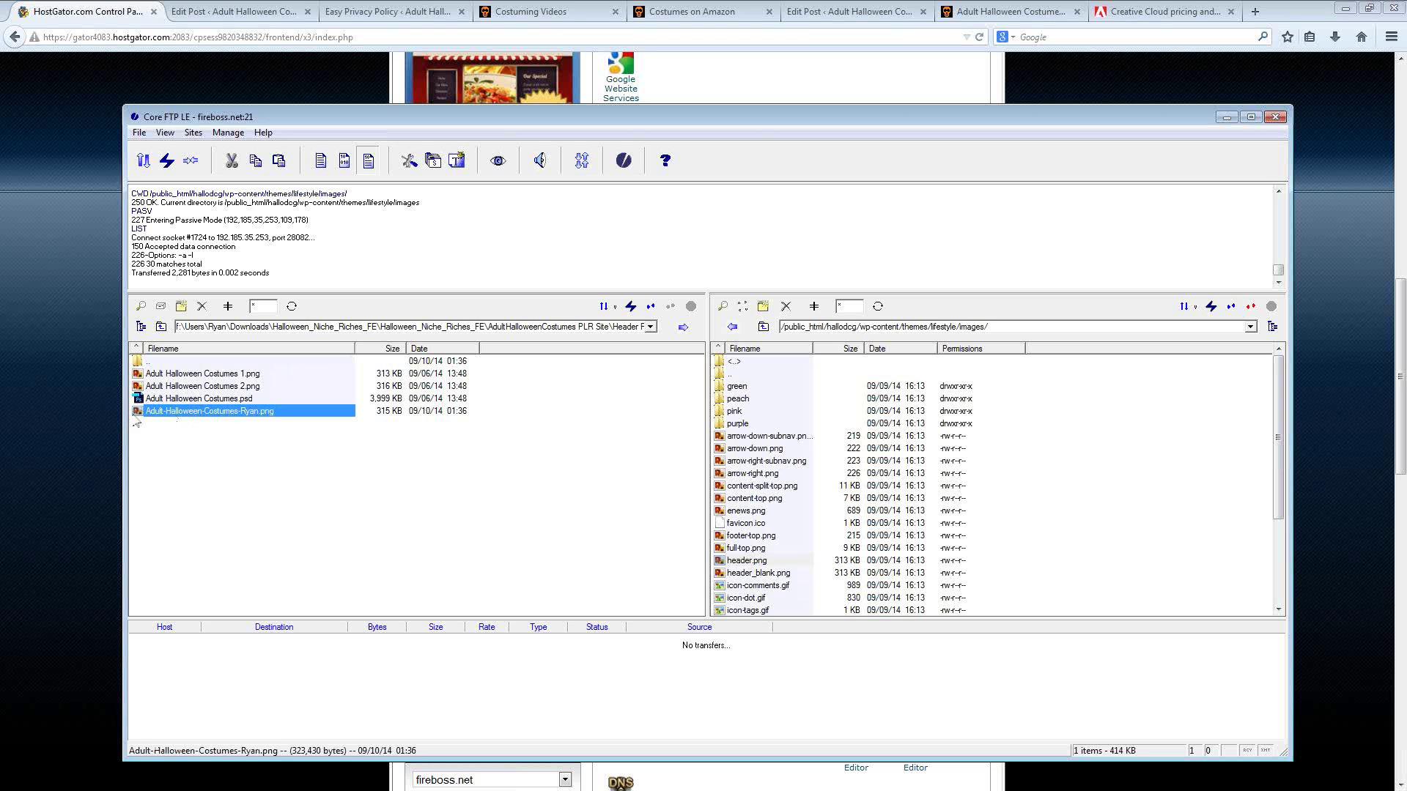
double_click(185, 415)
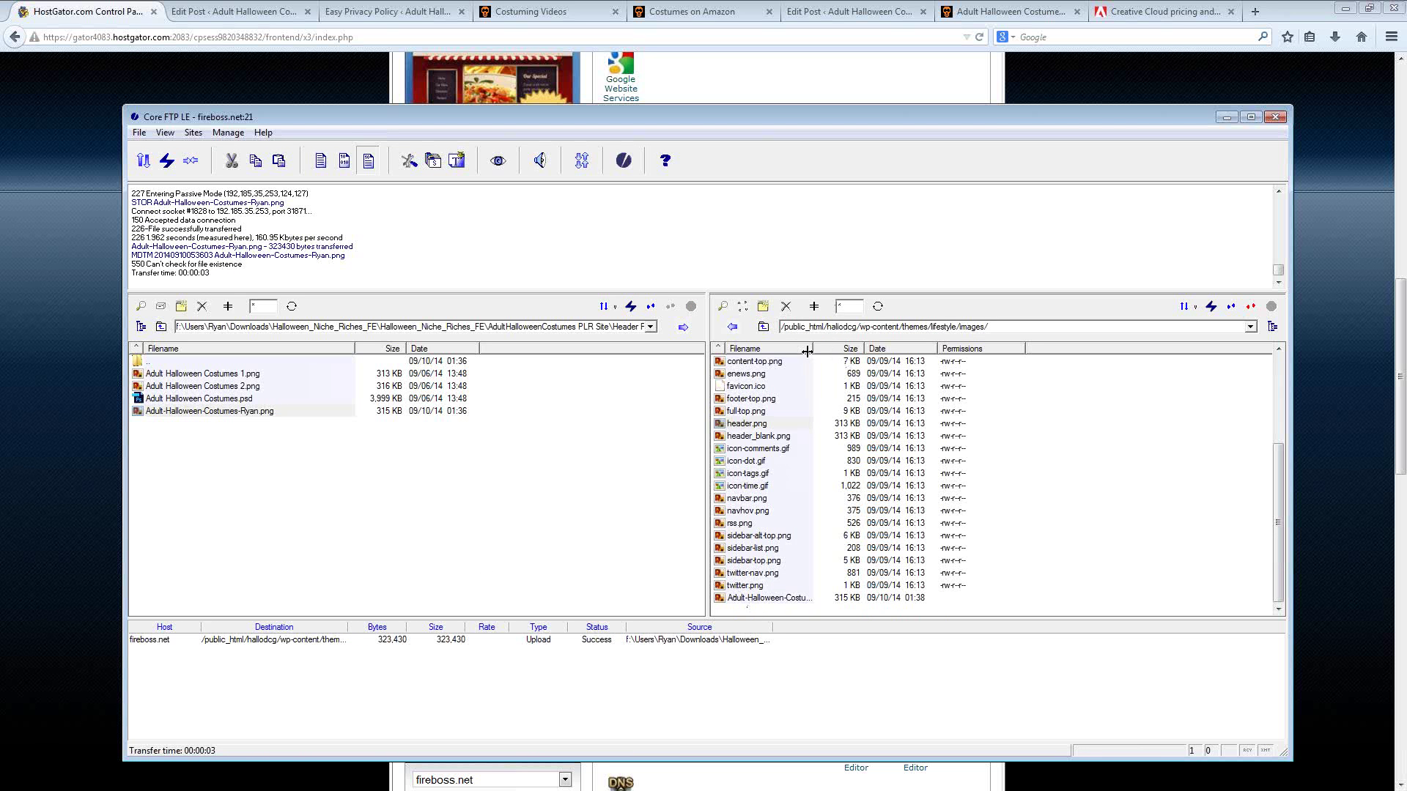
drag(812, 349, 923, 350)
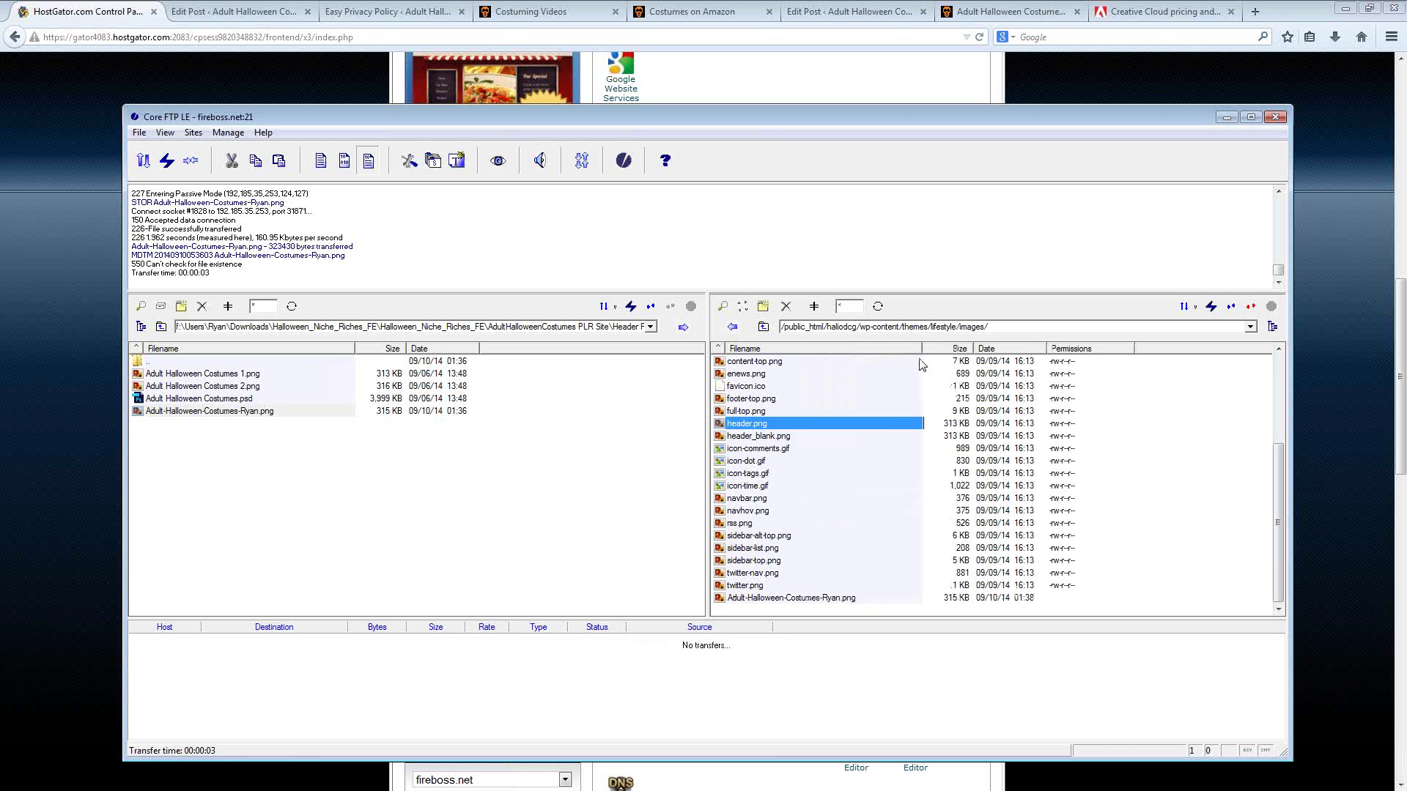
Rename the server's original header.png to header-old.png.
right_click(744, 424)
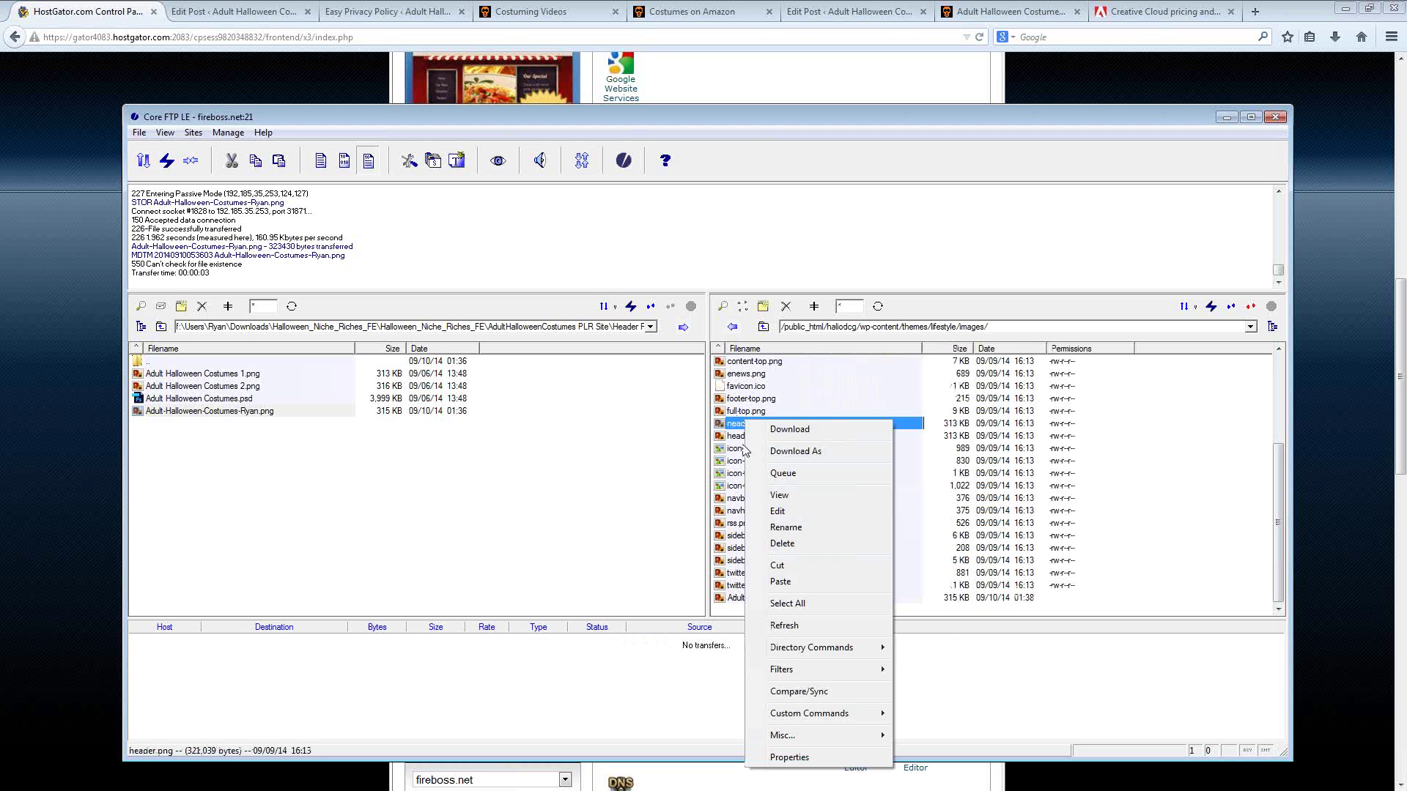
click(785, 528)
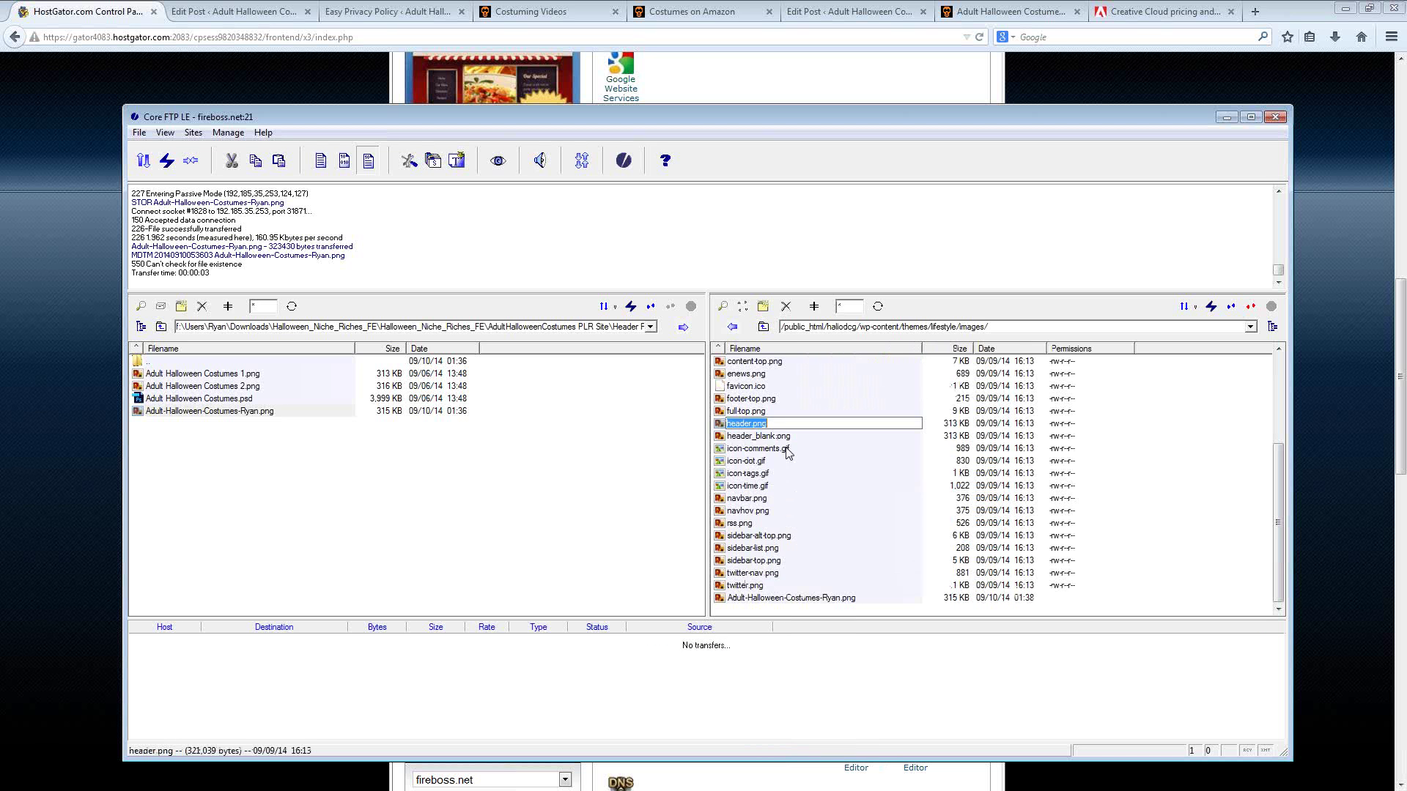
click(754, 423)
text(-old)
key(Return)
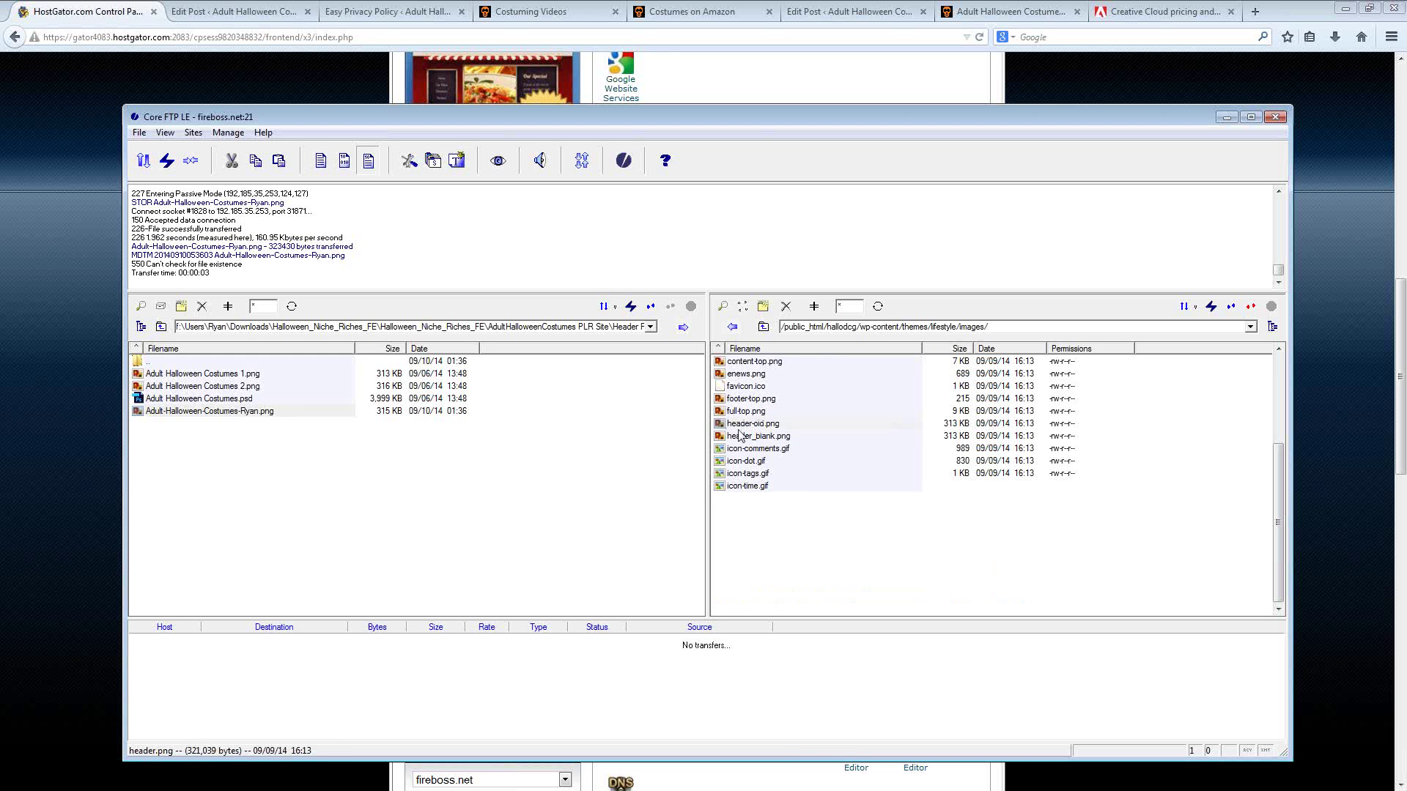
Rename the uploaded Adult-Halloween-Costumes-Ryan.png on the server to header.png.
click(740, 435)
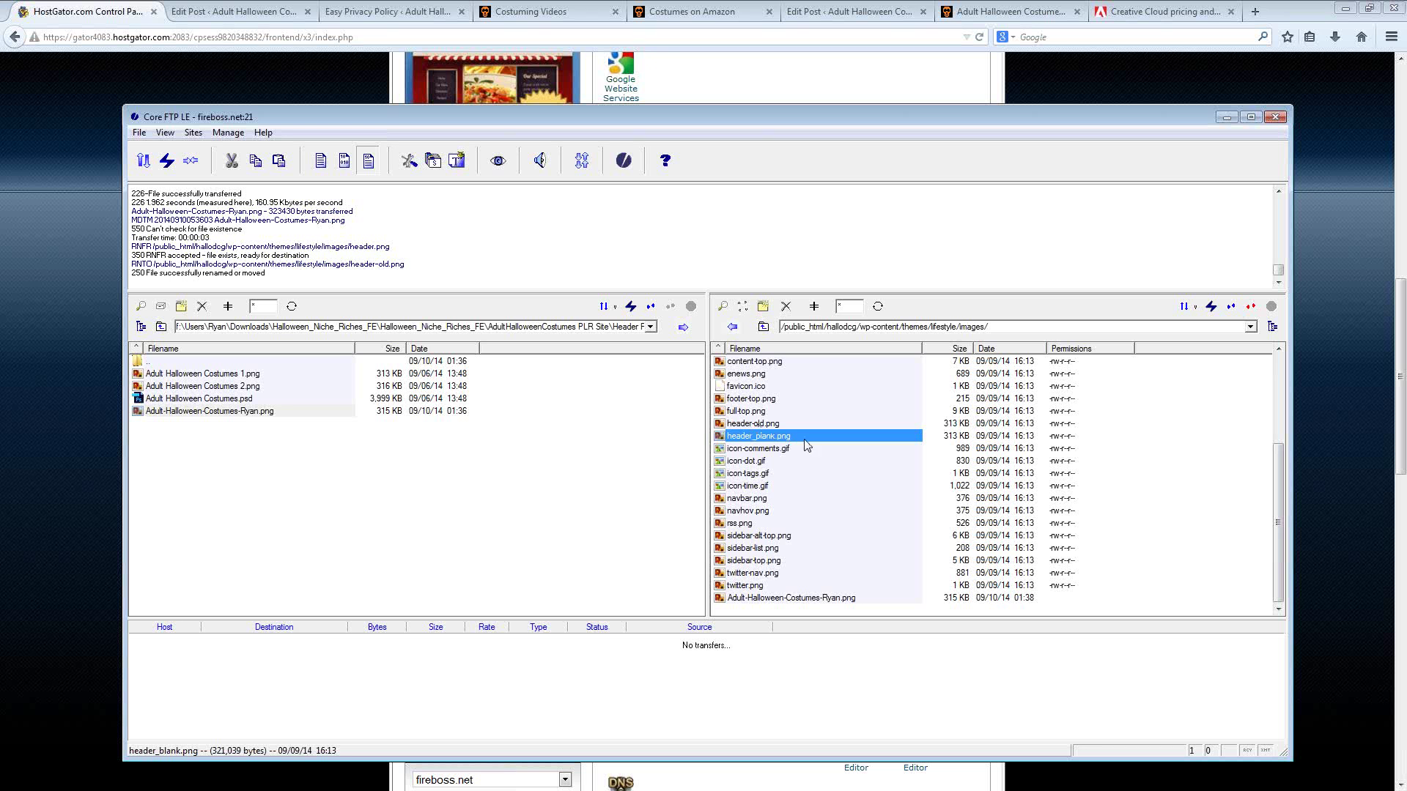
click(751, 604)
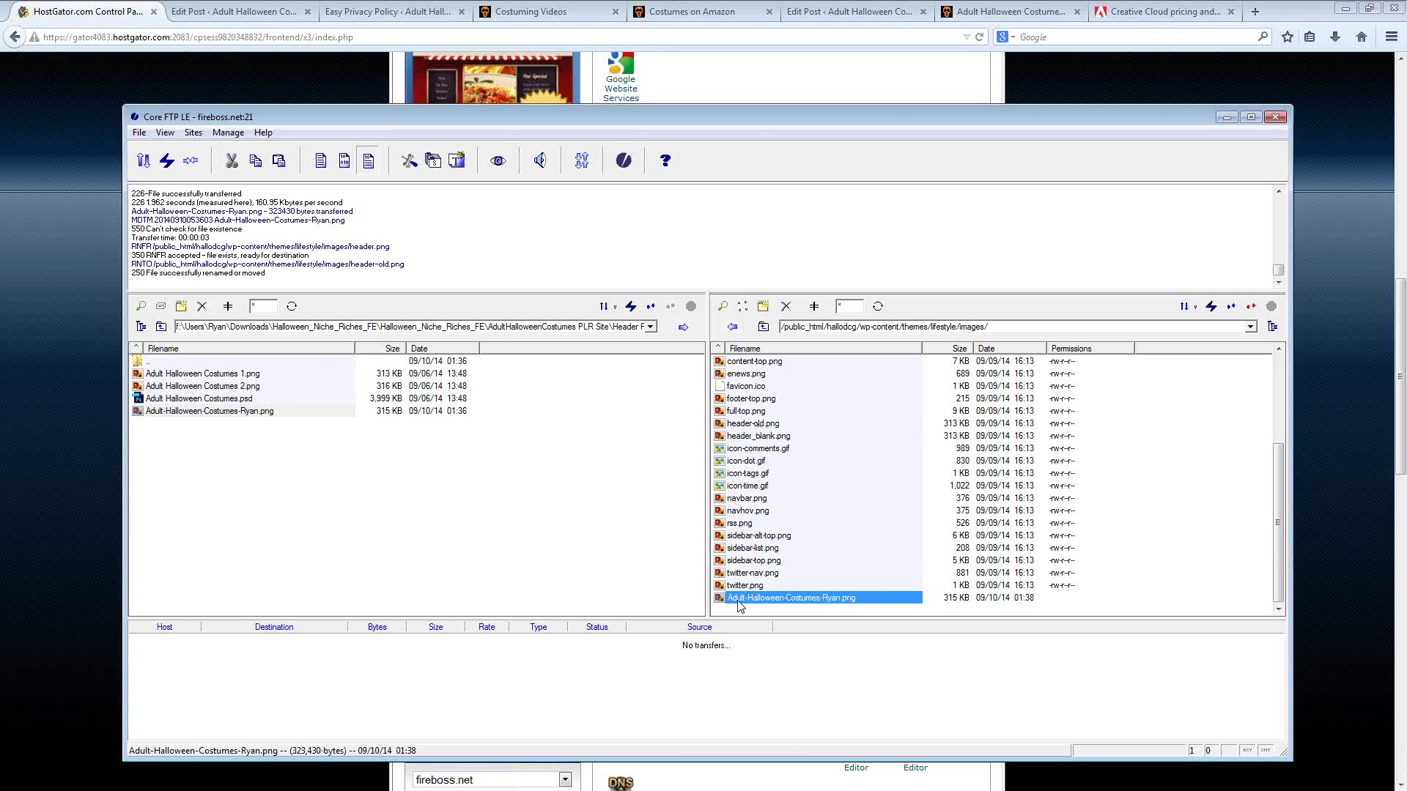
right_click(739, 602)
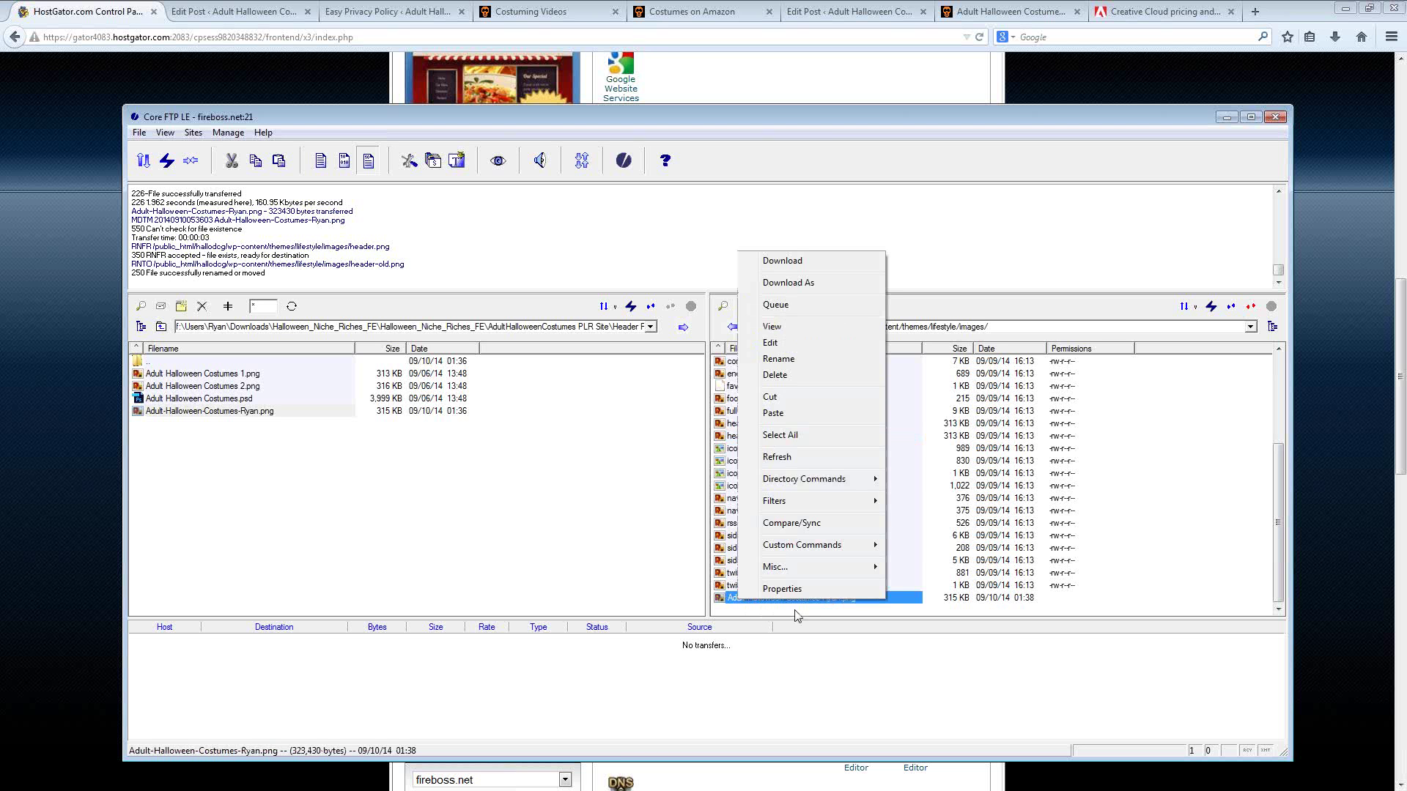
click(724, 603)
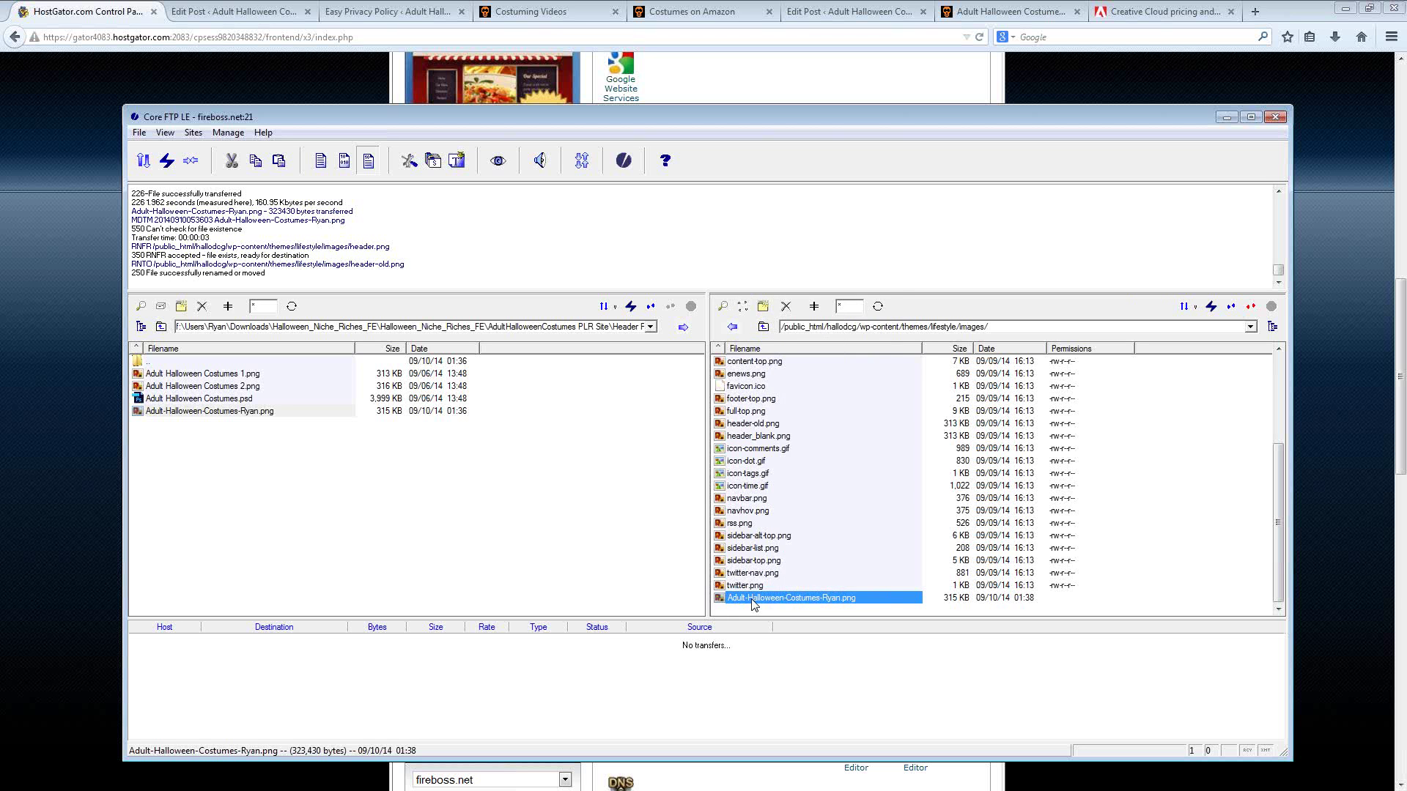
right_click(755, 606)
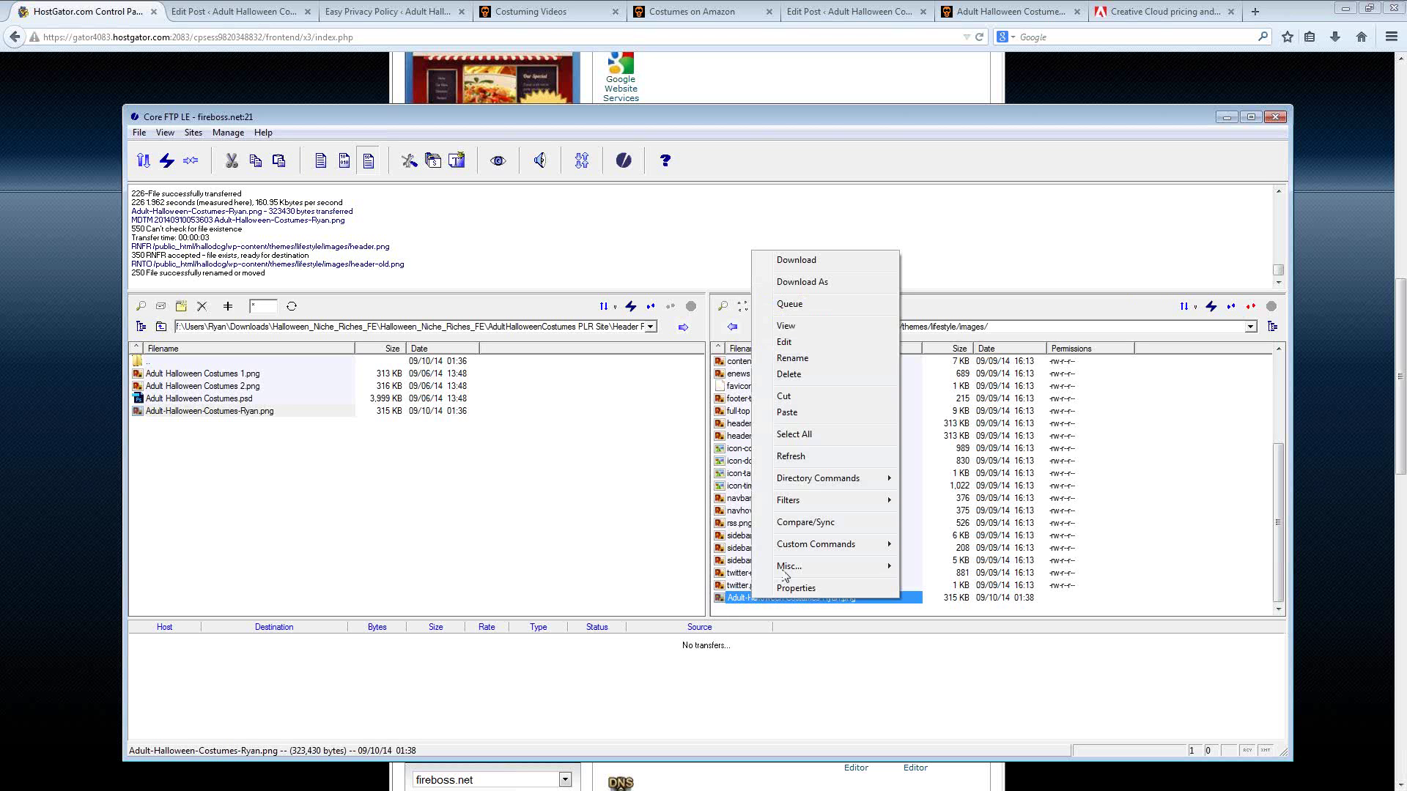
click(789, 359)
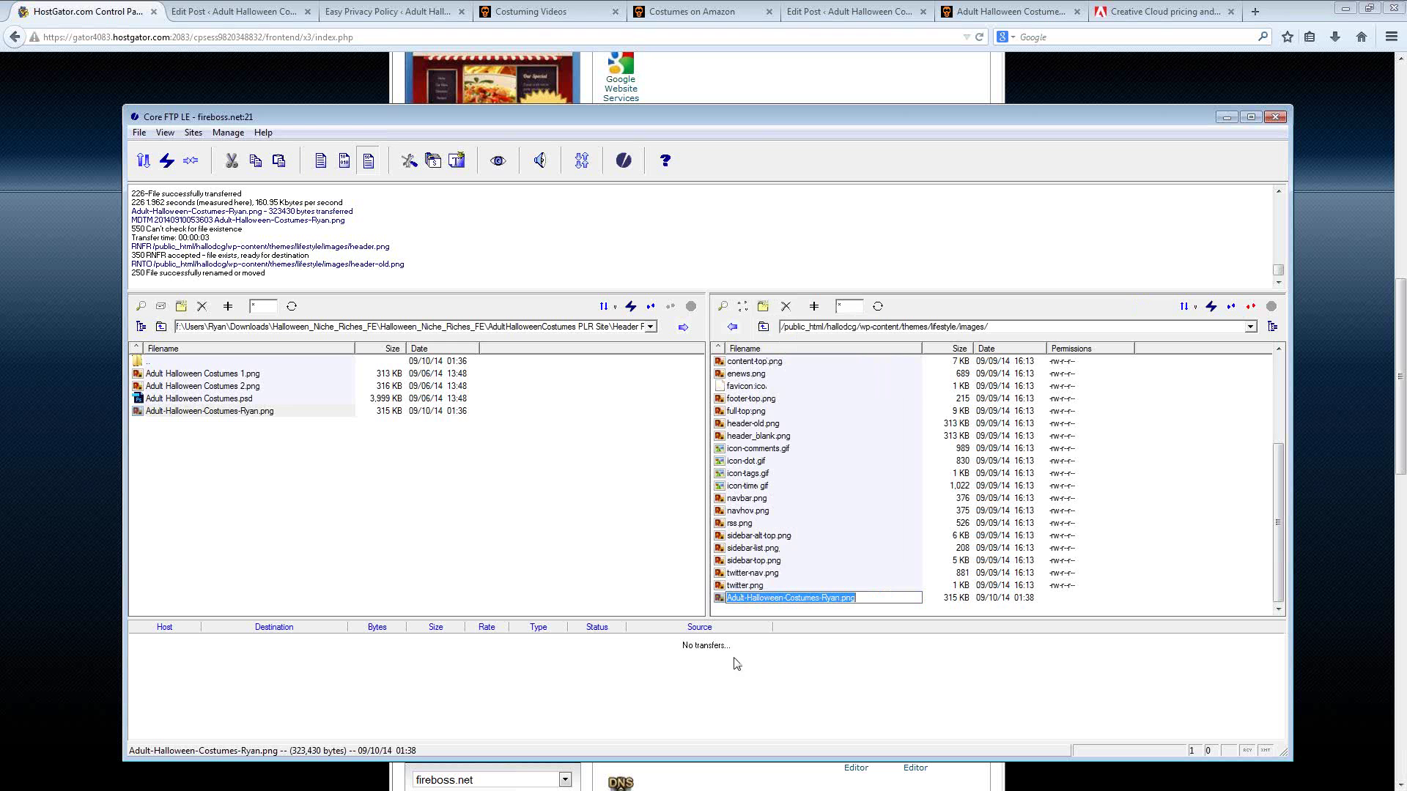
text(head)
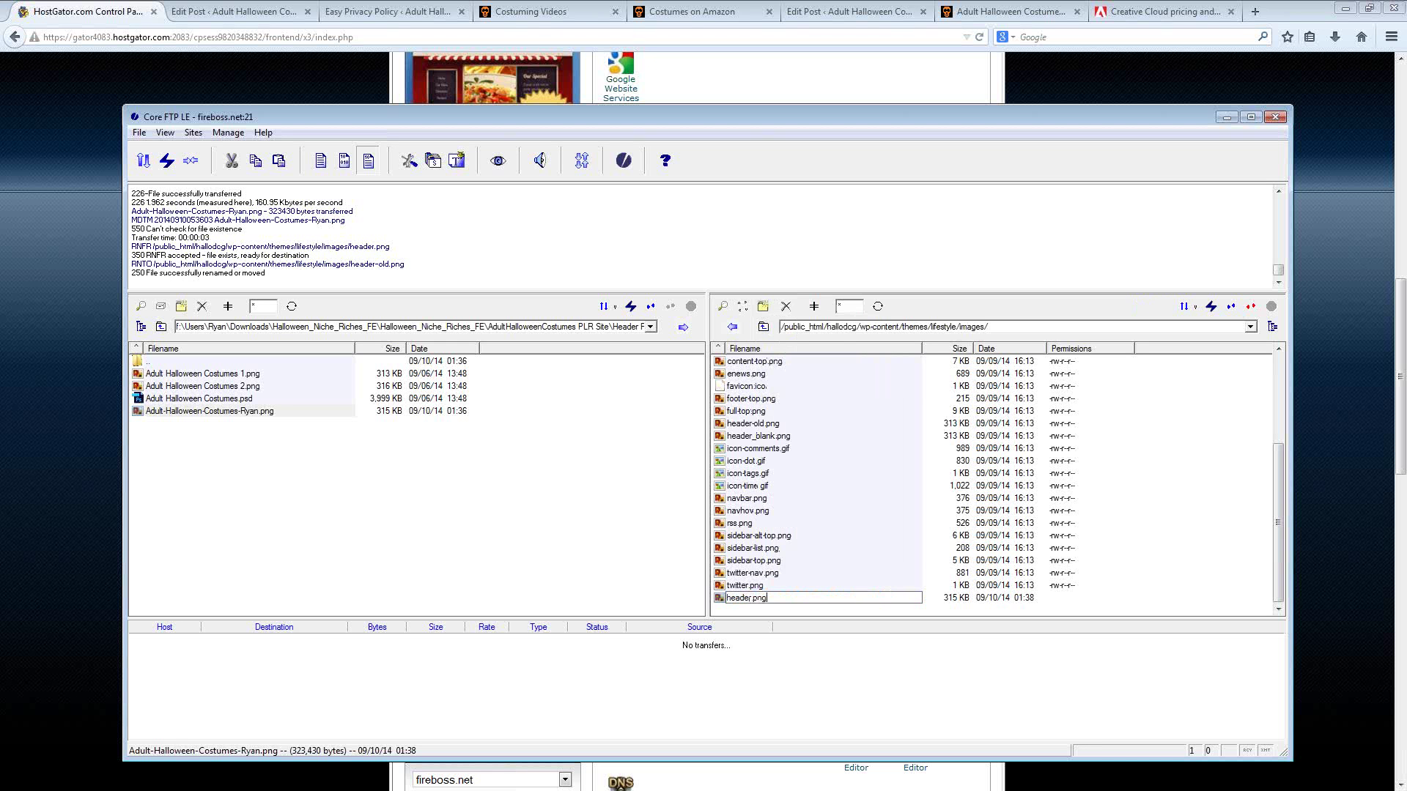
text(er.png)
key(Return)
key(Tab)
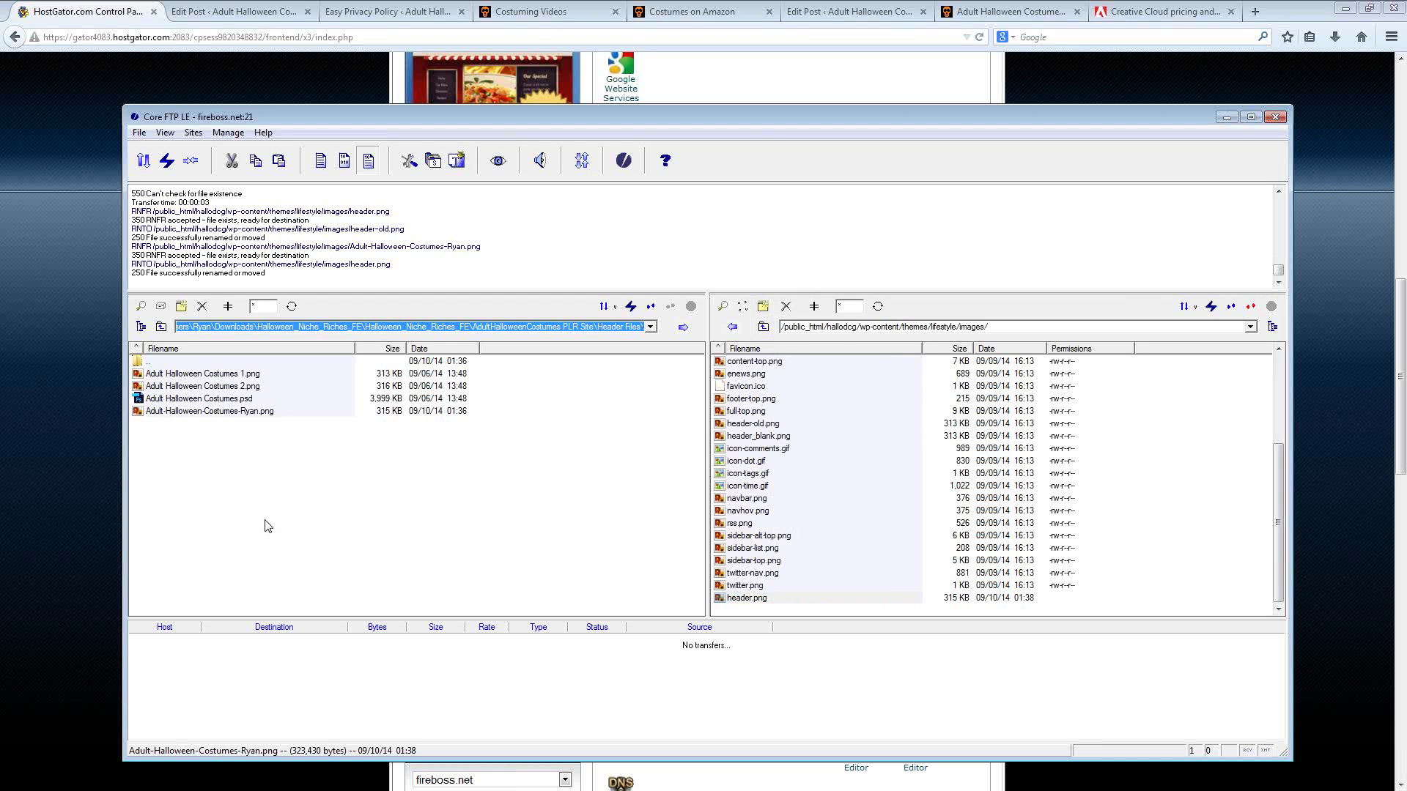
Rename the local Ryan costume header image to header.png.
right_click(170, 414)
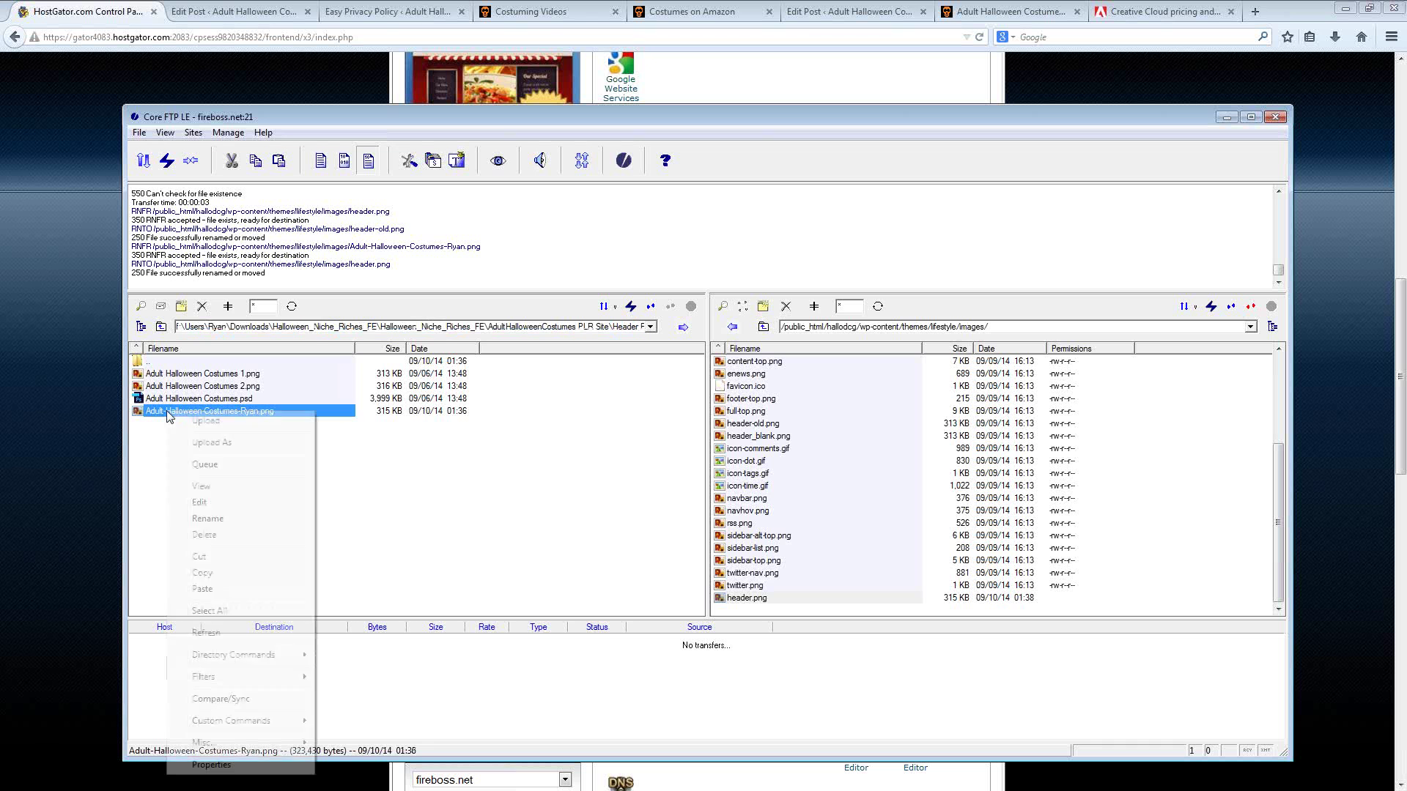
click(208, 519)
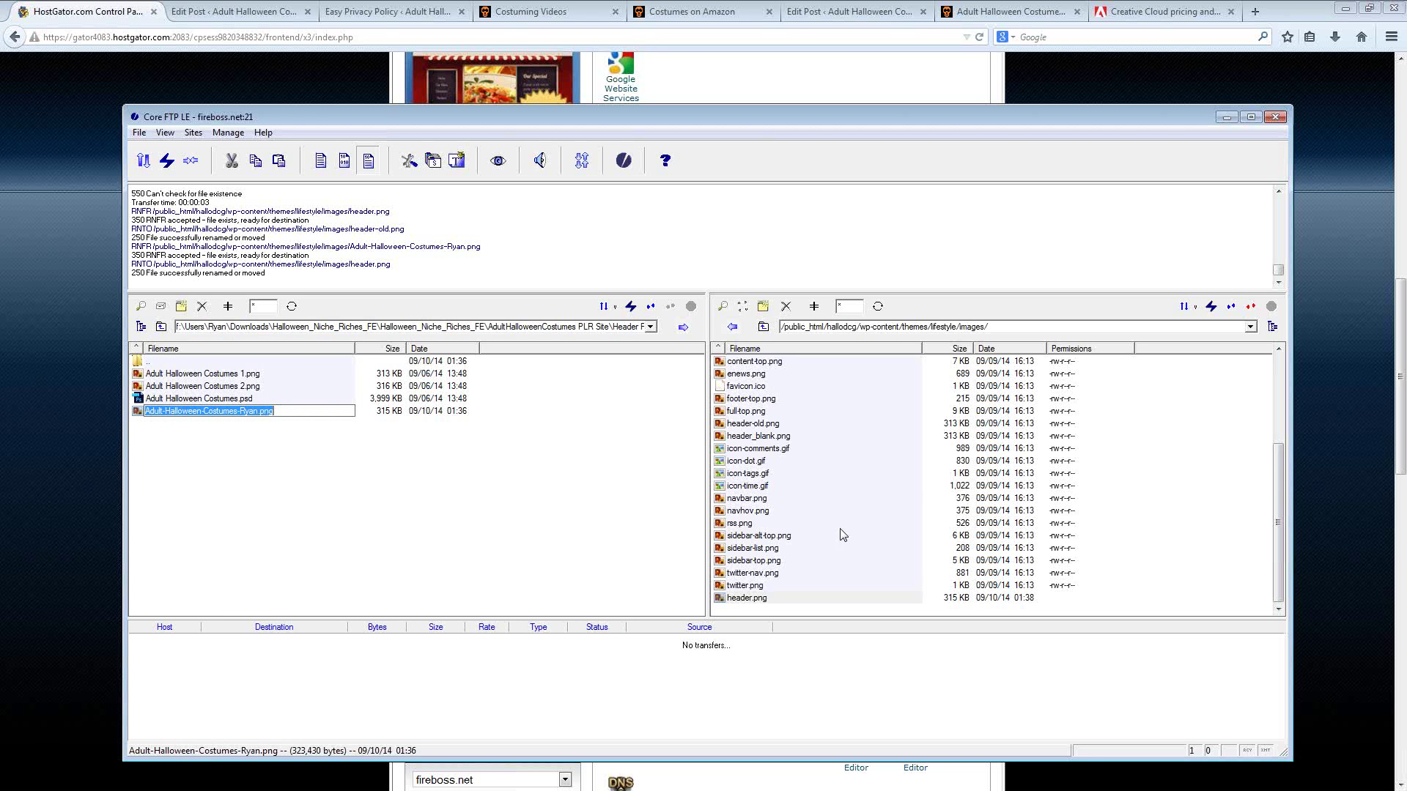
text(h)
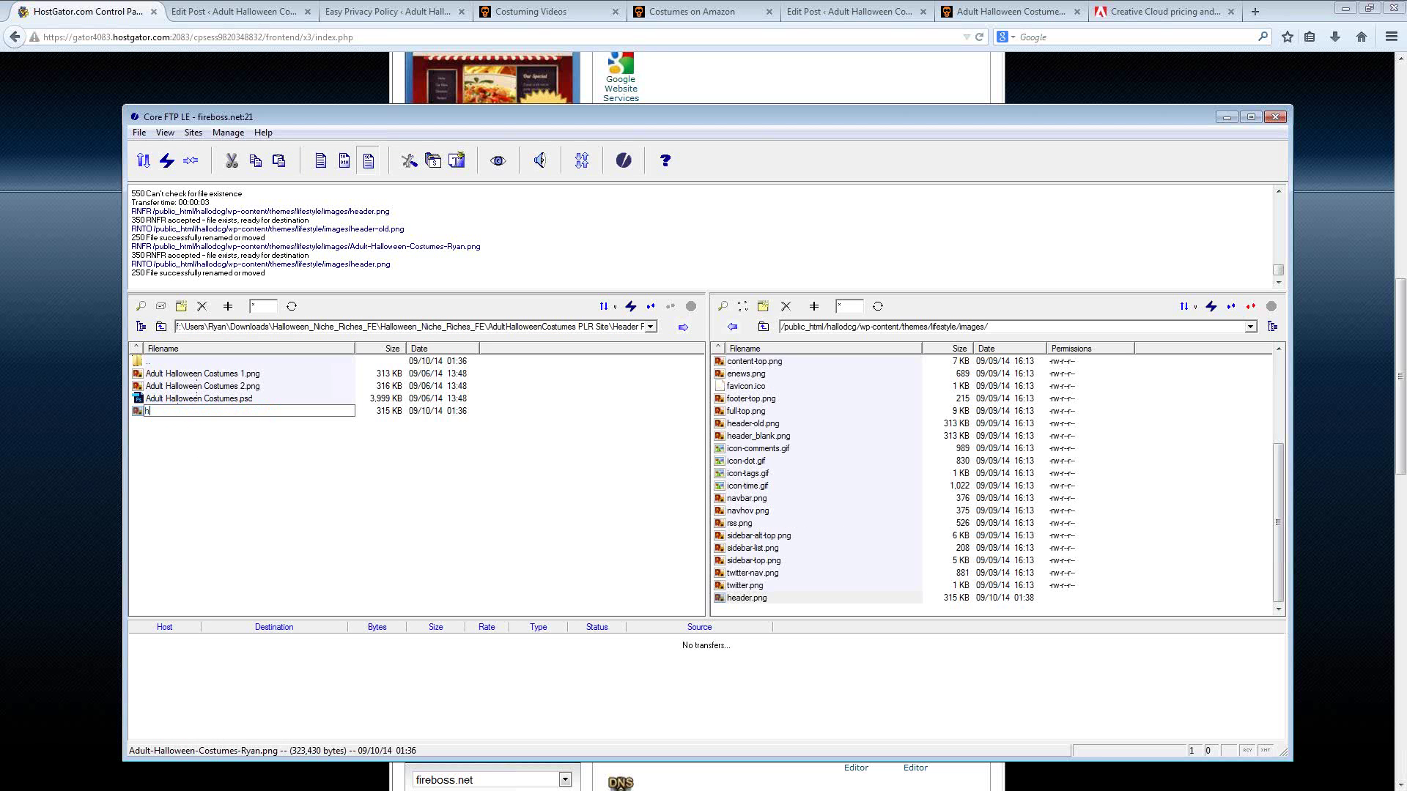
text(eader.png)
key(Return)
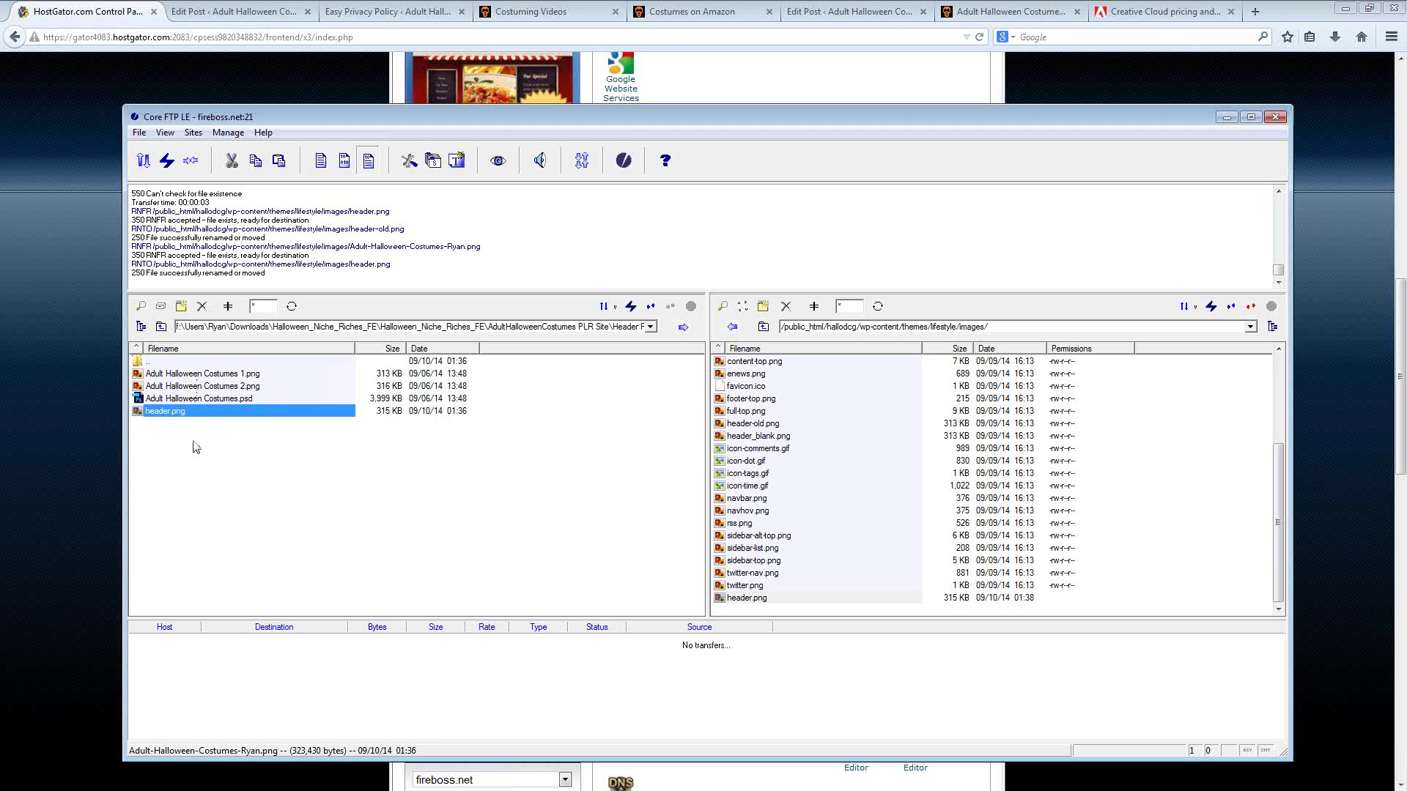
Start uploading the local header.png and cancel at the file-exists overwrite prompt.
double_click(163, 412)
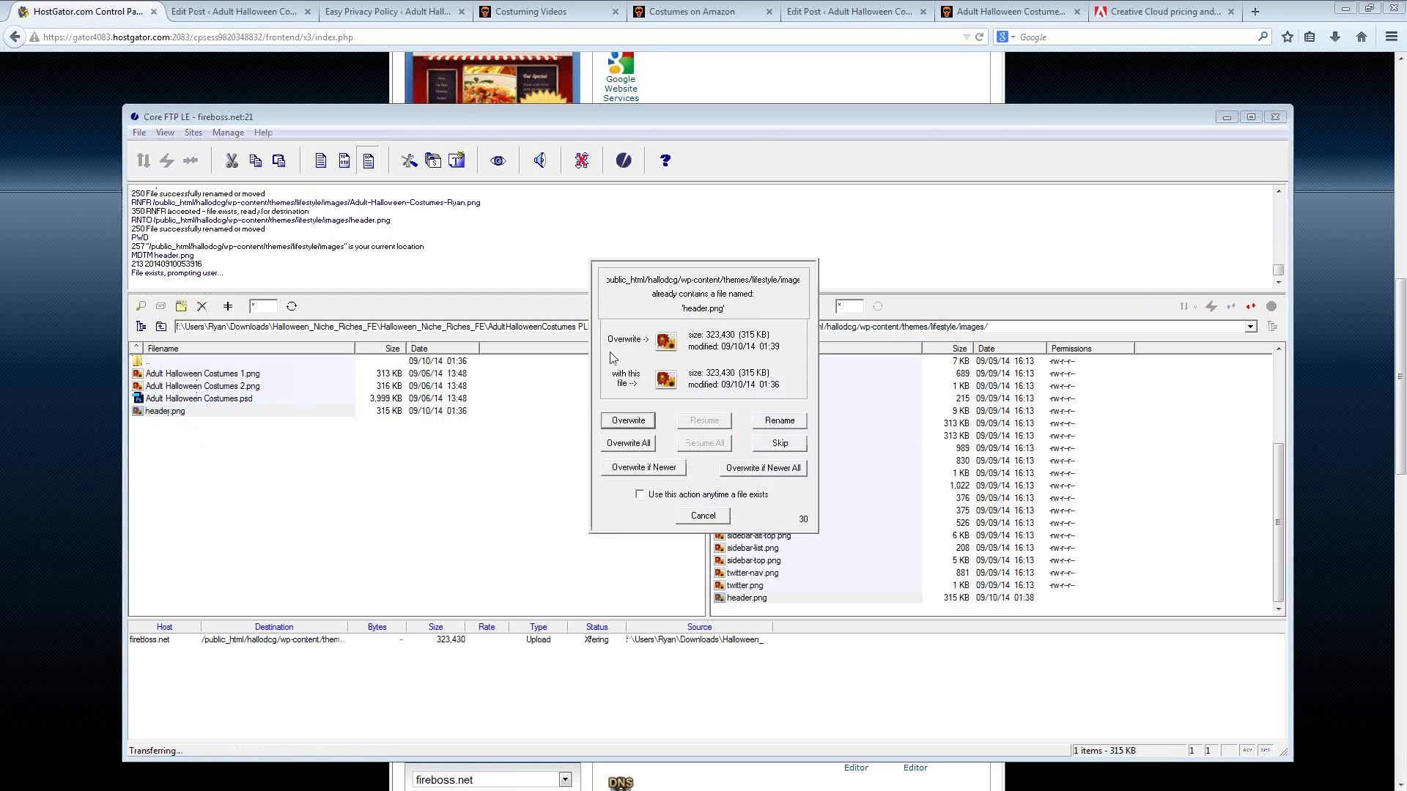
click(628, 424)
click(701, 516)
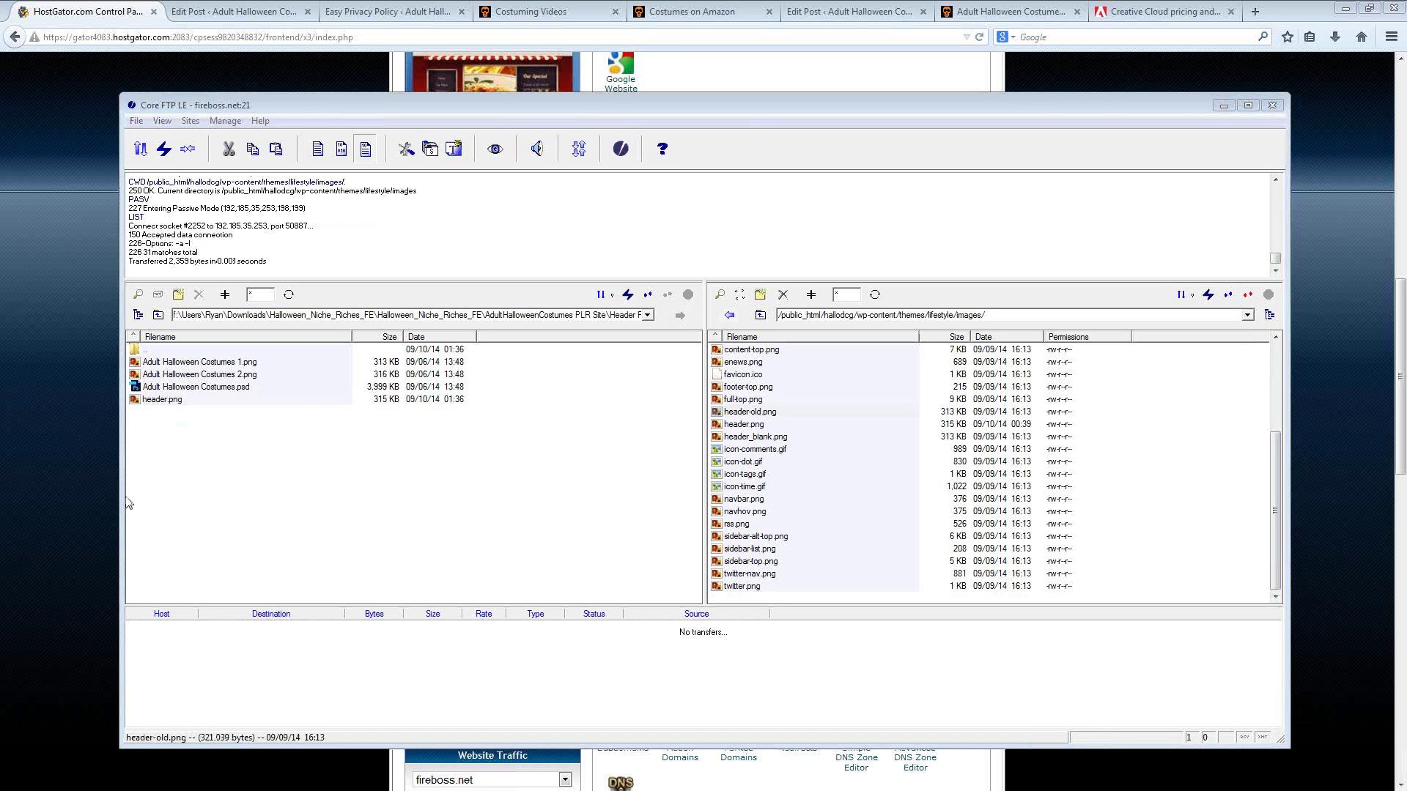
click(755, 438)
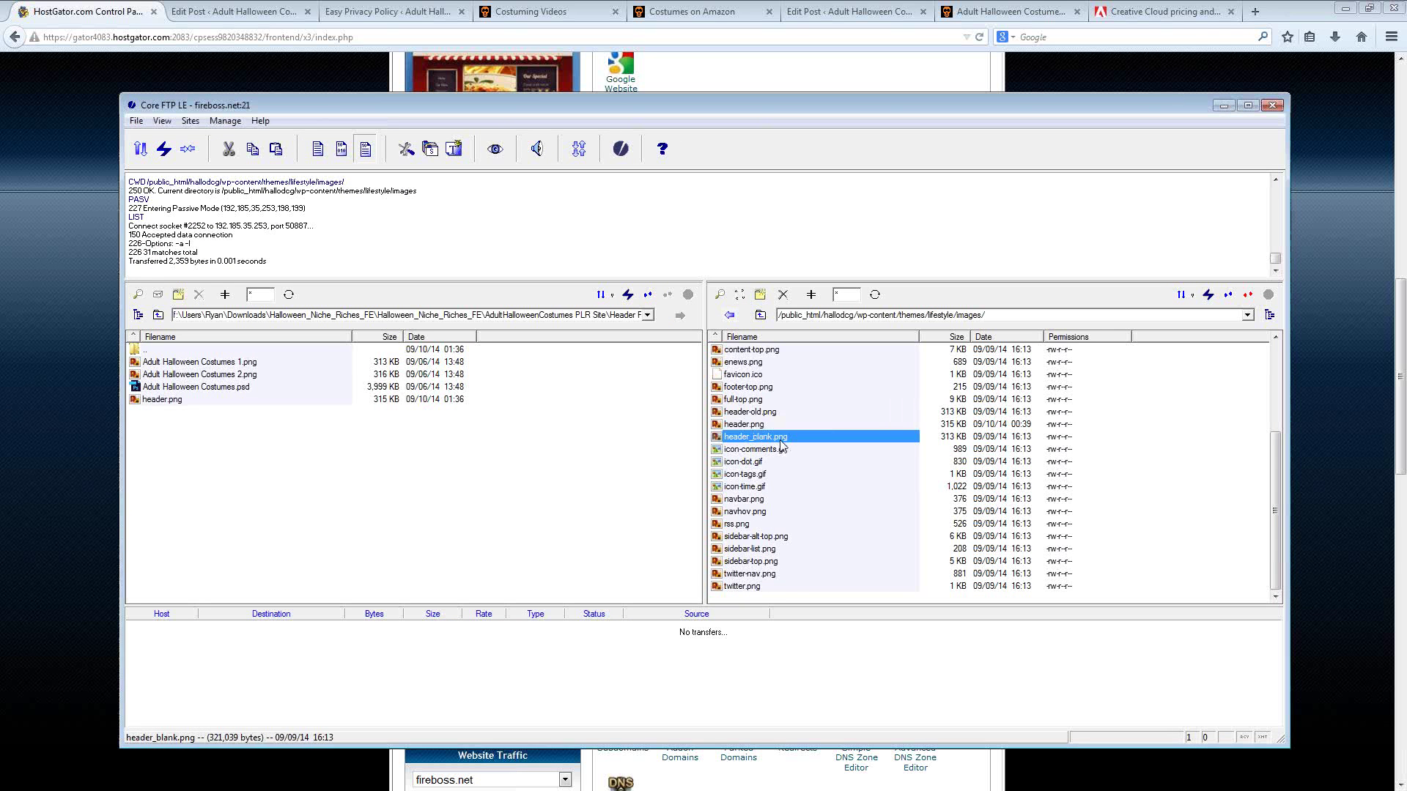
Rename the server's header_blank.png to header_blank-old.png.
right_click(768, 440)
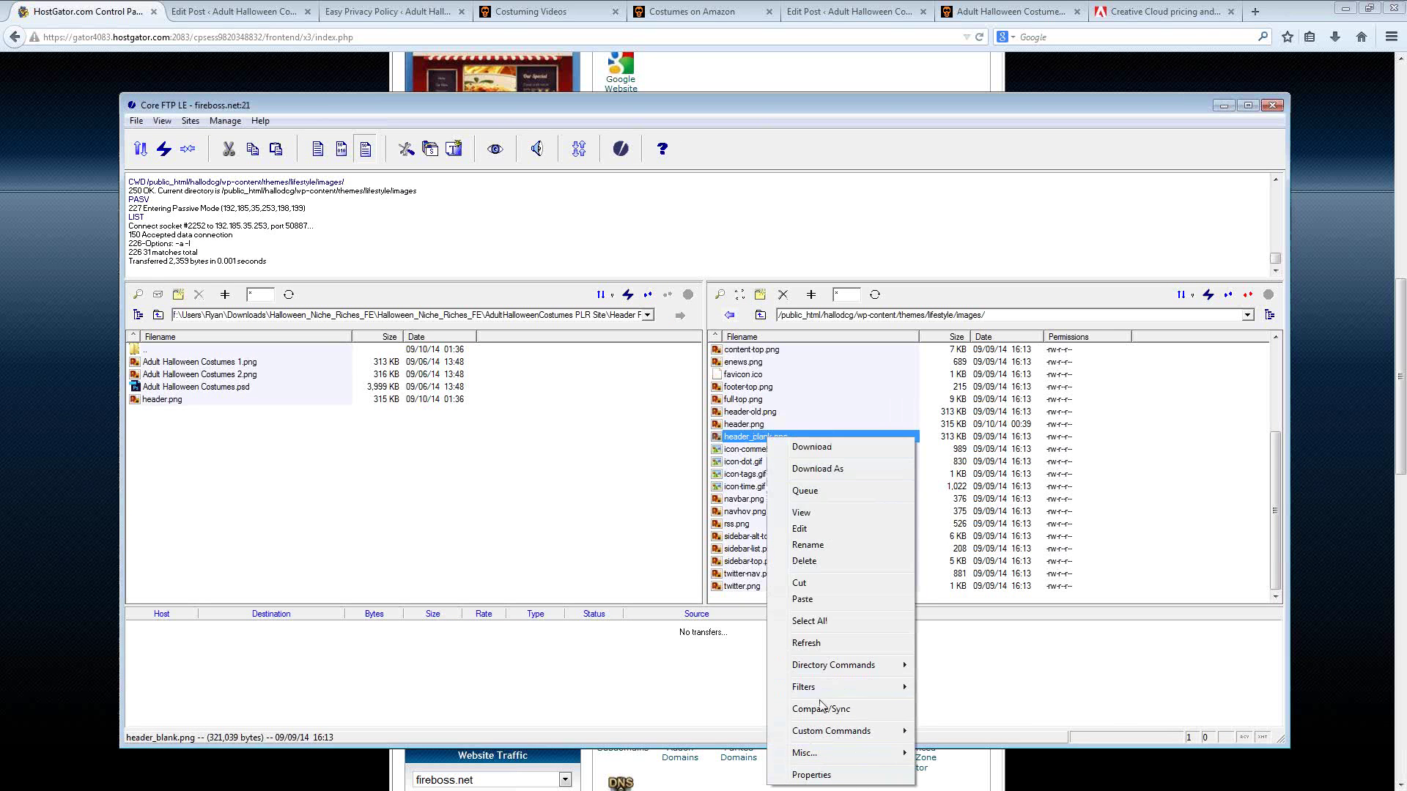
click(820, 551)
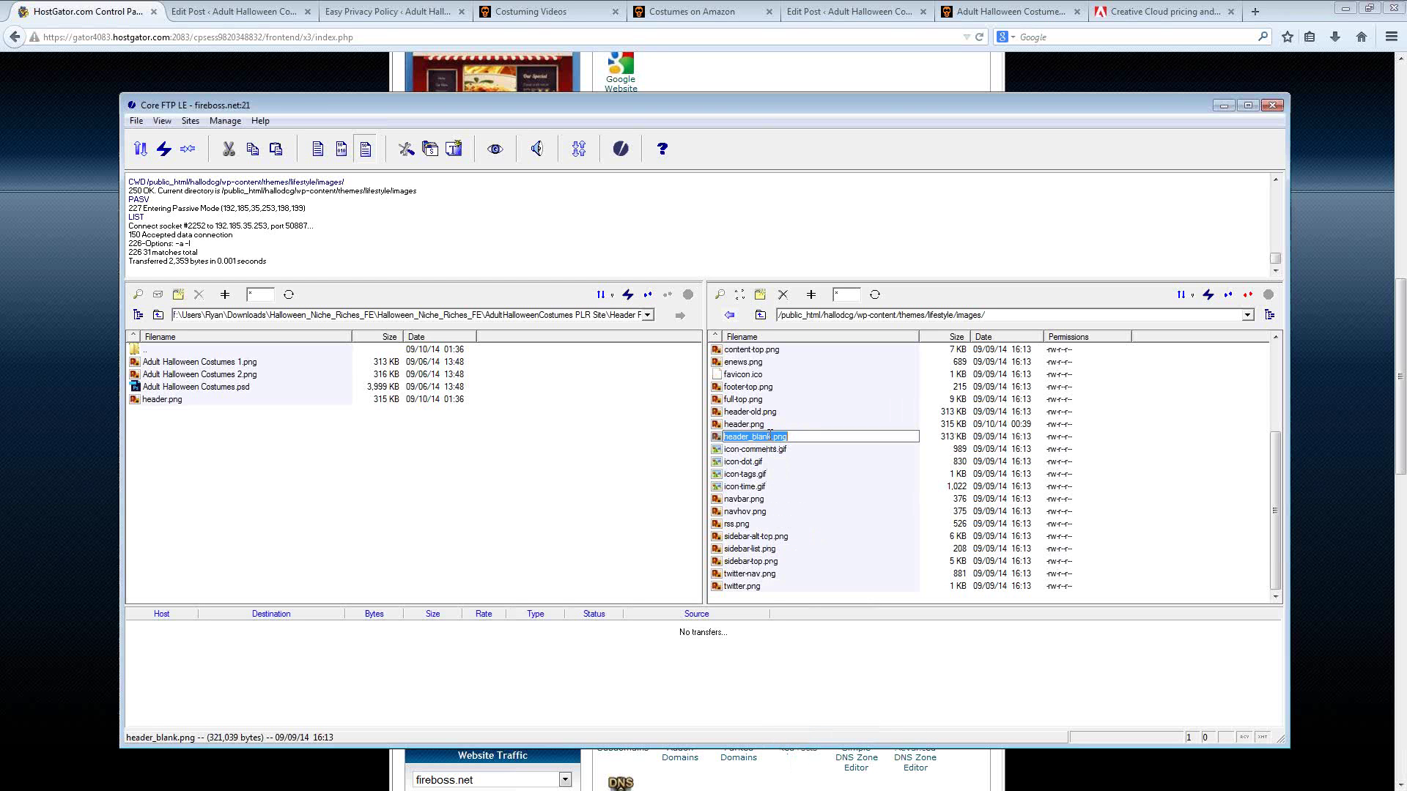
click(769, 436)
text(-old)
click(749, 453)
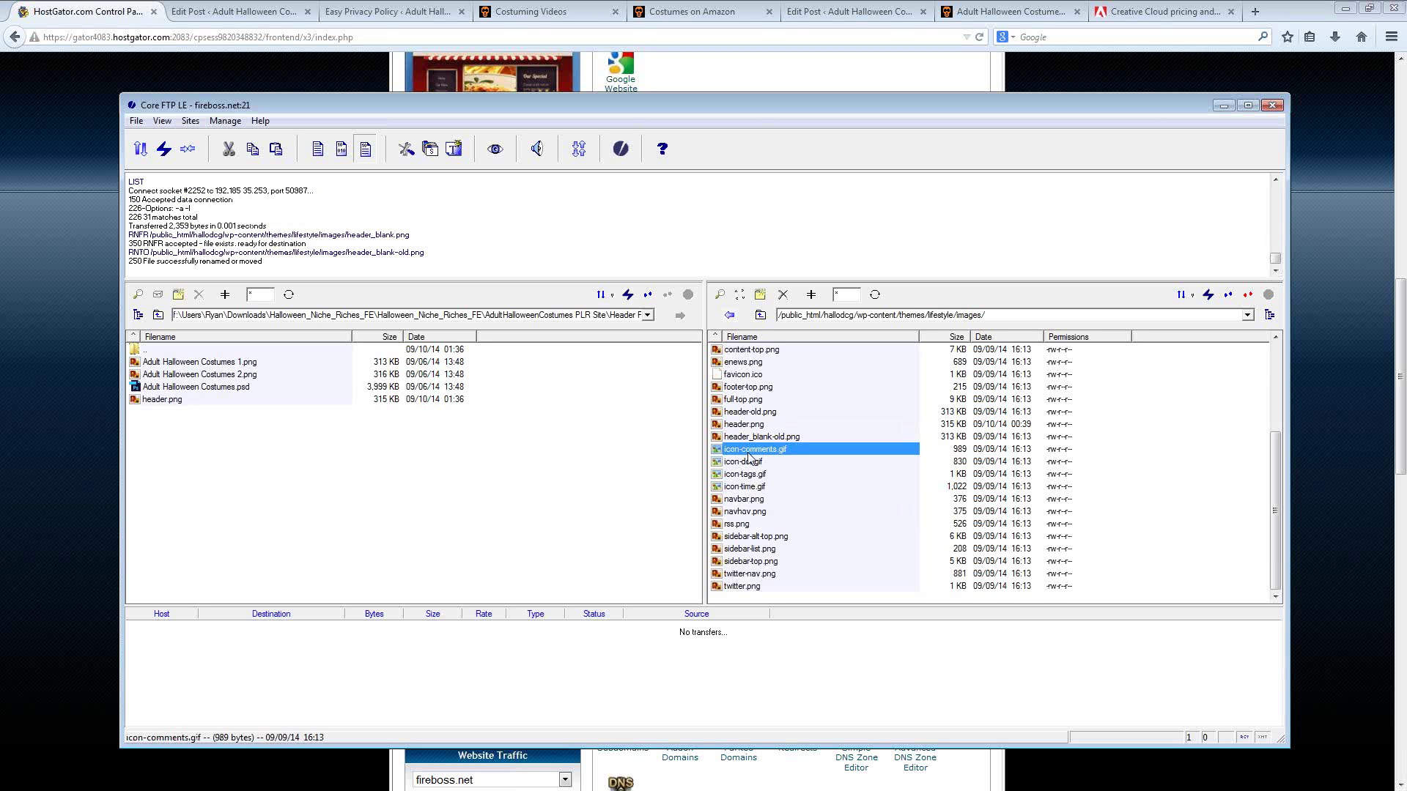
Rename the local header.png to header-old.png.
click(156, 402)
right_click(156, 403)
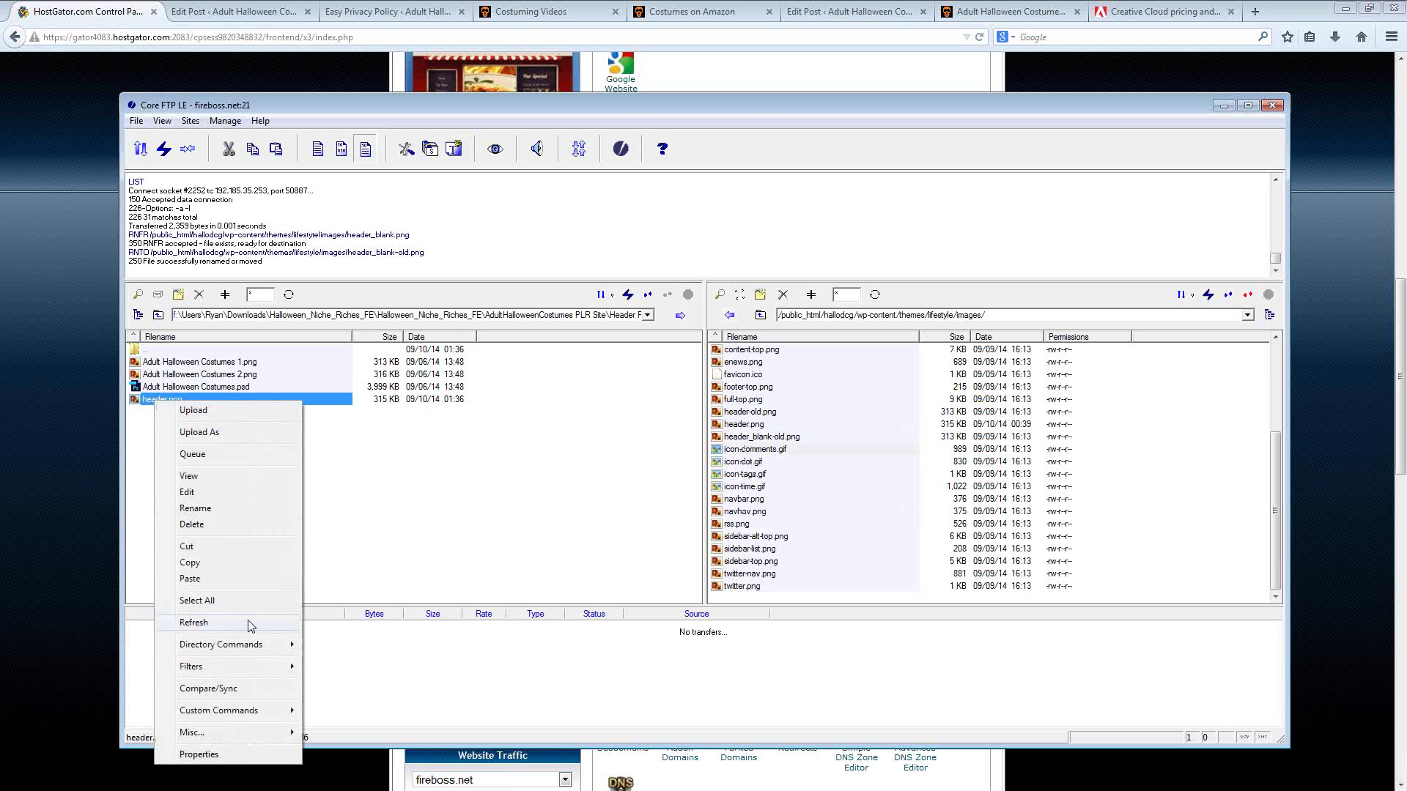
click(213, 516)
key(End)
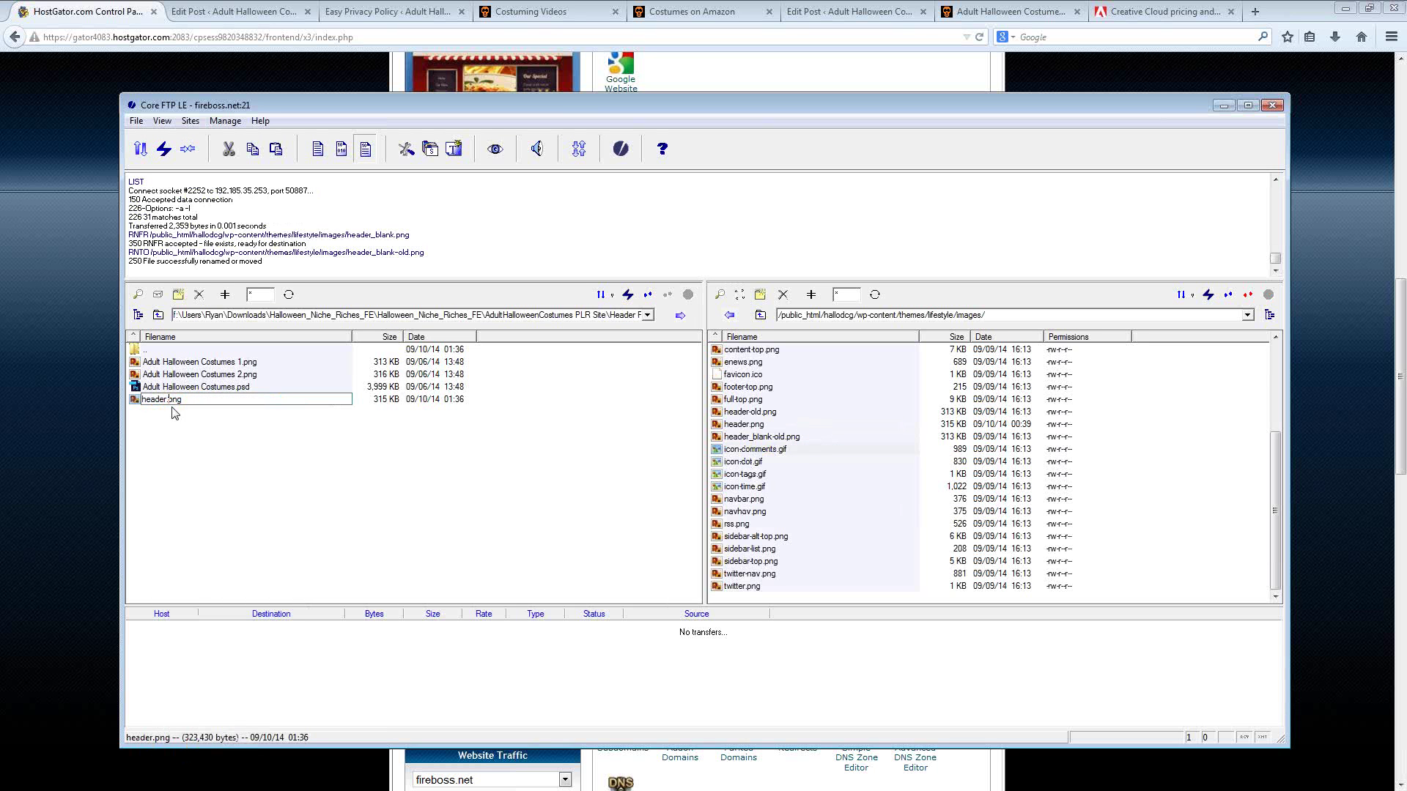
key(Left)
key(Left)
key(Left)
key(Left)
text(-old)
key(Return)
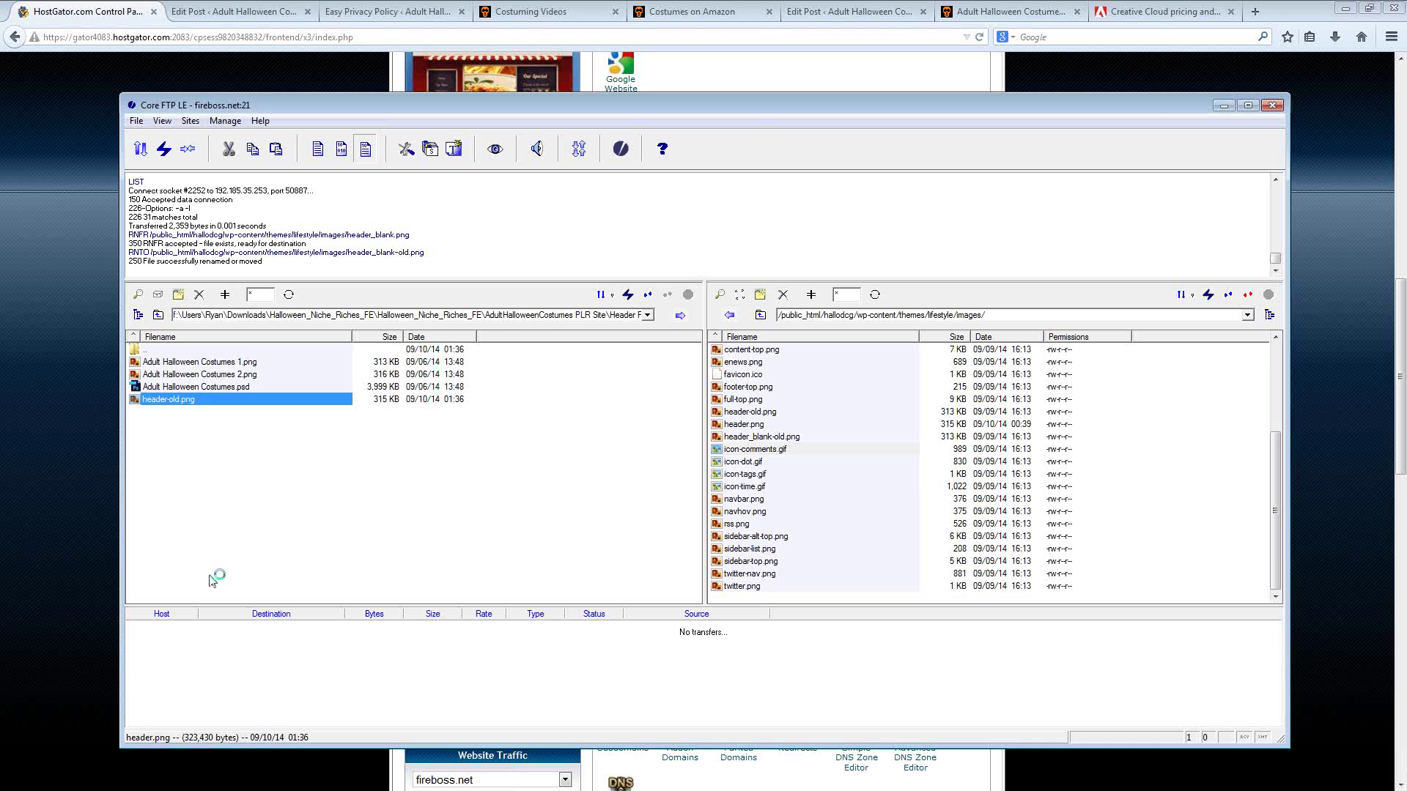
Rename the local file to header_blank.png and upload it to the server.
right_click(176, 401)
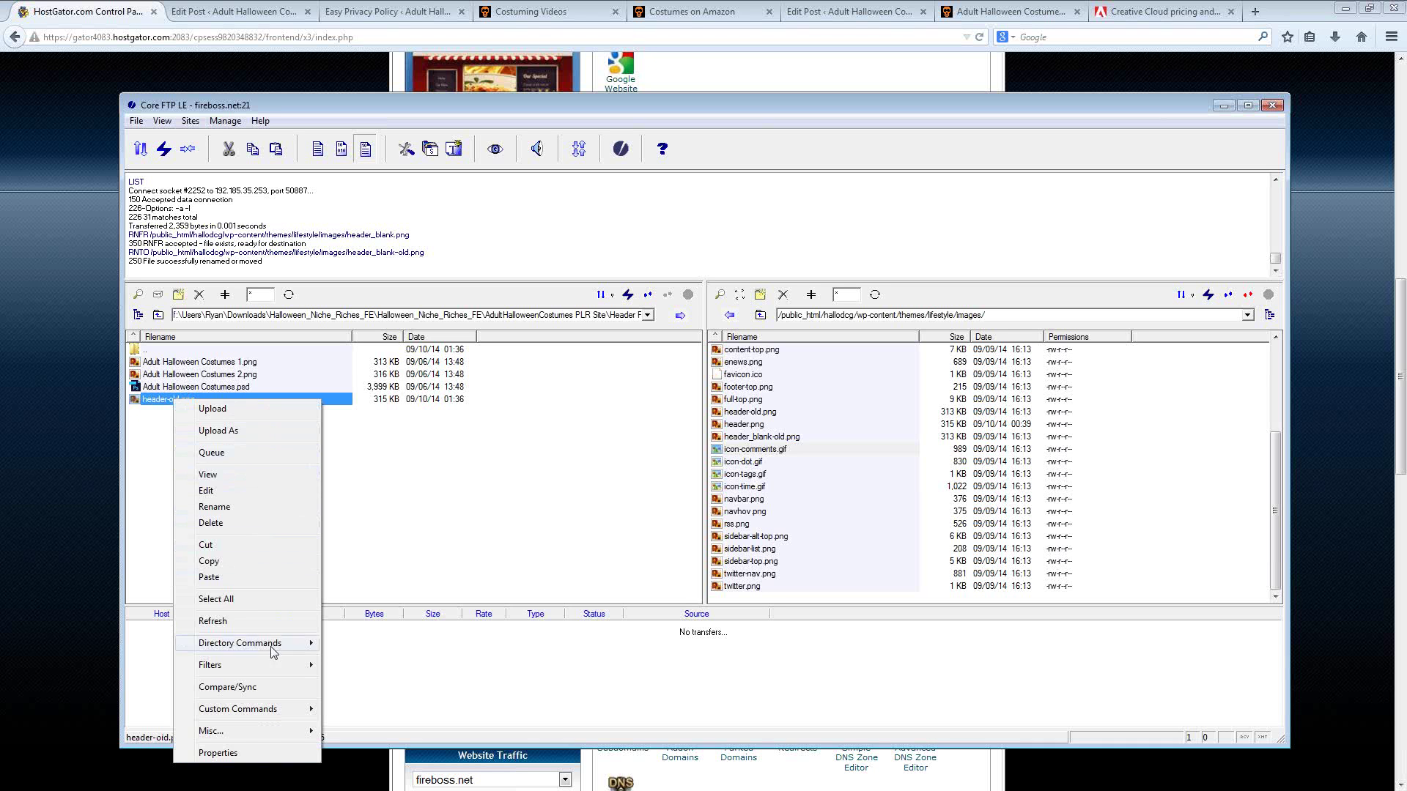
click(227, 513)
key(End)
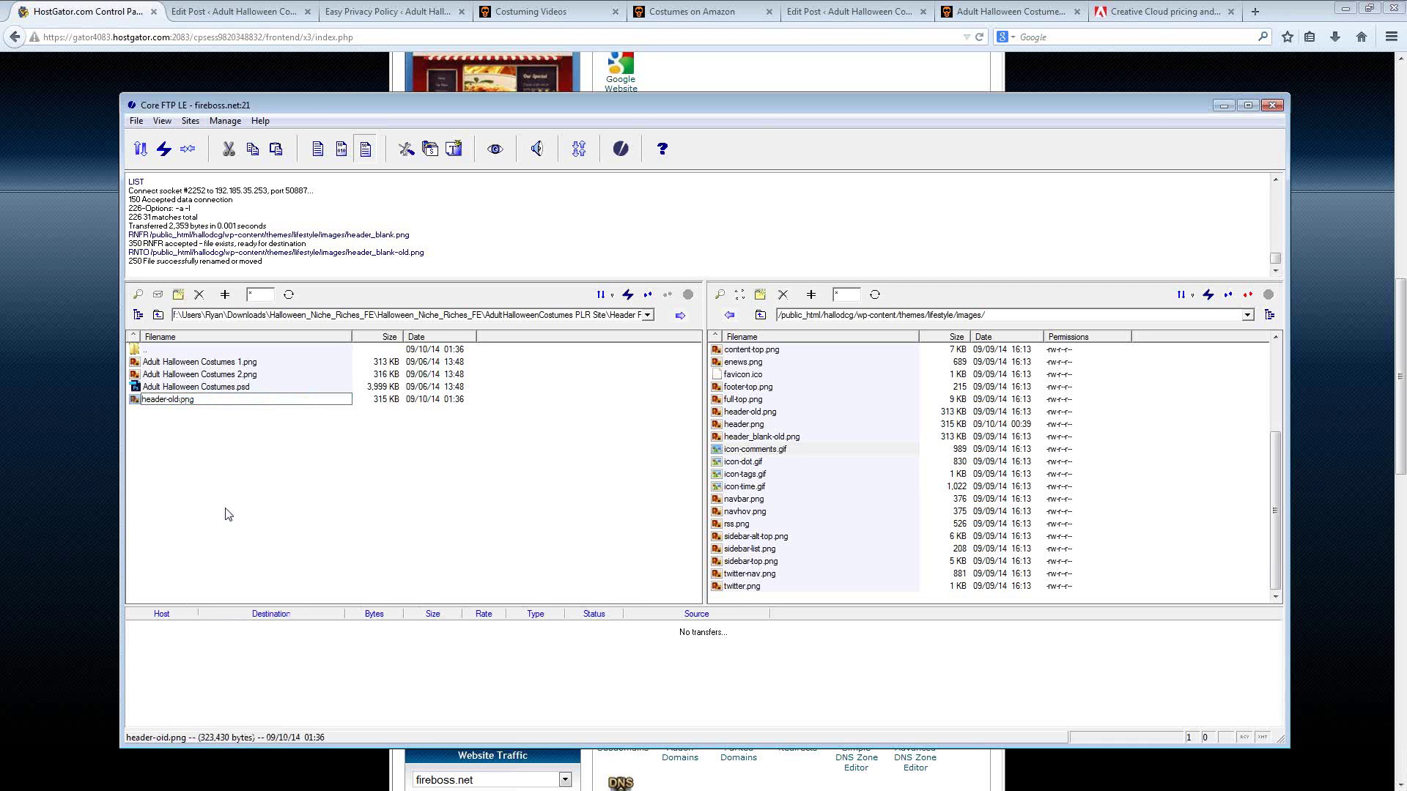
key(BackSpace)
key(BackSpace)
key(BackSpace)
key(BackSpace)
text(_blank)
key(Return)
click(149, 402)
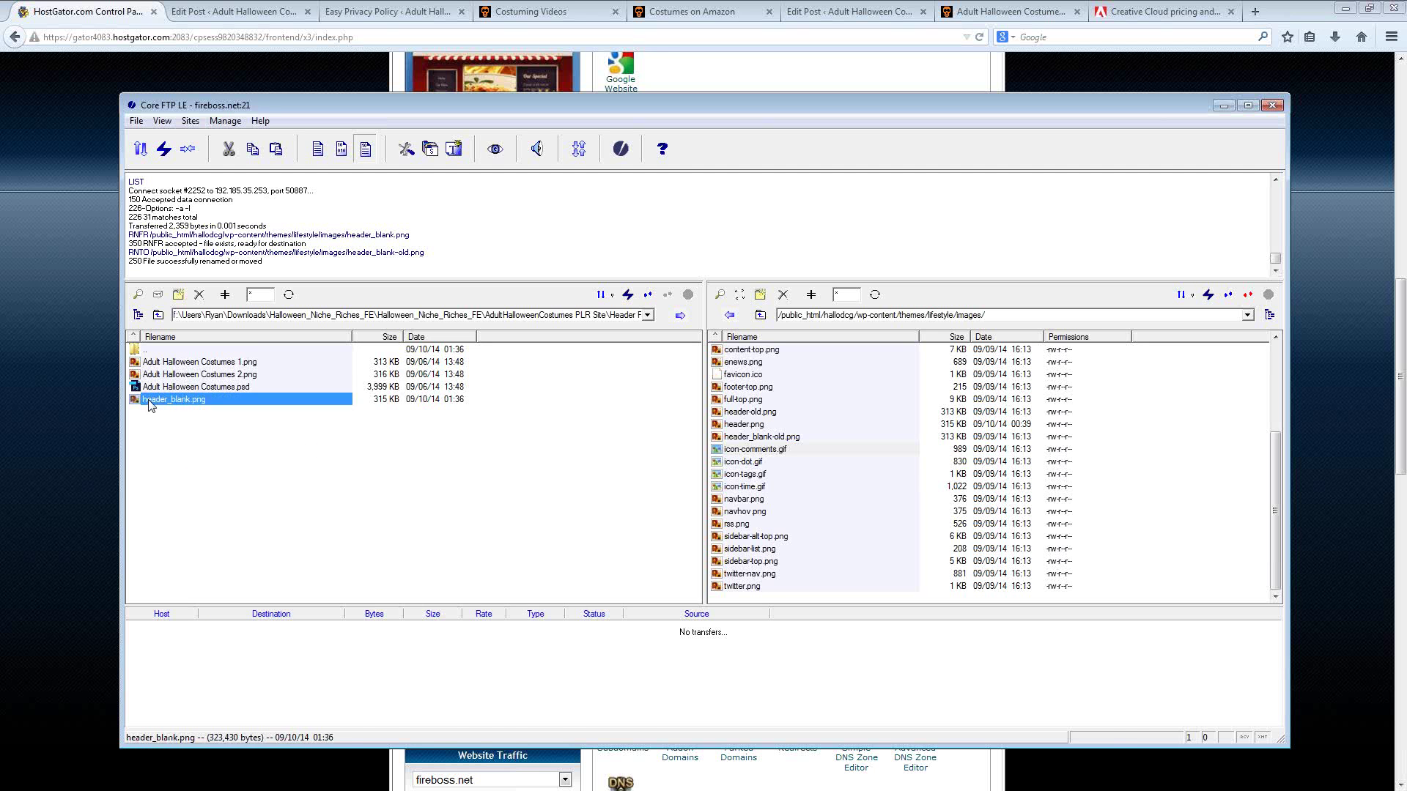
double_click(149, 402)
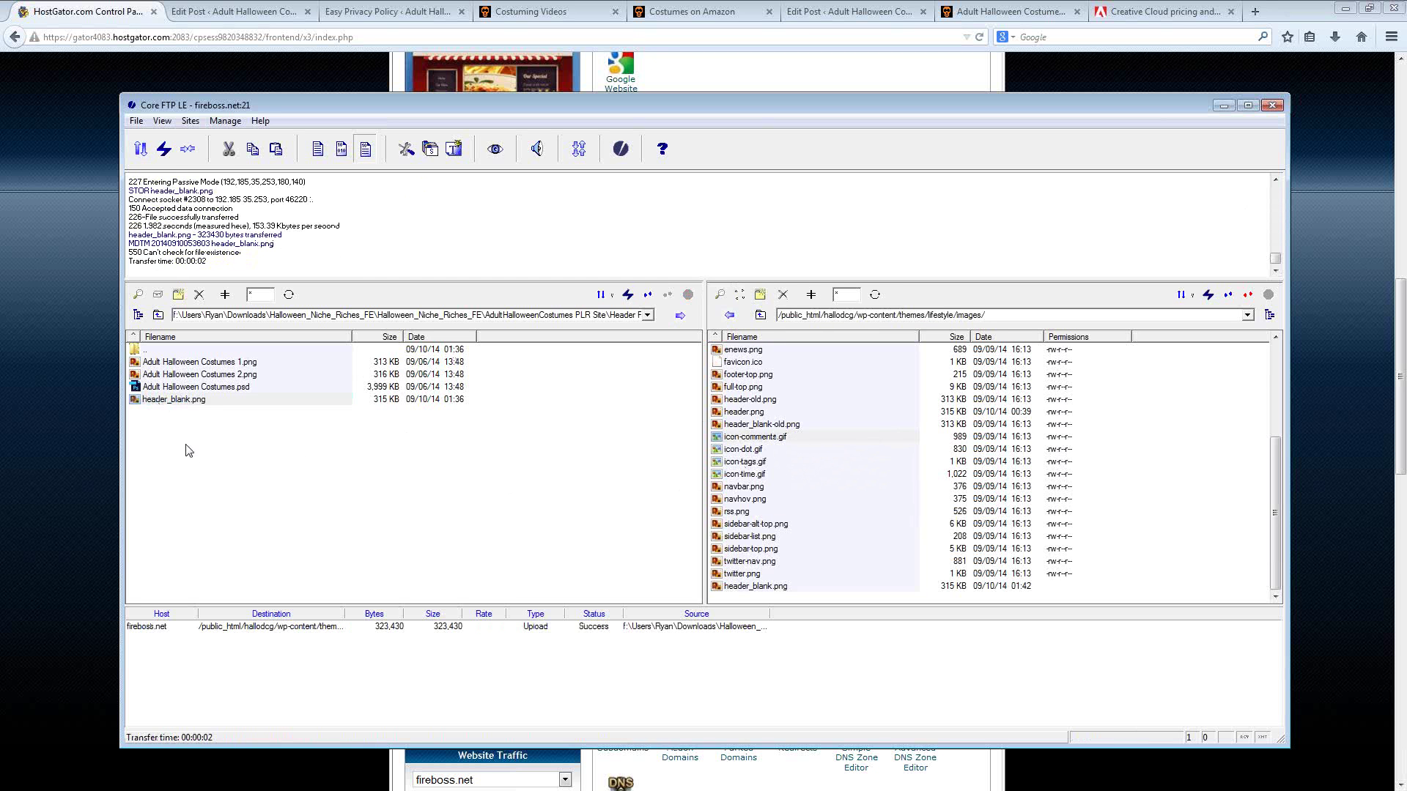
Bring Firefox forward and reload the Adult Halloween Costumes tab to check its header.
click(50, 304)
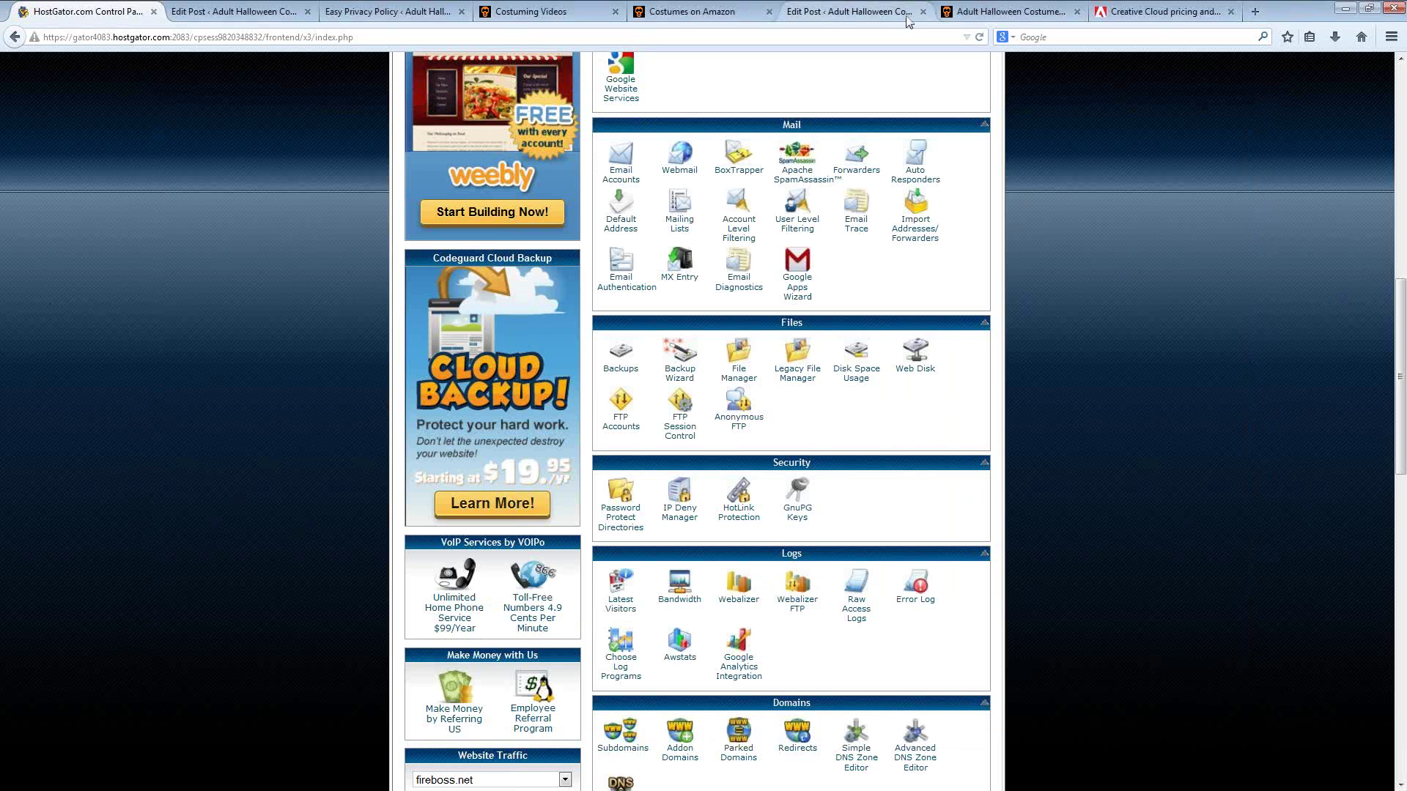
click(1002, 11)
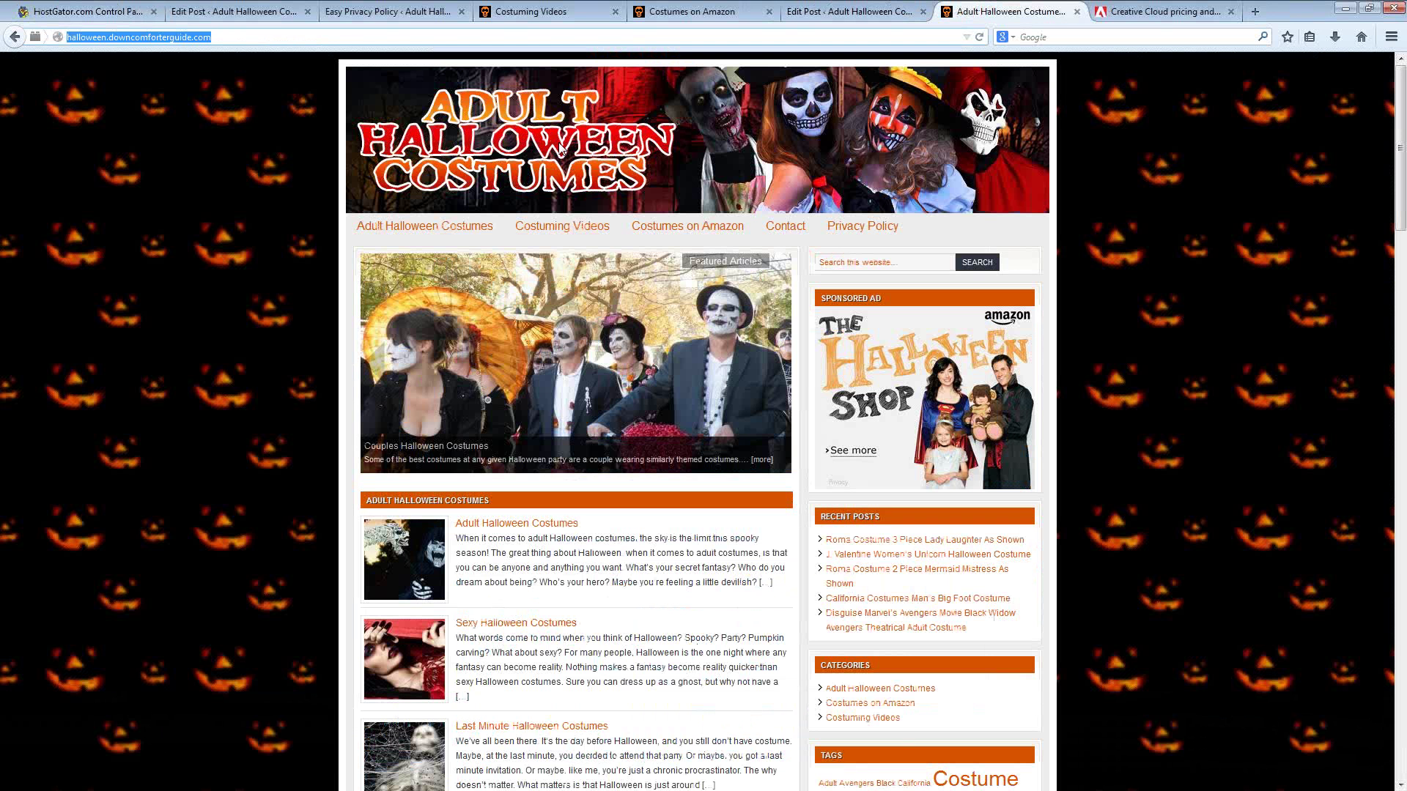
click(979, 37)
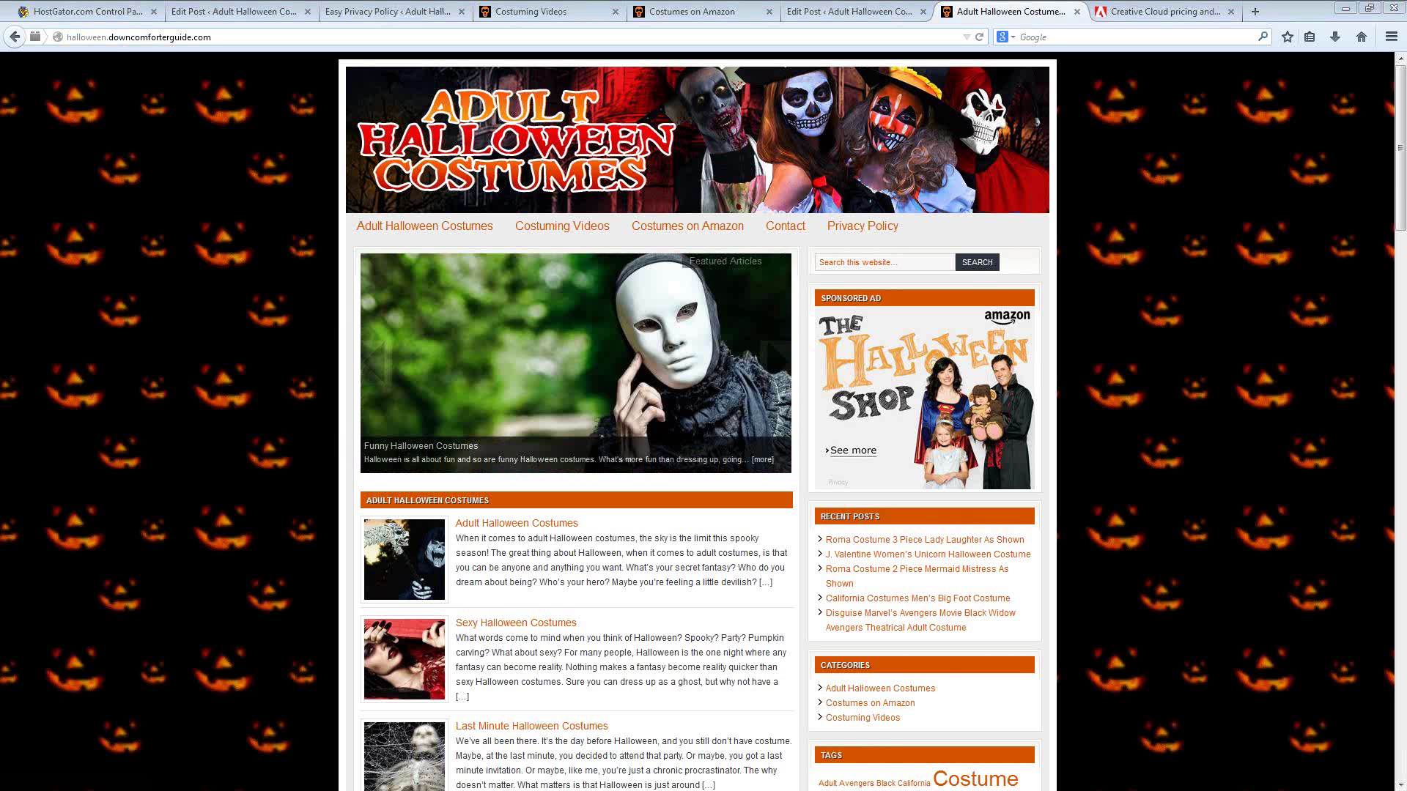
View the header background image header_blank.png, then return to the home page showing the new banner.
right_click(833, 137)
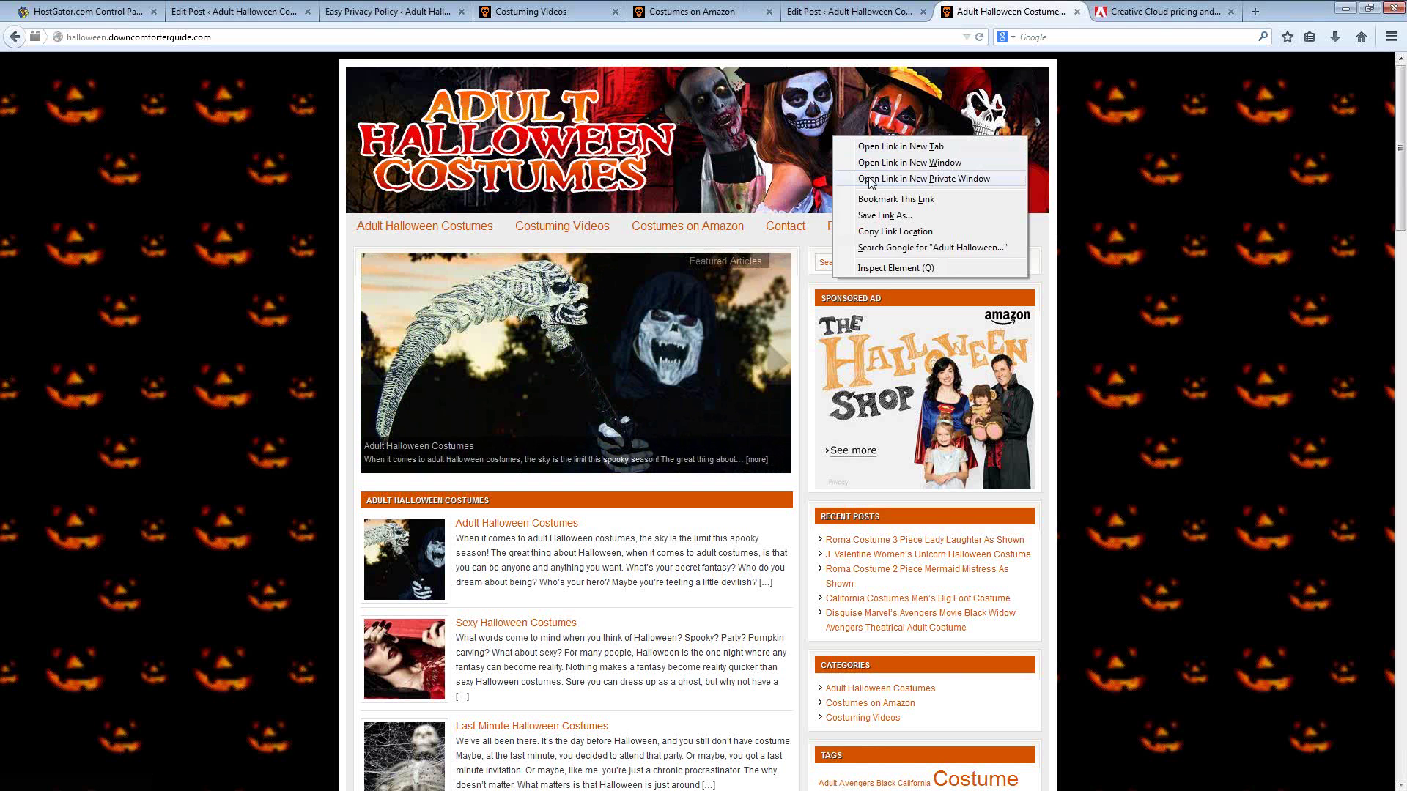
right_click(751, 151)
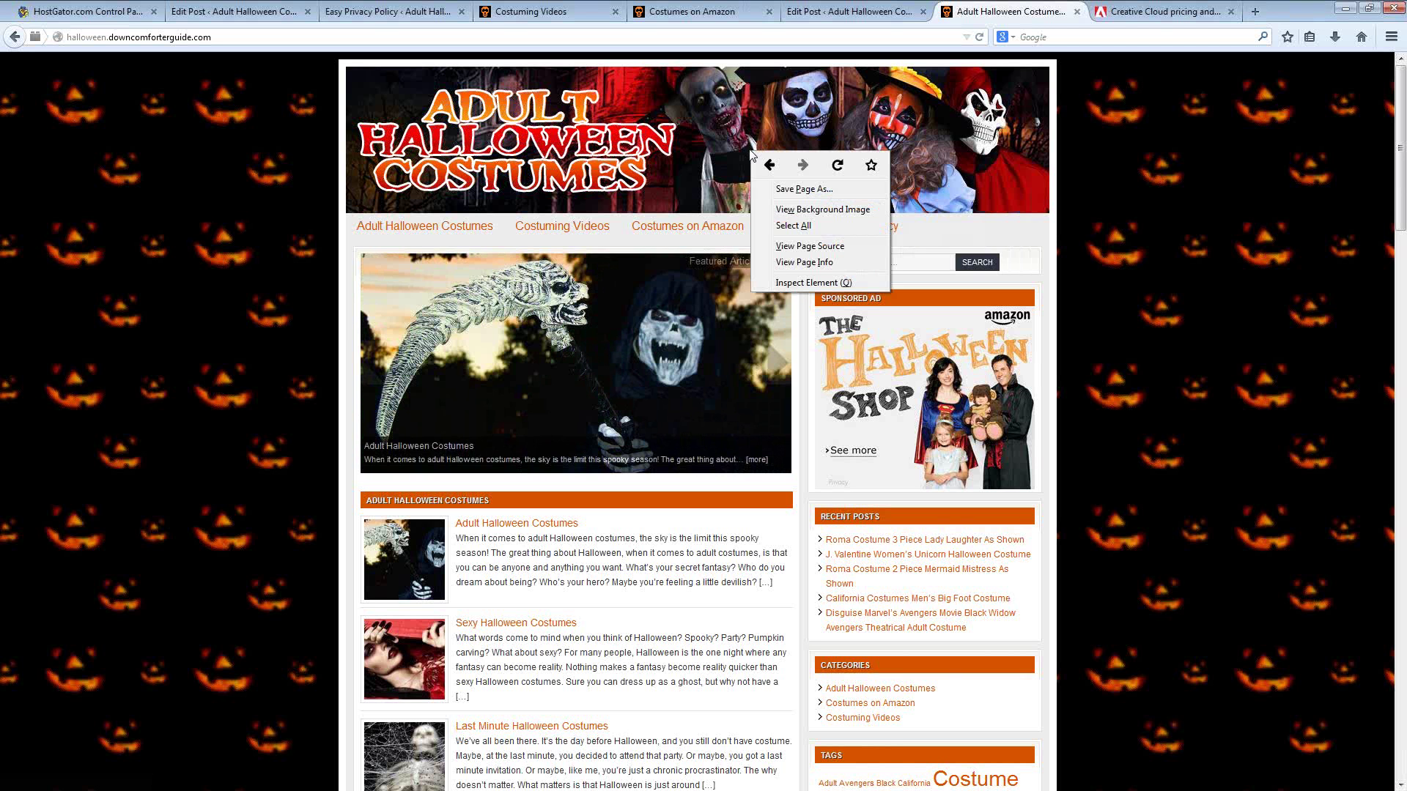
click(784, 213)
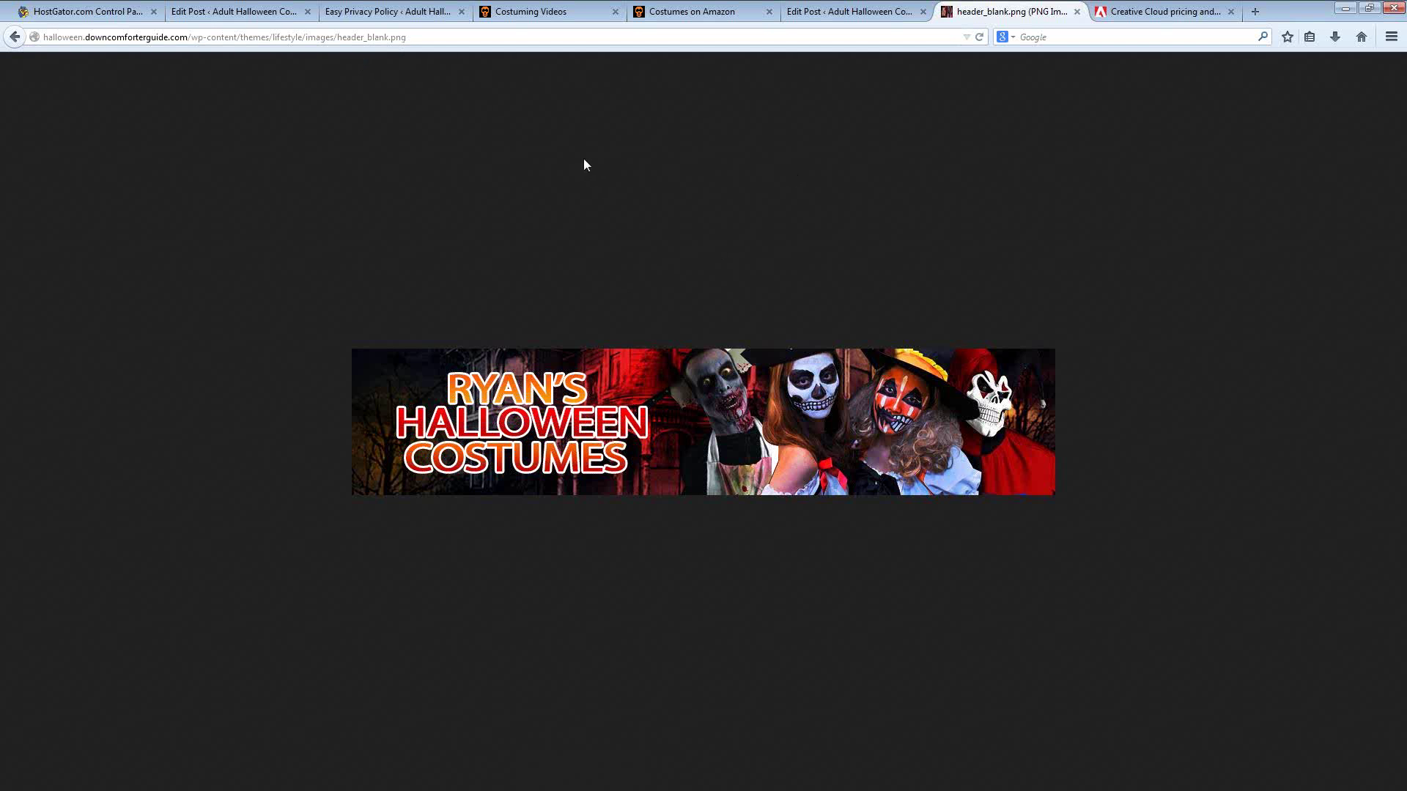
key(alt+Left)
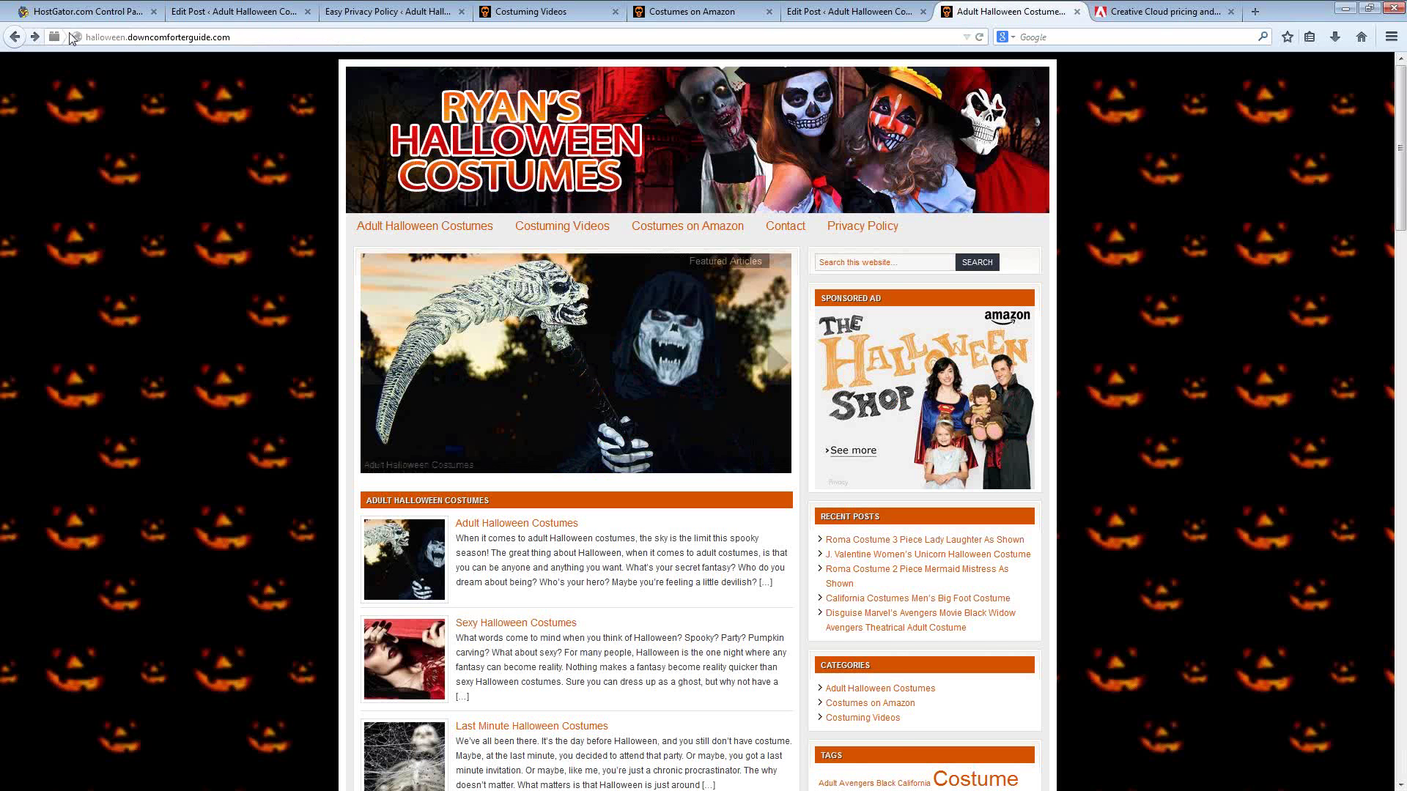